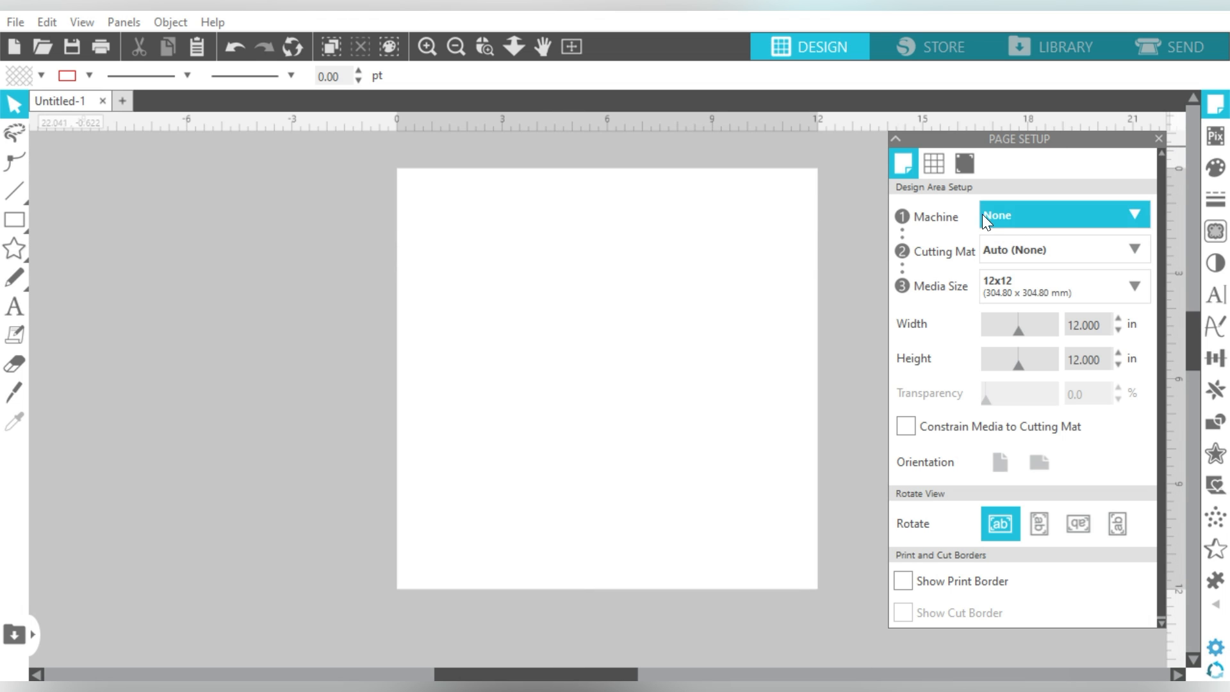
Step: Drag the Mom Messy Bun SVG-01 file from Downloads onto the Silhouette canvas
click(1159, 138)
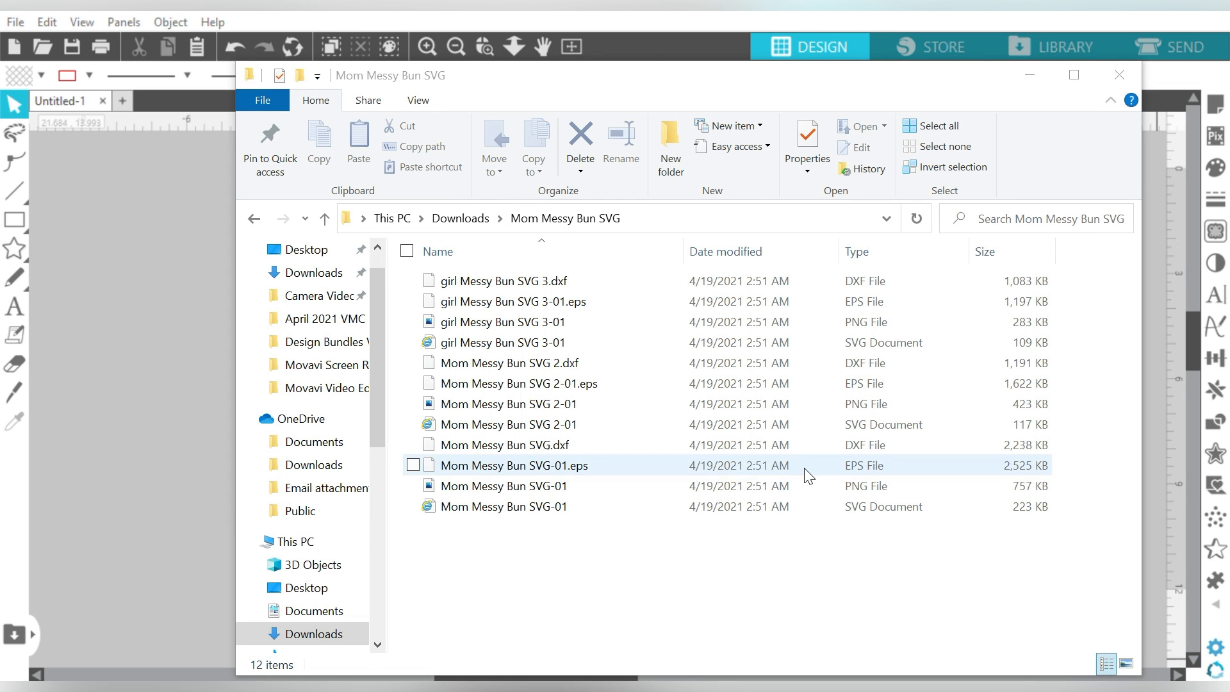
click(743, 490)
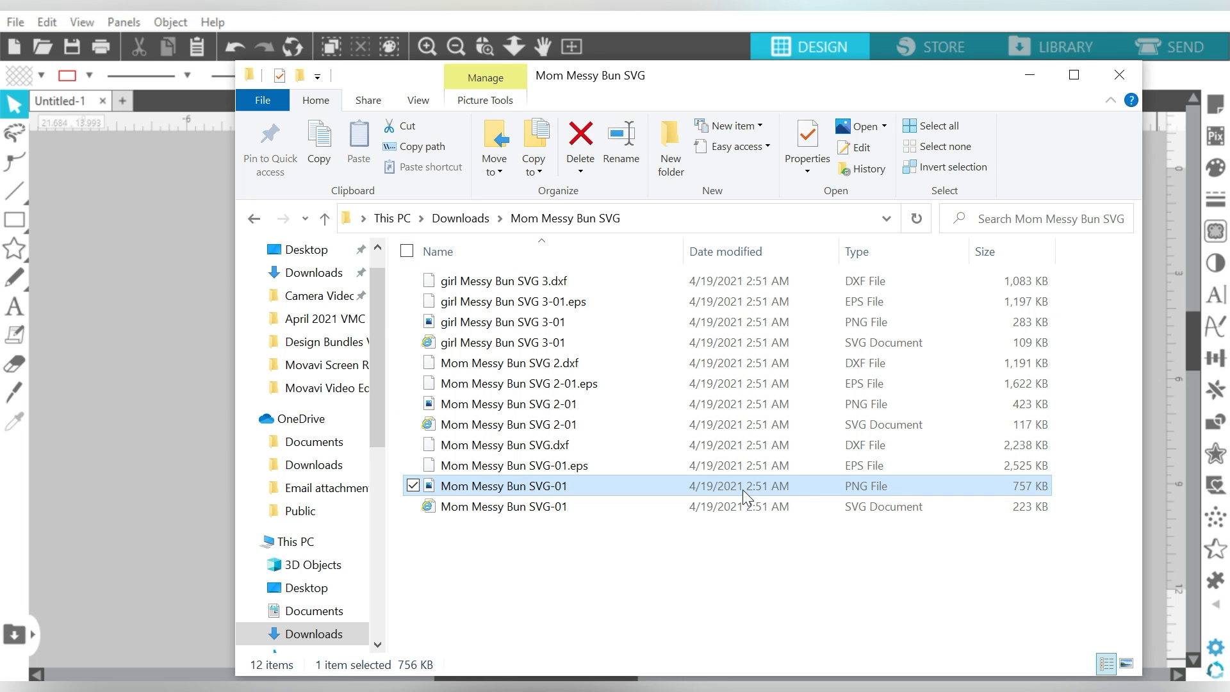
click(675, 499)
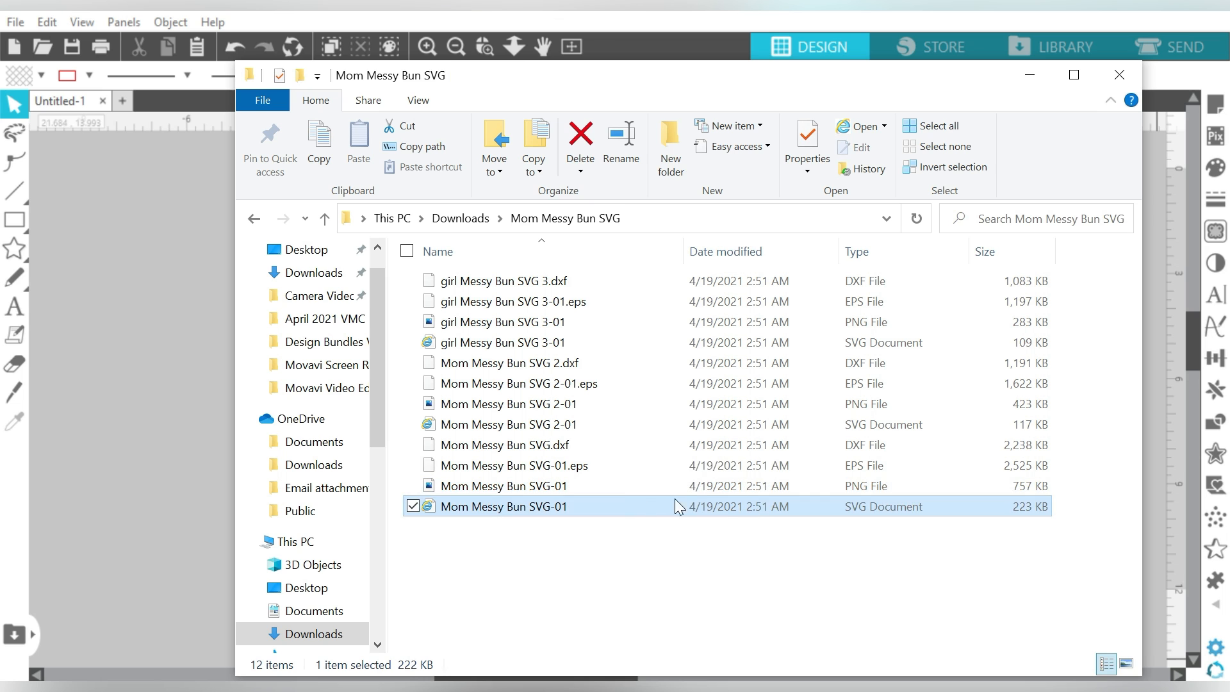
drag(598, 504, 159, 333)
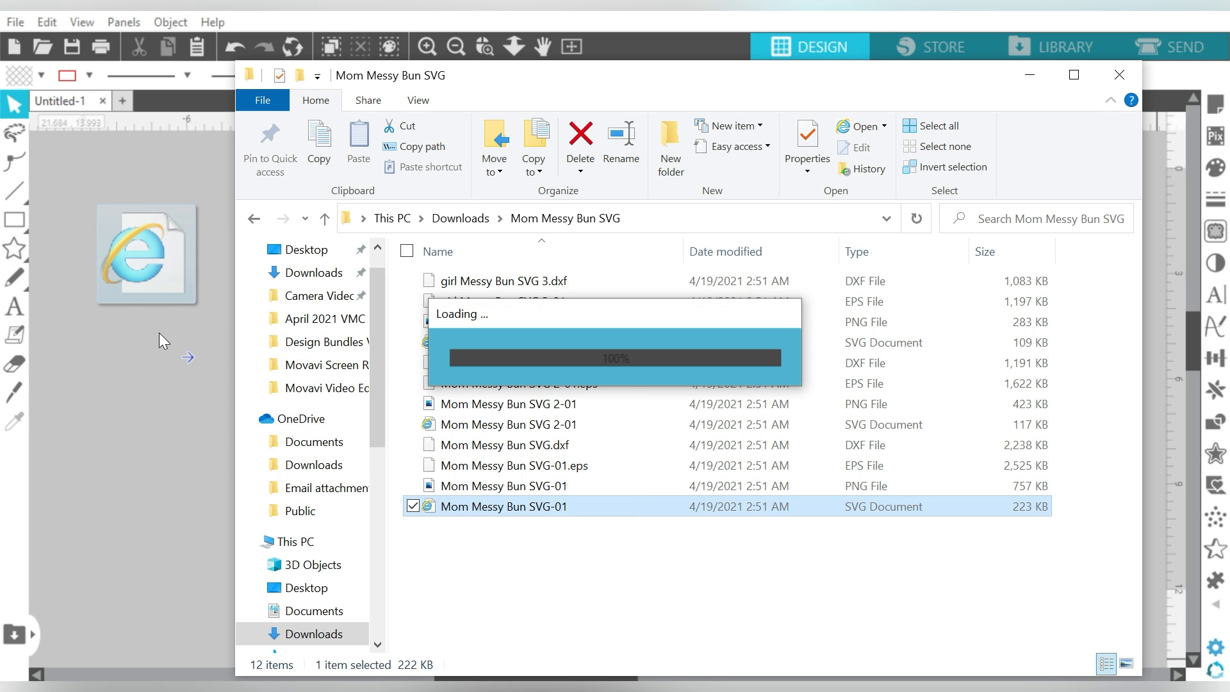
click(1029, 75)
Step: Nudge the mom design, then marquee-select both messy-bun designs
drag(105, 275, 135, 269)
click(294, 299)
drag(522, 223, 15, 471)
Step: Move both designs onto the white page, shifting the kid design further right
drag(112, 332, 500, 349)
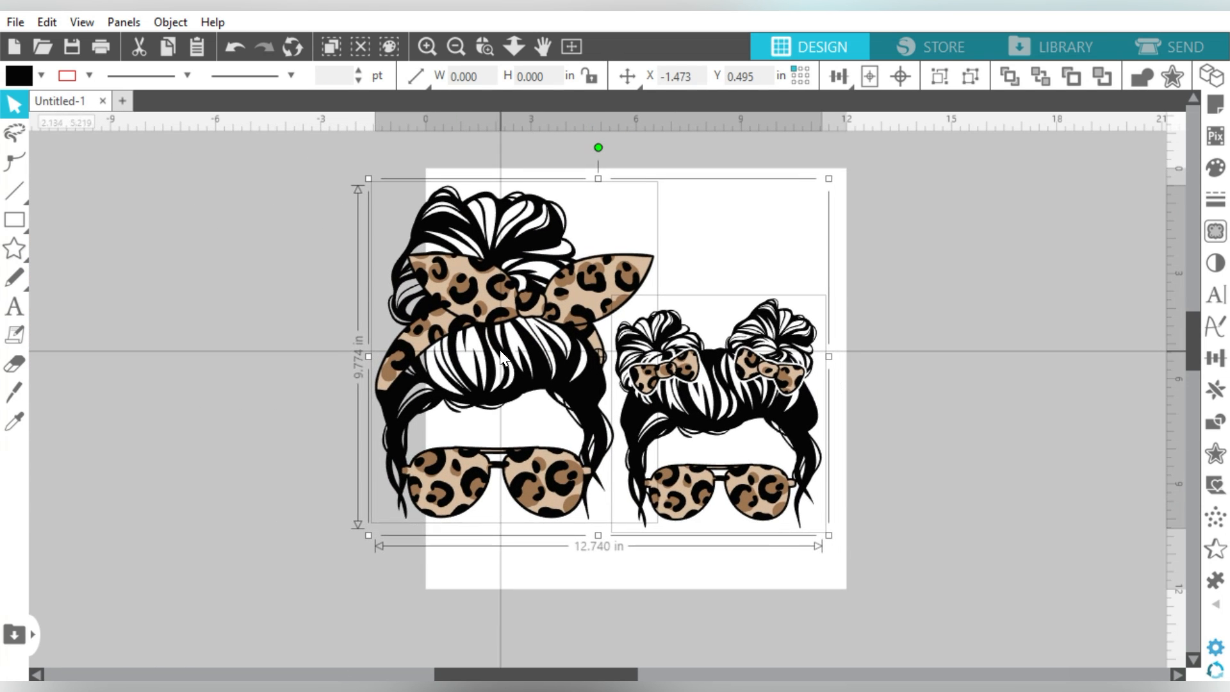
click(982, 333)
drag(794, 370, 864, 369)
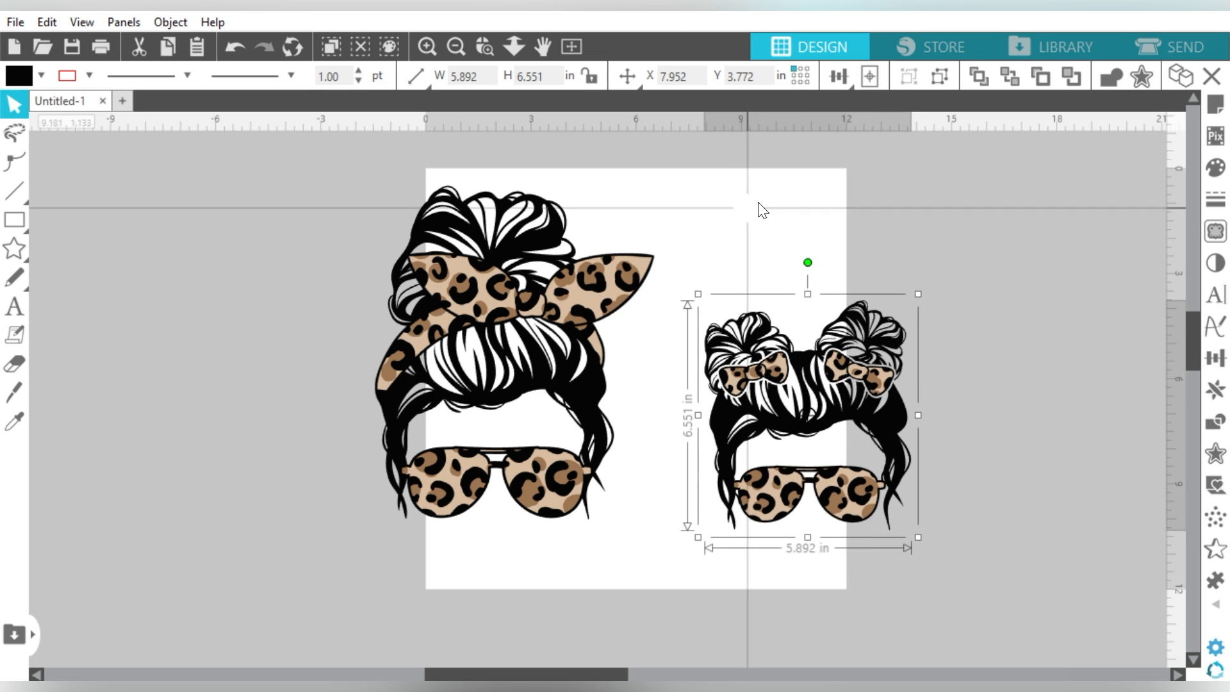
Step: Ungroup the mom design into separate pieces
drag(760, 202, 590, 365)
click(845, 236)
click(849, 341)
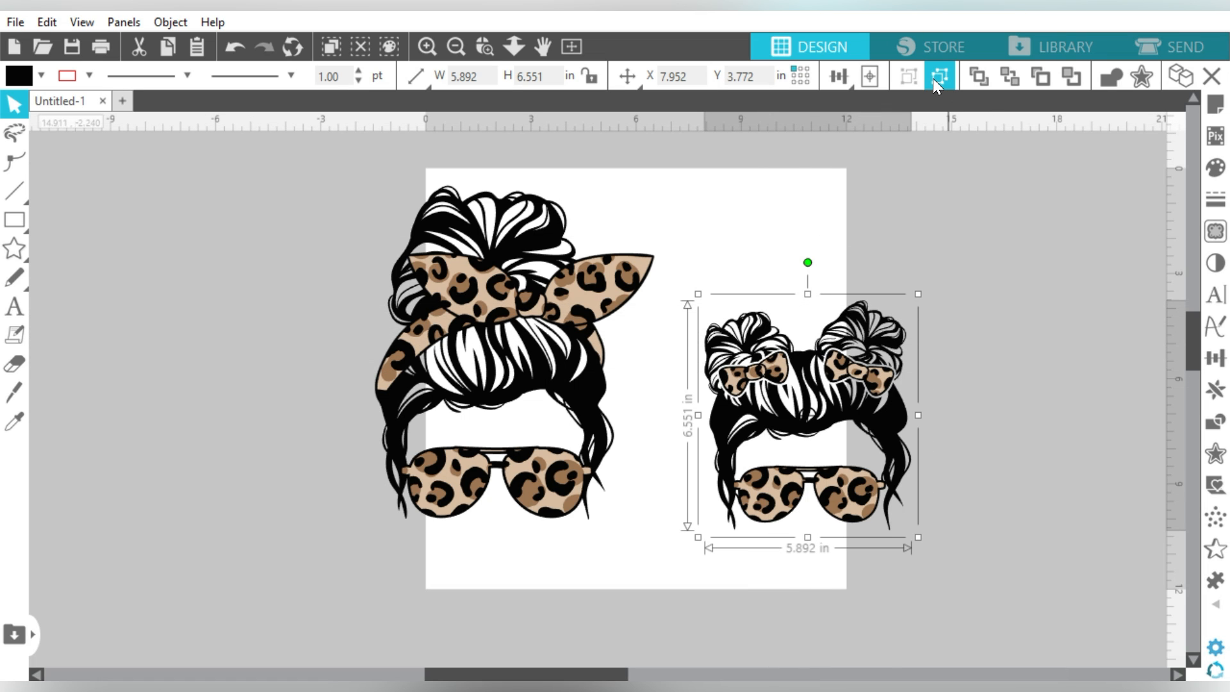
click(875, 174)
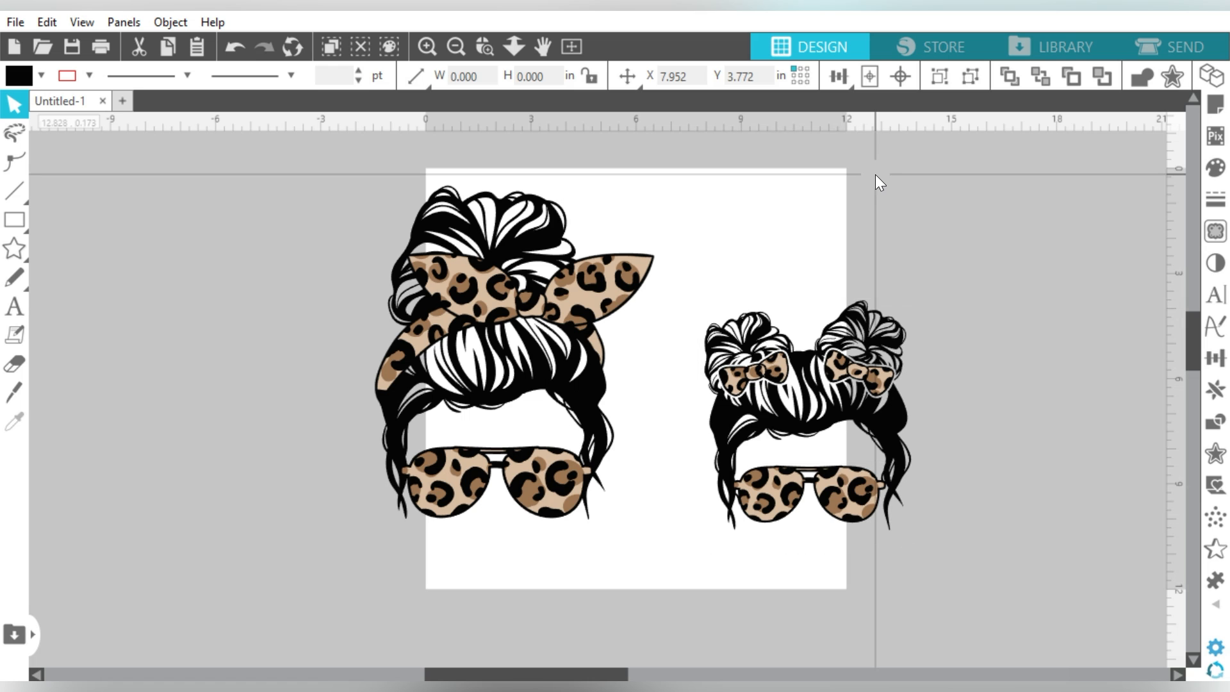
click(560, 233)
click(936, 75)
click(761, 193)
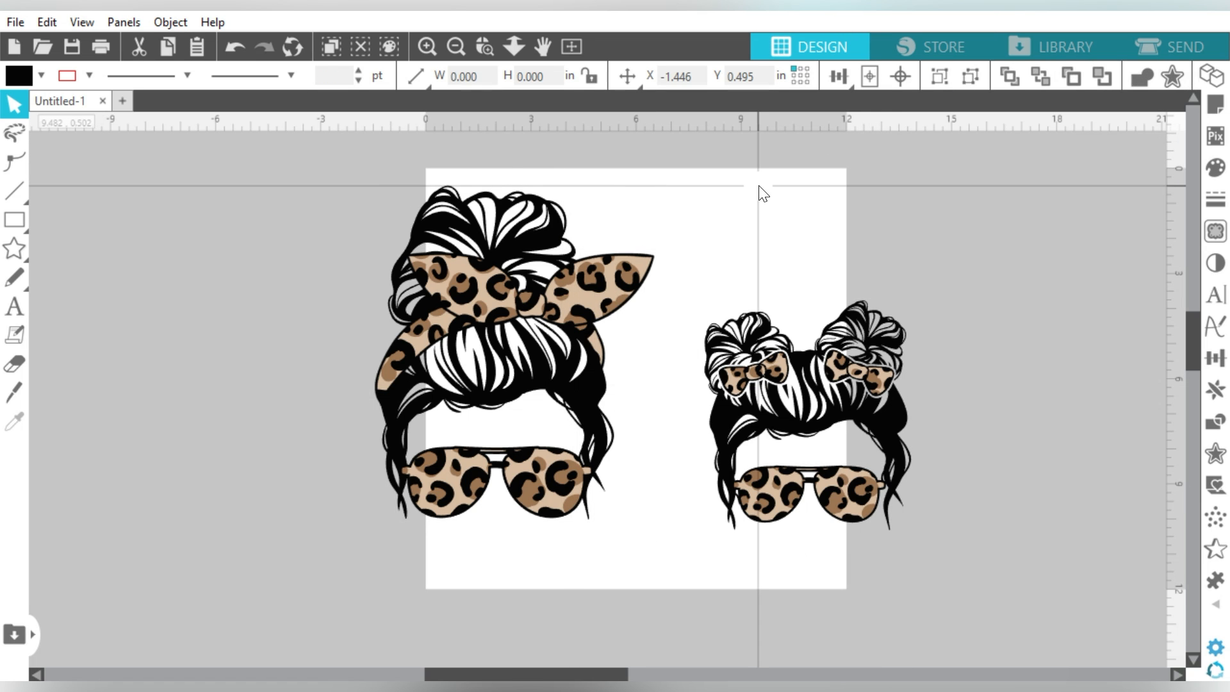
Step: Remove the leopard pattern layers from the mom's headband and sunglasses
click(573, 287)
drag(610, 284, 362, 311)
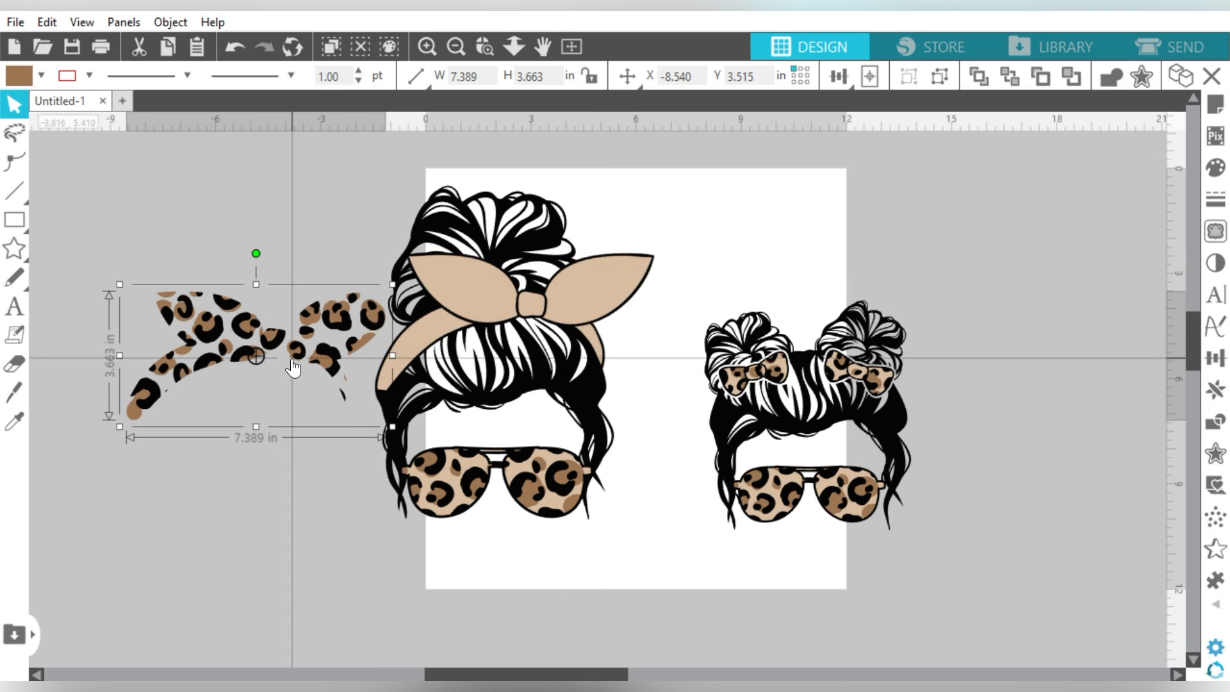
key(Delete)
mouse_move(530, 472)
mouse_down()
mouse_move(455, 486)
mouse_move(536, 471)
mouse_up()
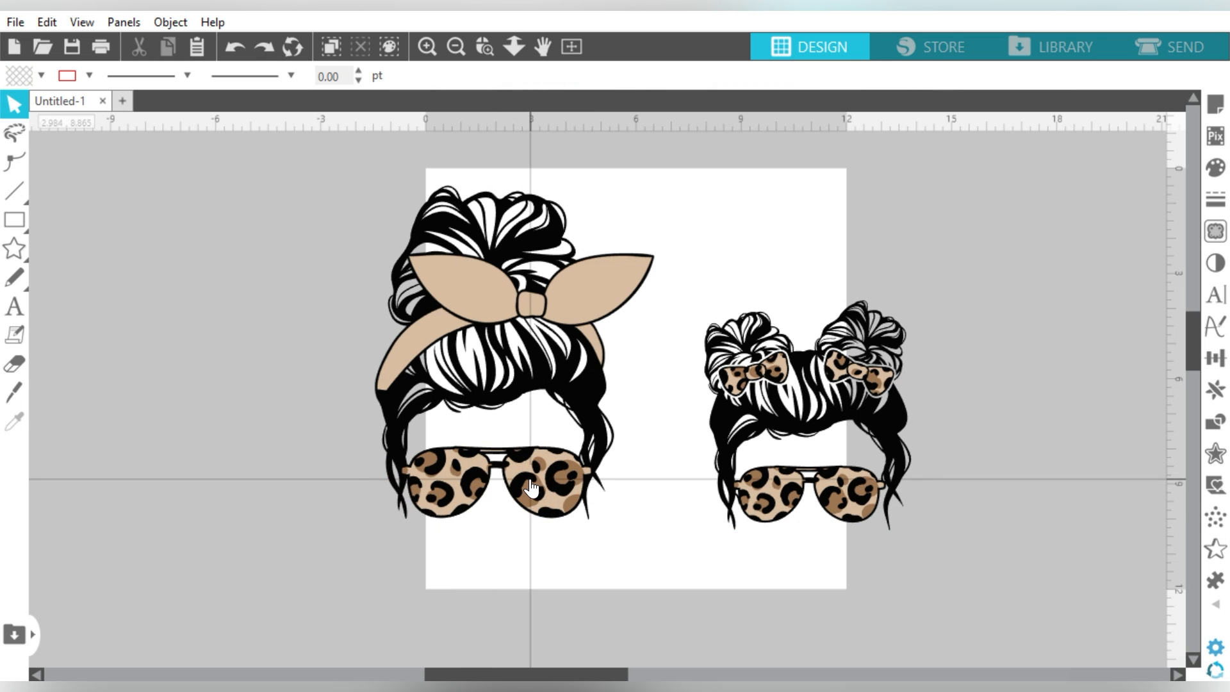
click(945, 75)
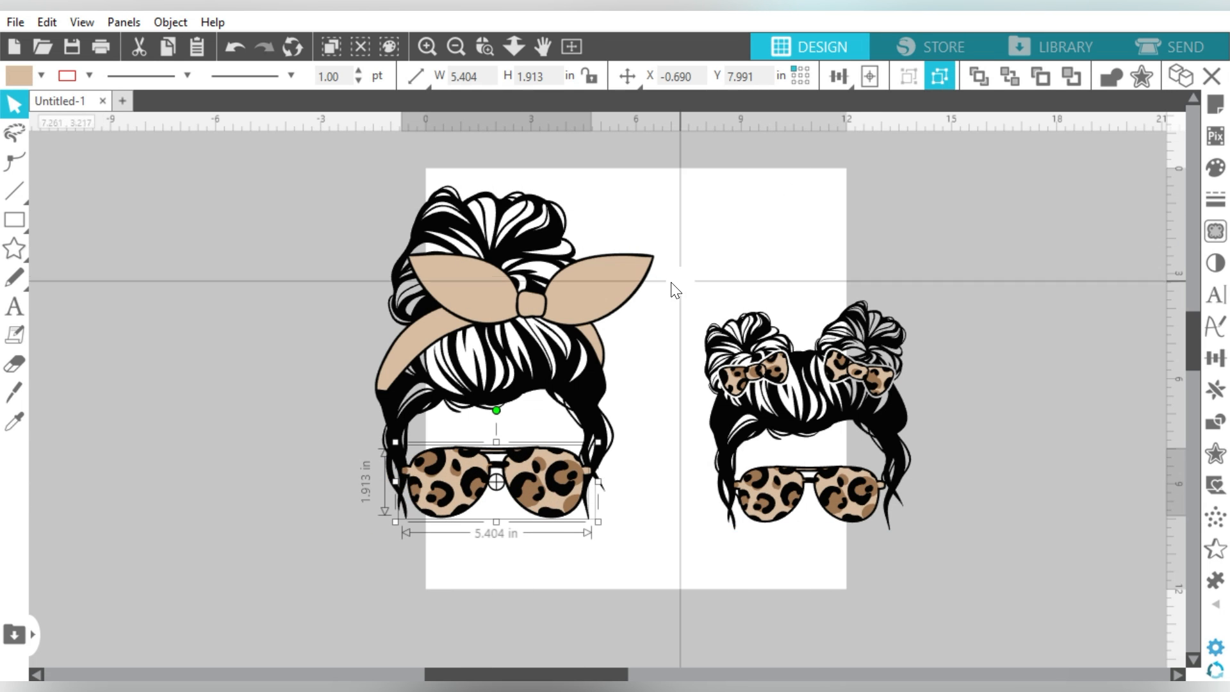
click(511, 508)
drag(519, 514, 344, 507)
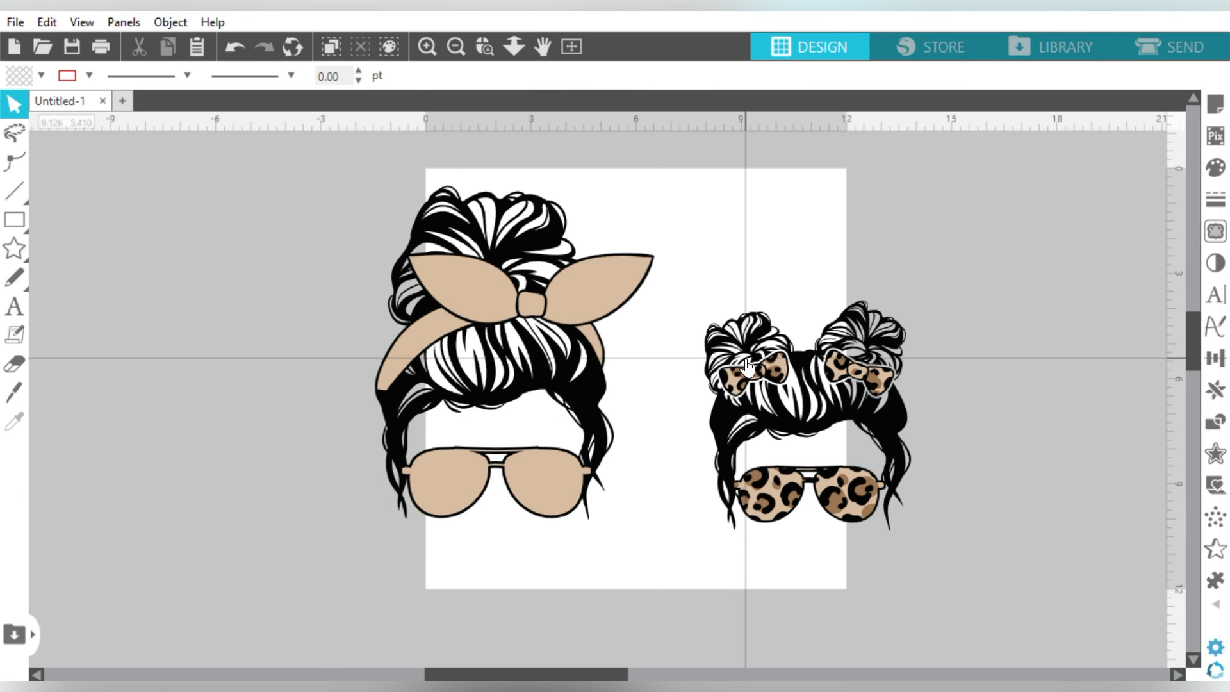
Step: Undo an accidental bow move and zoom in on the kid design
click(772, 370)
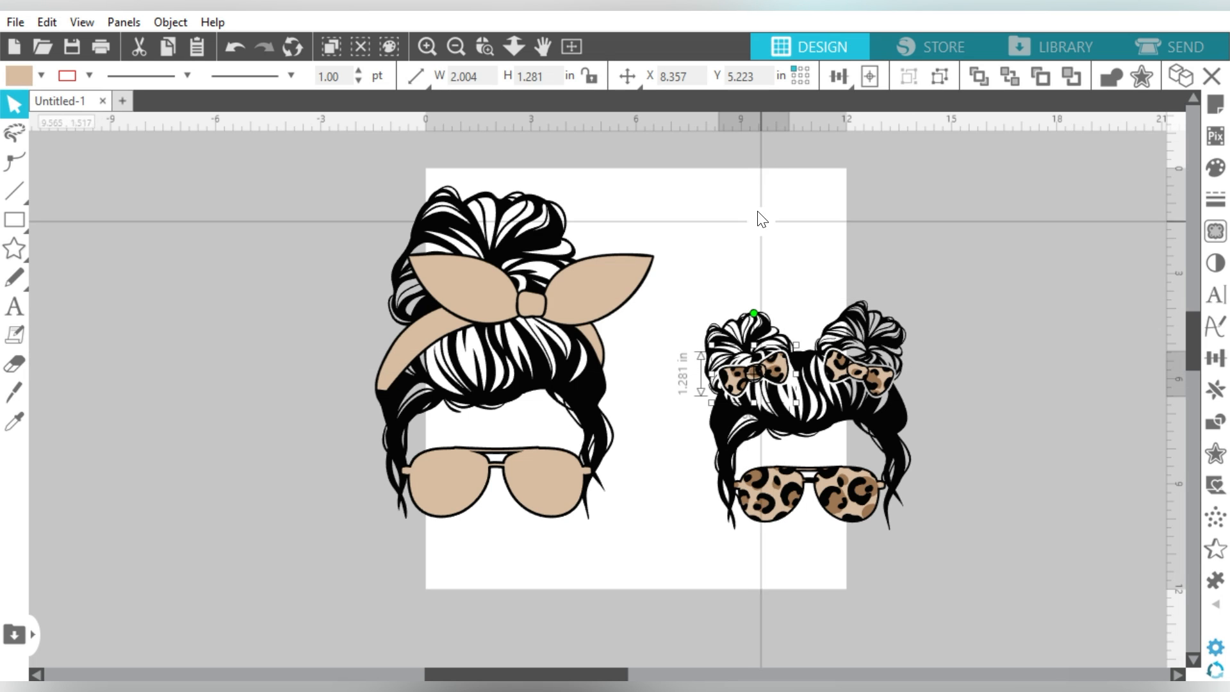
drag(782, 367, 795, 373)
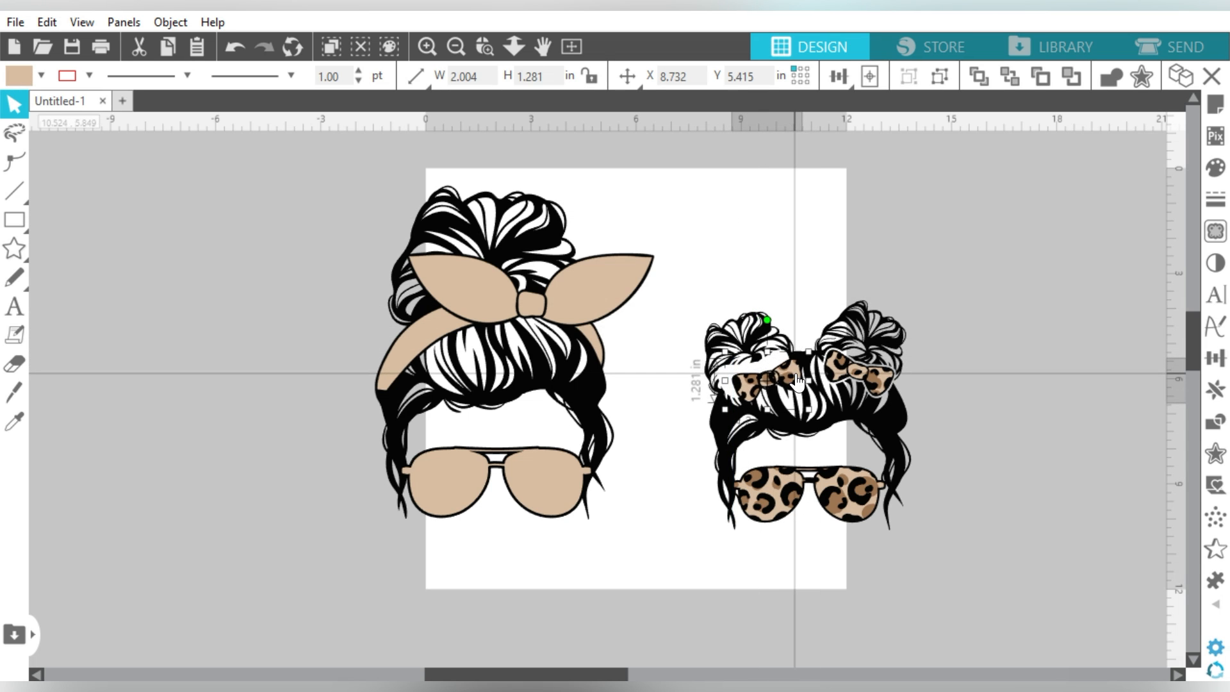
key(i)
key(ctrl+z)
click(483, 49)
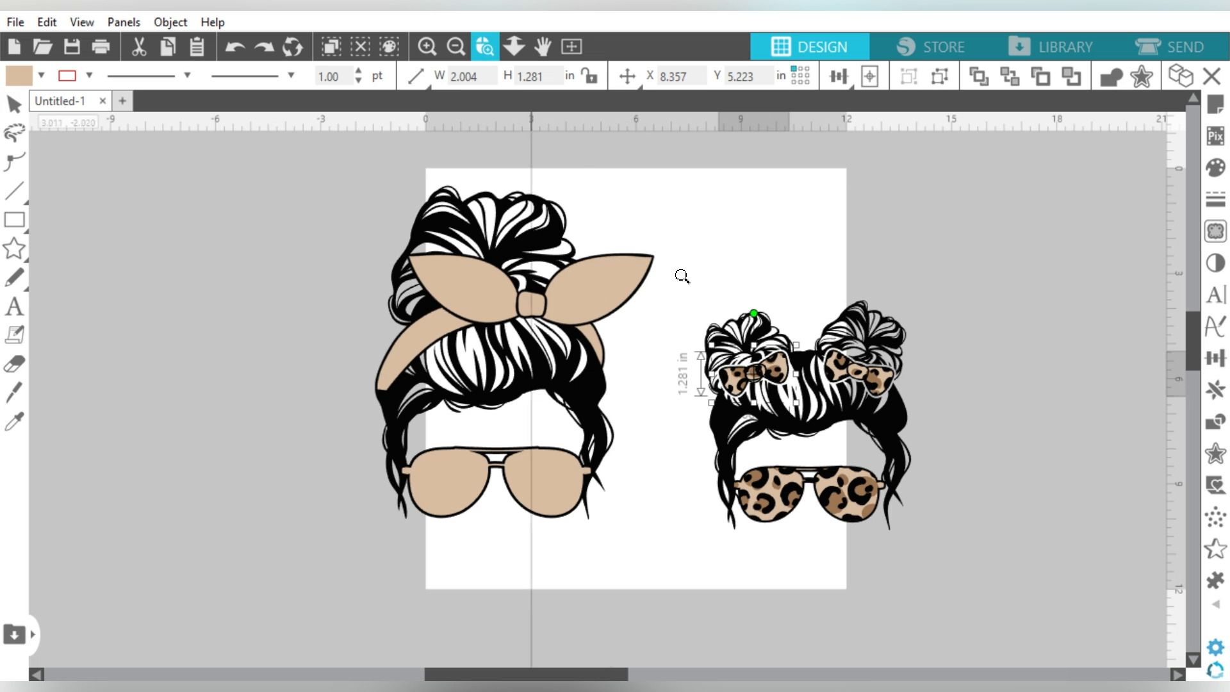
drag(707, 329, 944, 540)
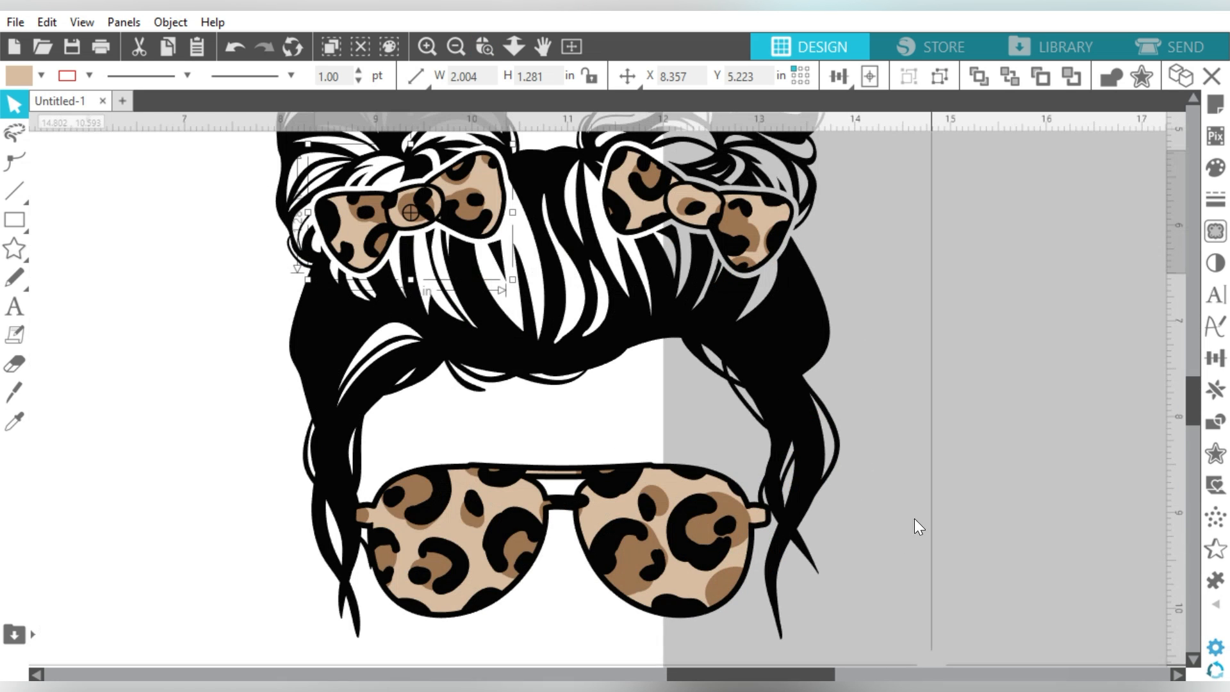
Step: Ungroup the kid's sunglasses and delete their leopard pattern layer
scroll(859, 307, up, 1)
click(746, 243)
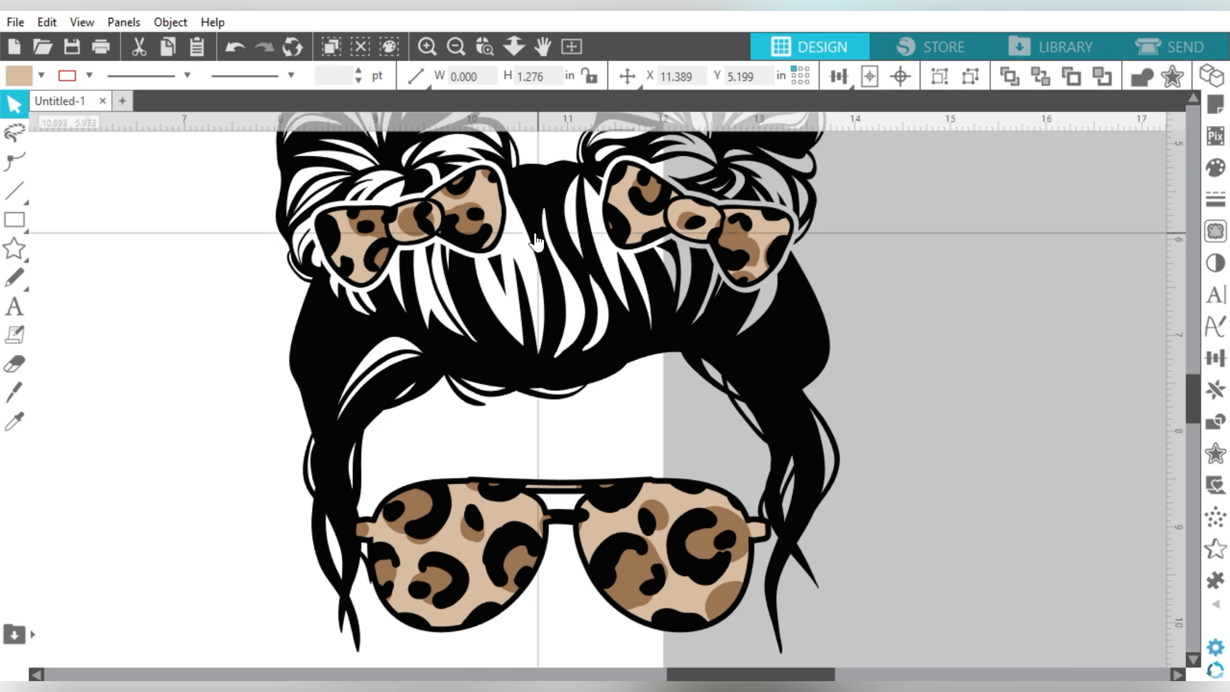
click(474, 228)
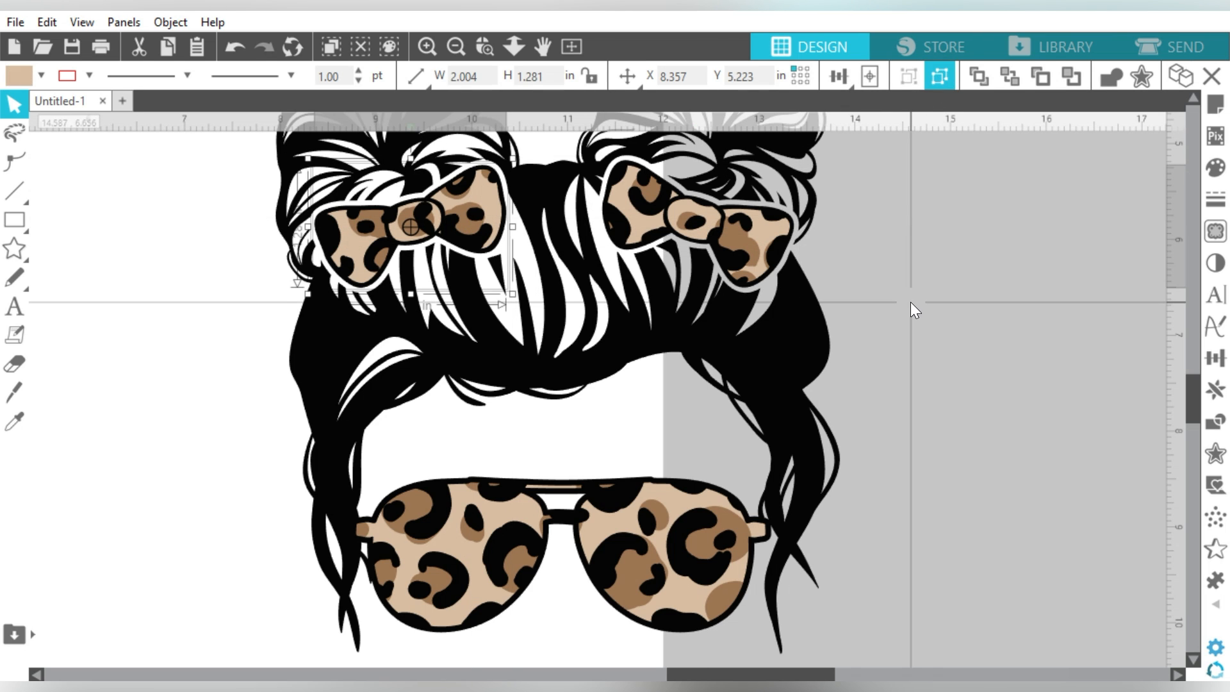
click(708, 529)
click(941, 74)
click(986, 307)
click(708, 532)
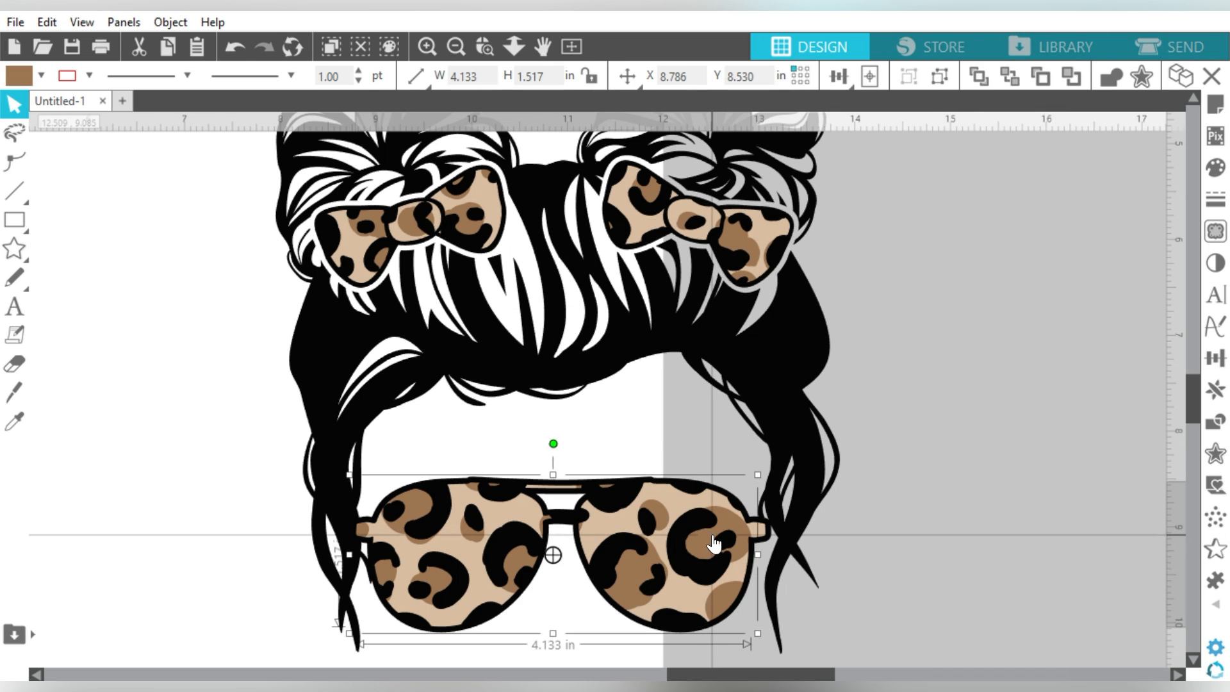
key(Delete)
Step: Delete the leopard patterns from both kid bows, then zoom out to the full page
click(747, 235)
key(Delete)
click(410, 238)
key(Delete)
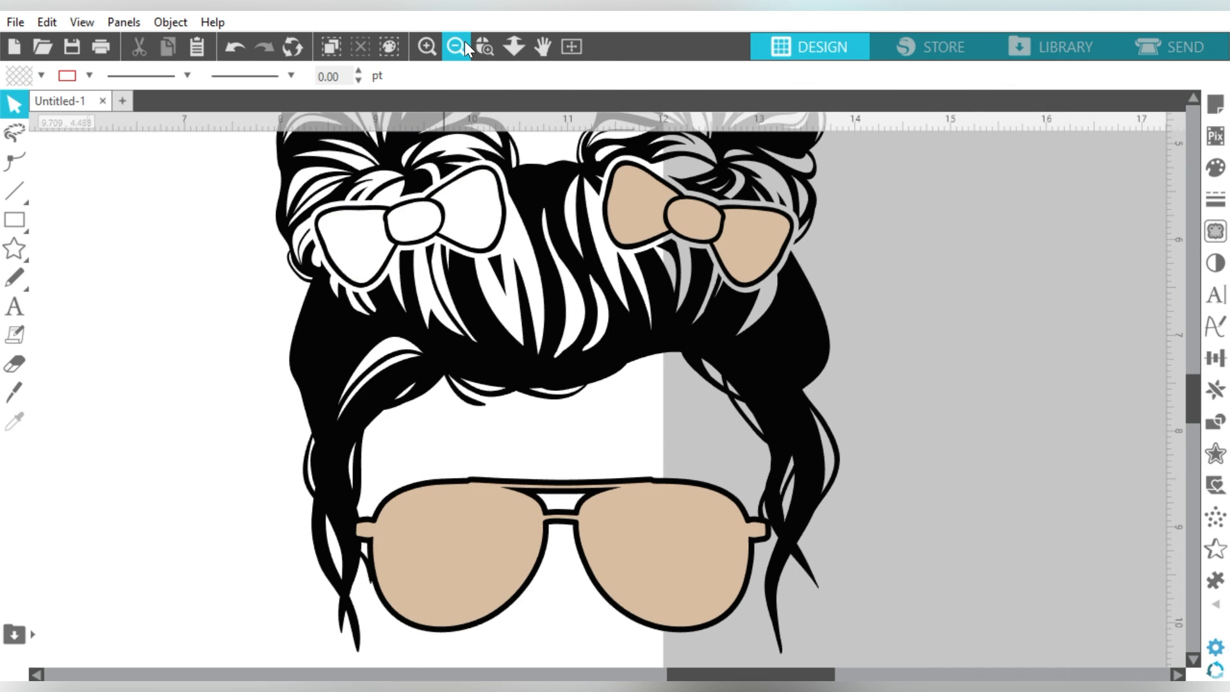
key(ctrl+z)
key(Delete)
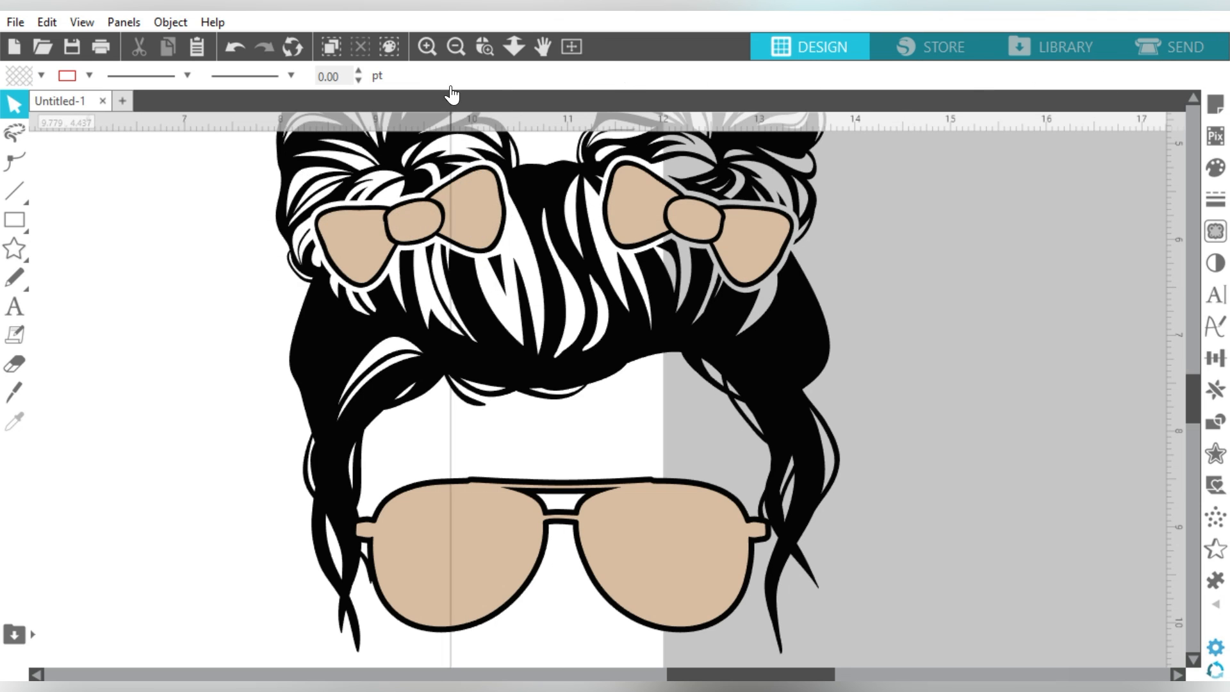
click(456, 46)
click(456, 46)
click(456, 46)
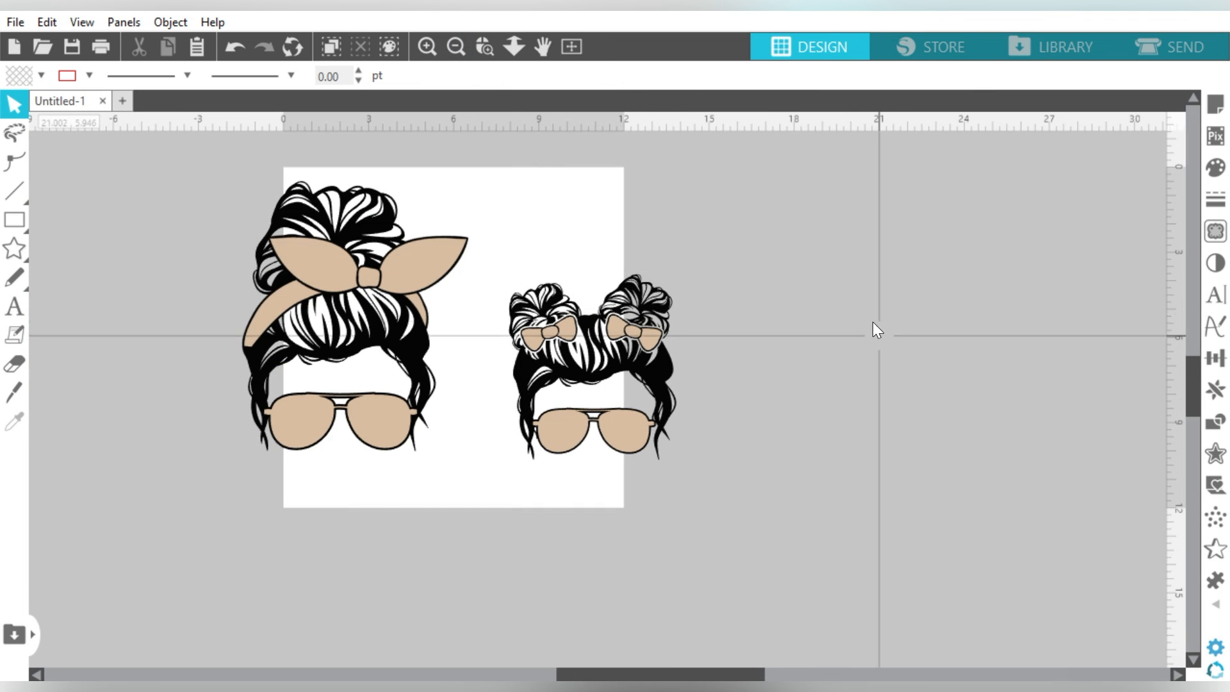
Step: Pull the tan bandana fill off the mom's head and select it
drag(462, 273, 223, 264)
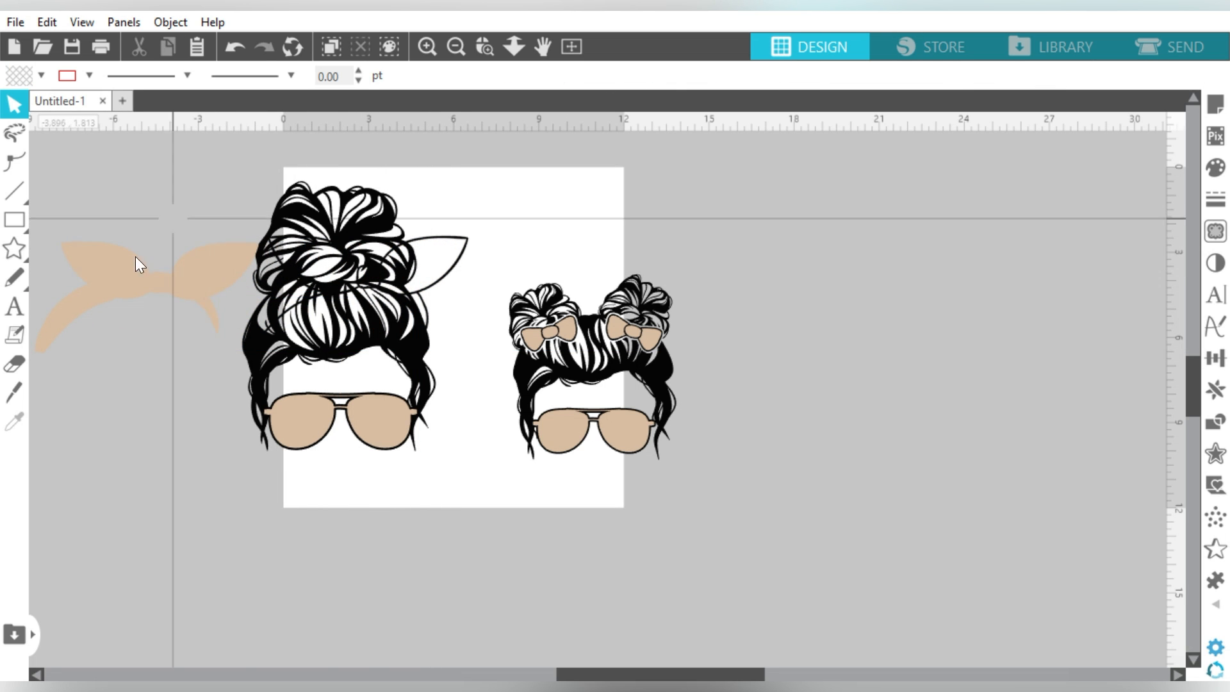
click(176, 277)
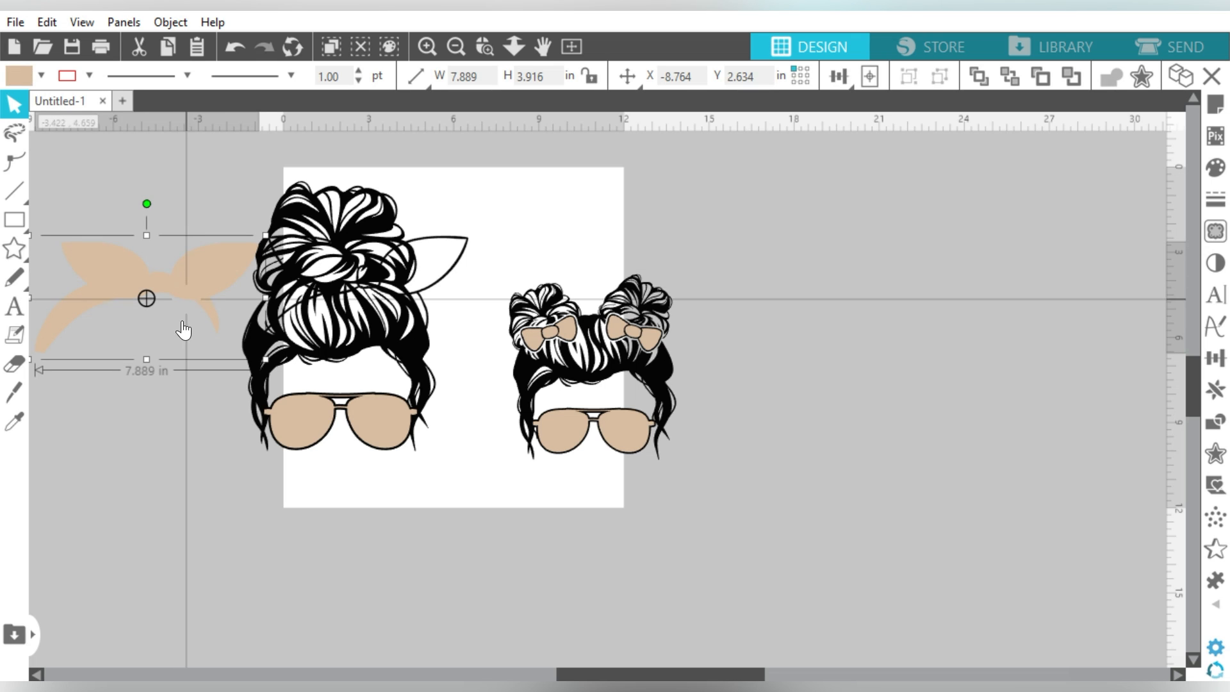
key(i)
click(177, 277)
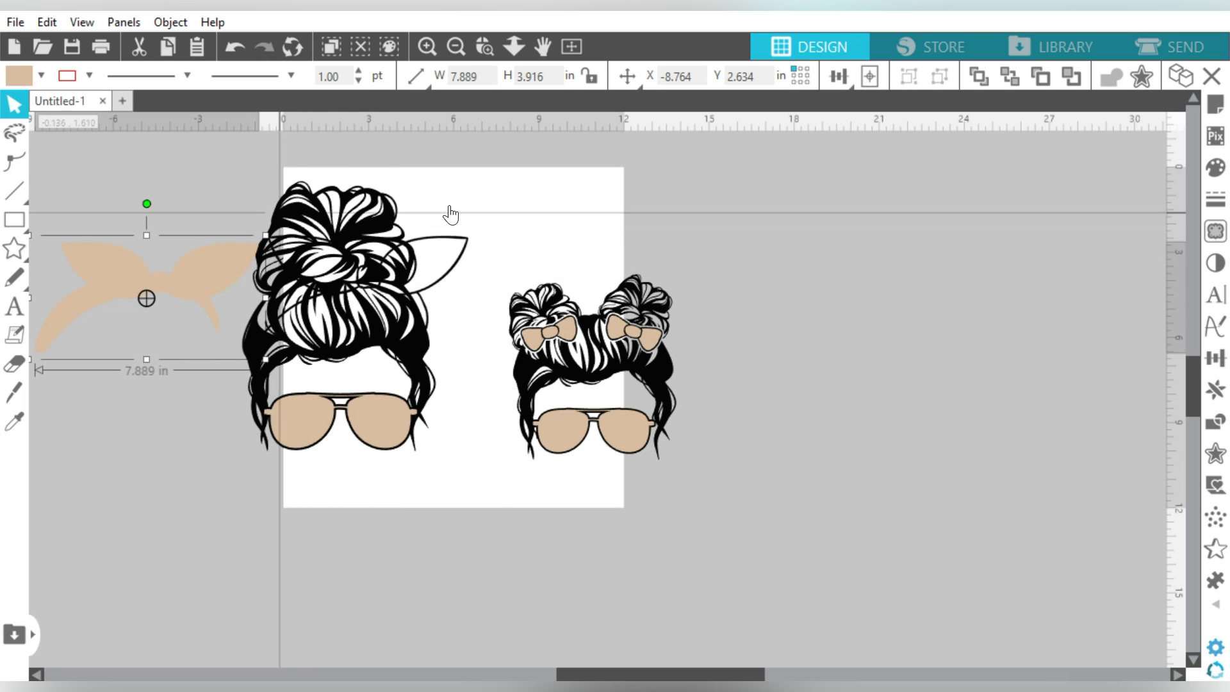
key(i)
key(ctrl+z)
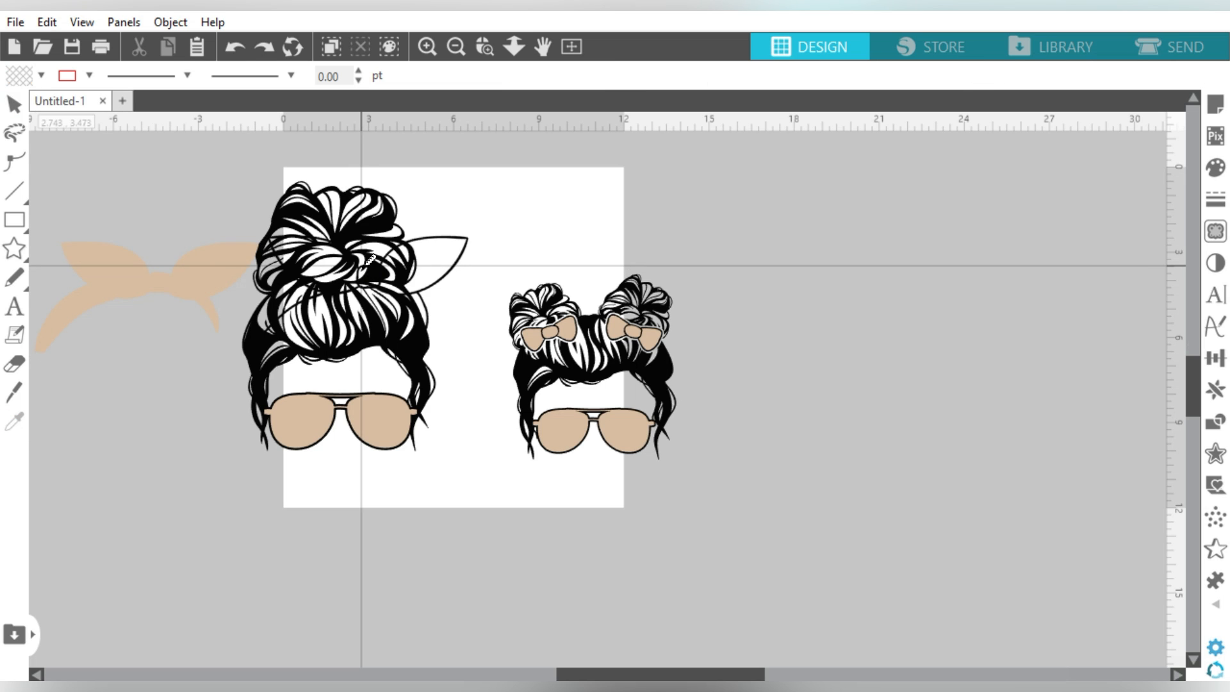
Step: Return the tan bandana to the mom's head and duplicate the headband bow to the left
drag(357, 288, 359, 288)
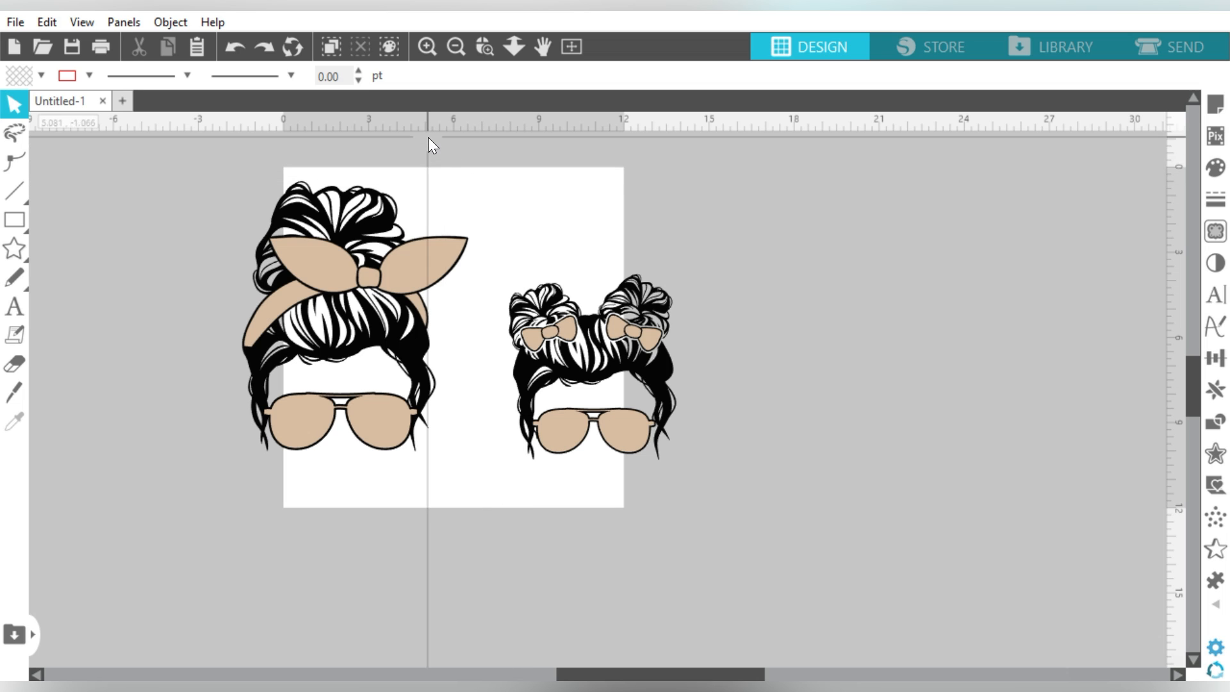
click(422, 247)
key(ctrl+Left)
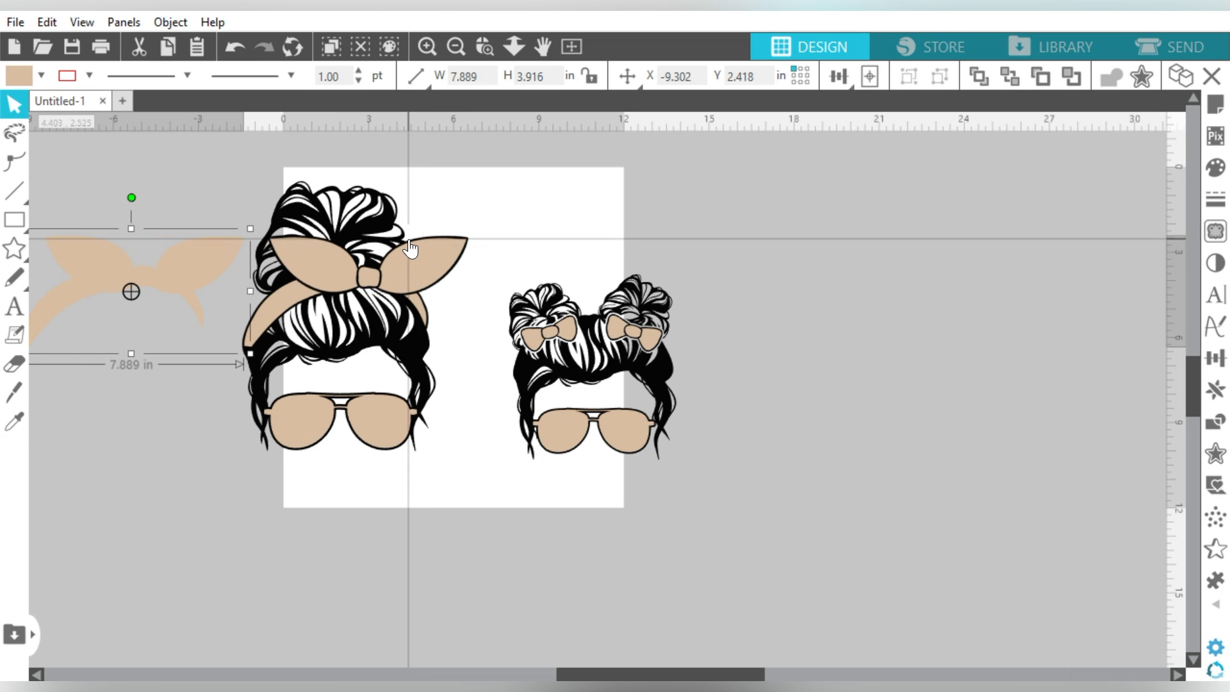
Step: Shift the kid design right and move the mom design onto the page
drag(513, 230, 711, 471)
drag(537, 328, 793, 301)
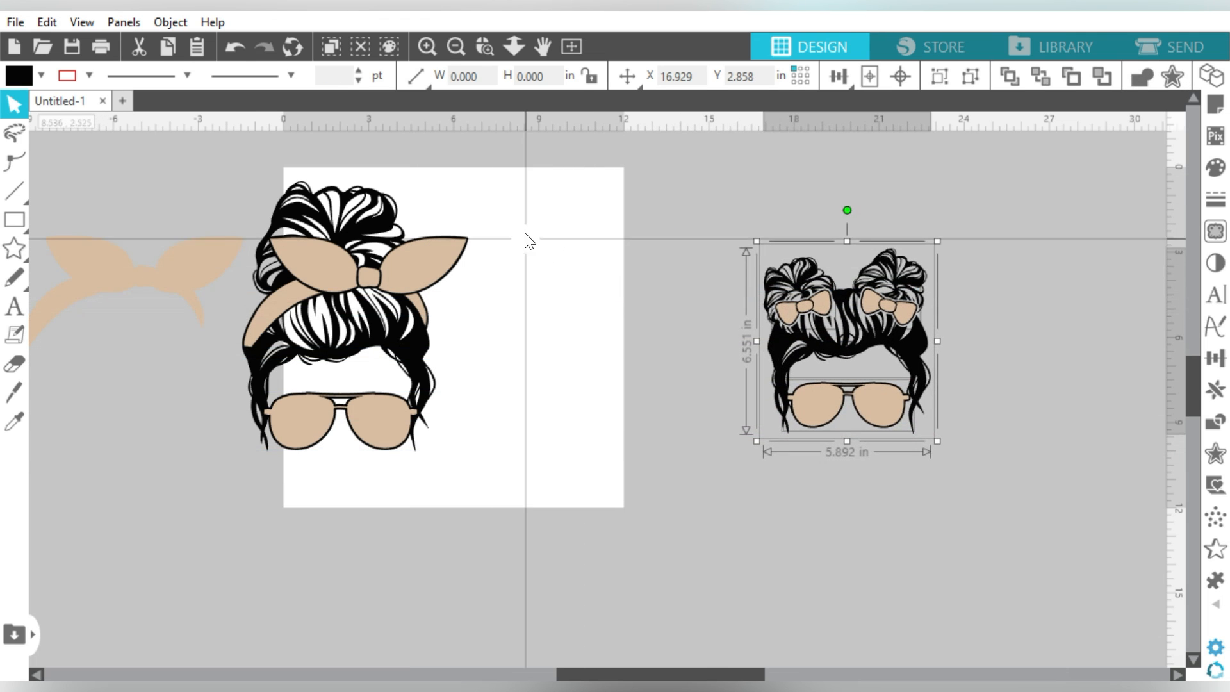
drag(527, 239, 164, 476)
drag(283, 343, 399, 356)
click(631, 228)
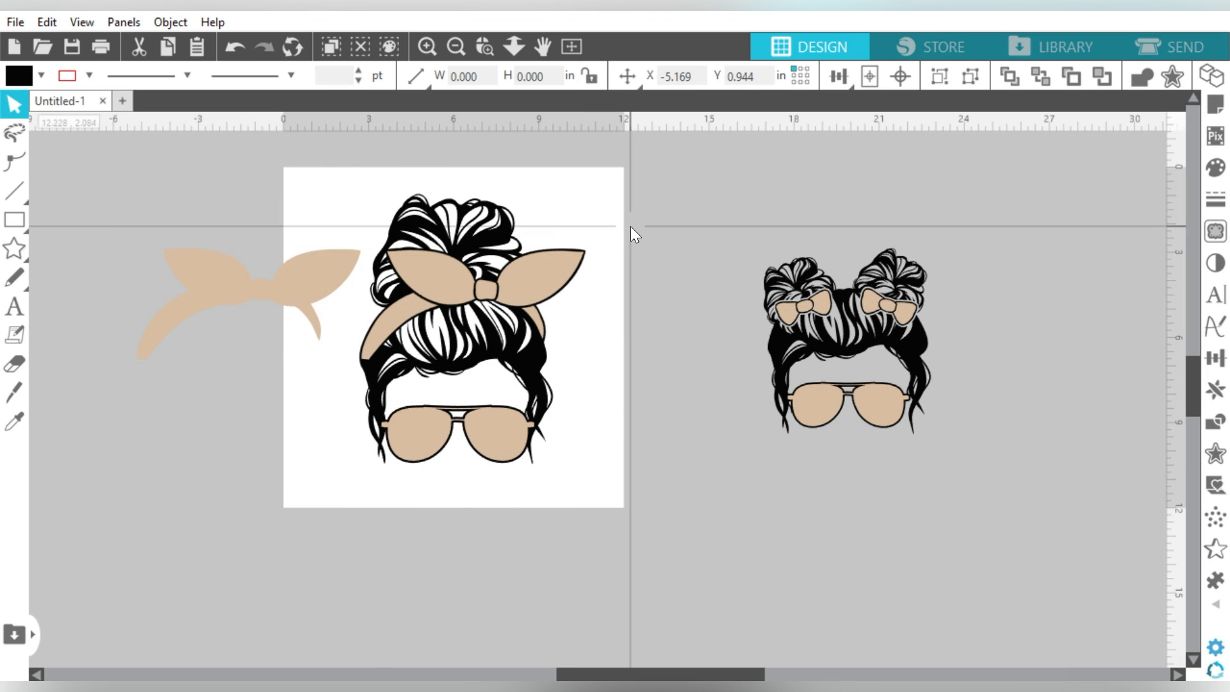
Step: Delete the loose bow copy and place tan headband and sunglasses copies to the left
click(326, 267)
key(Delete)
click(433, 271)
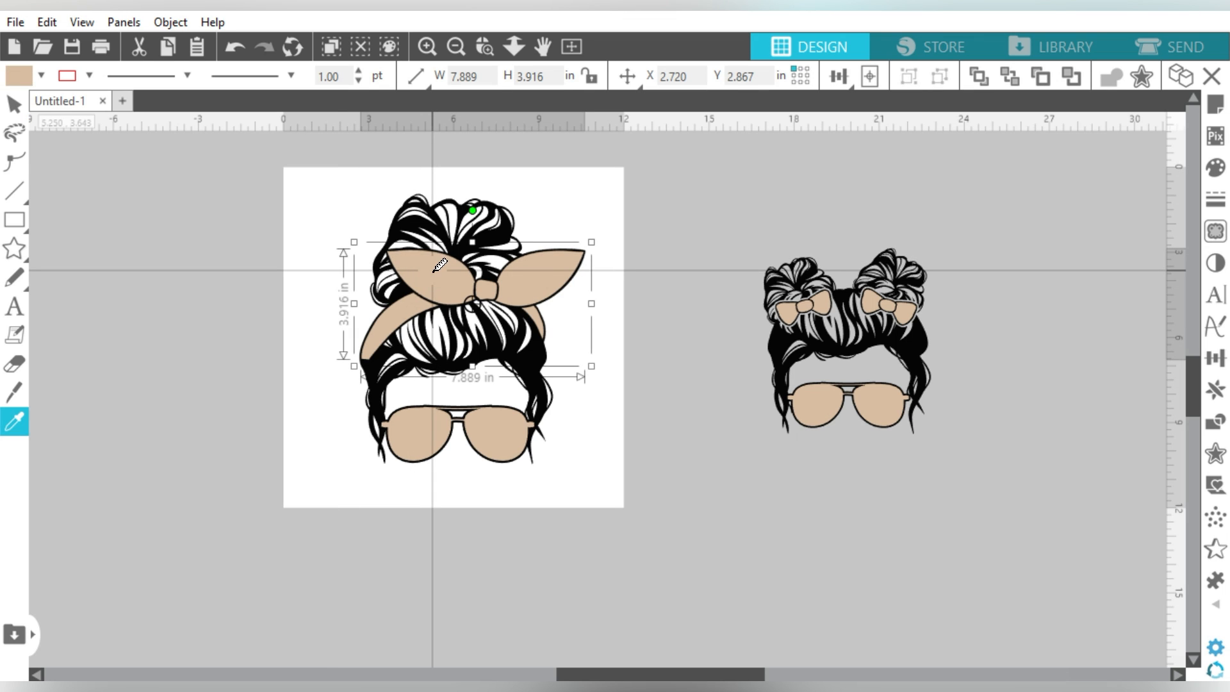
key(ctrl+Left)
click(421, 437)
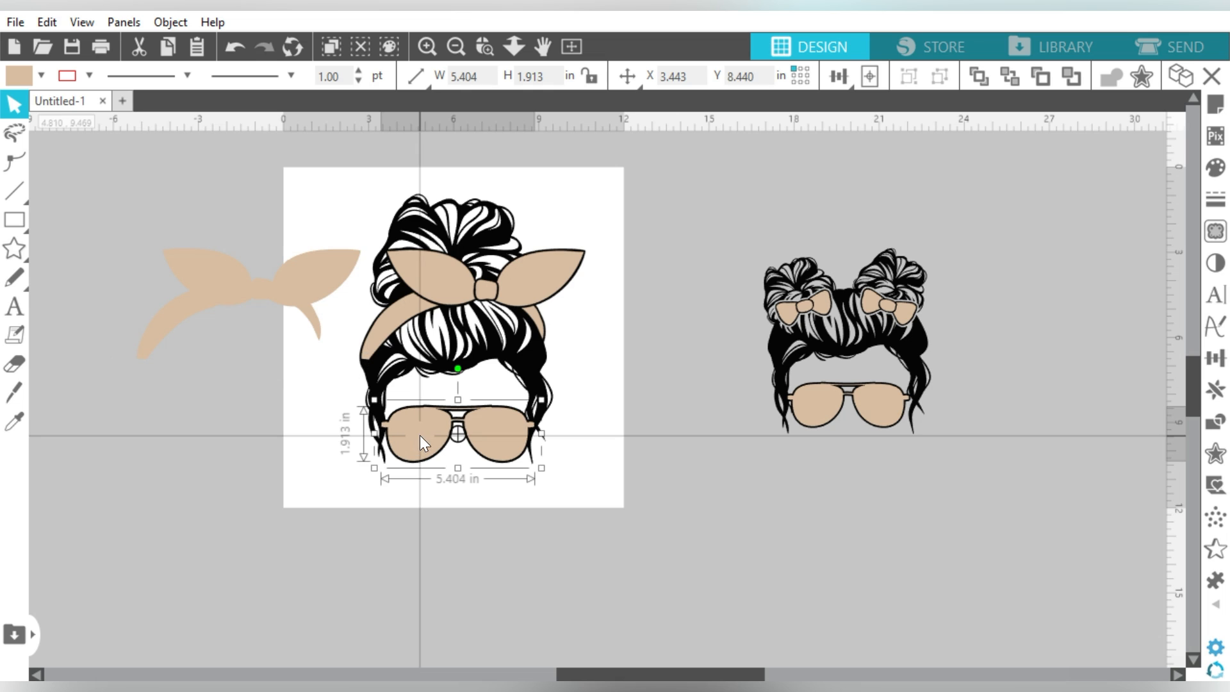
key(ctrl+Left)
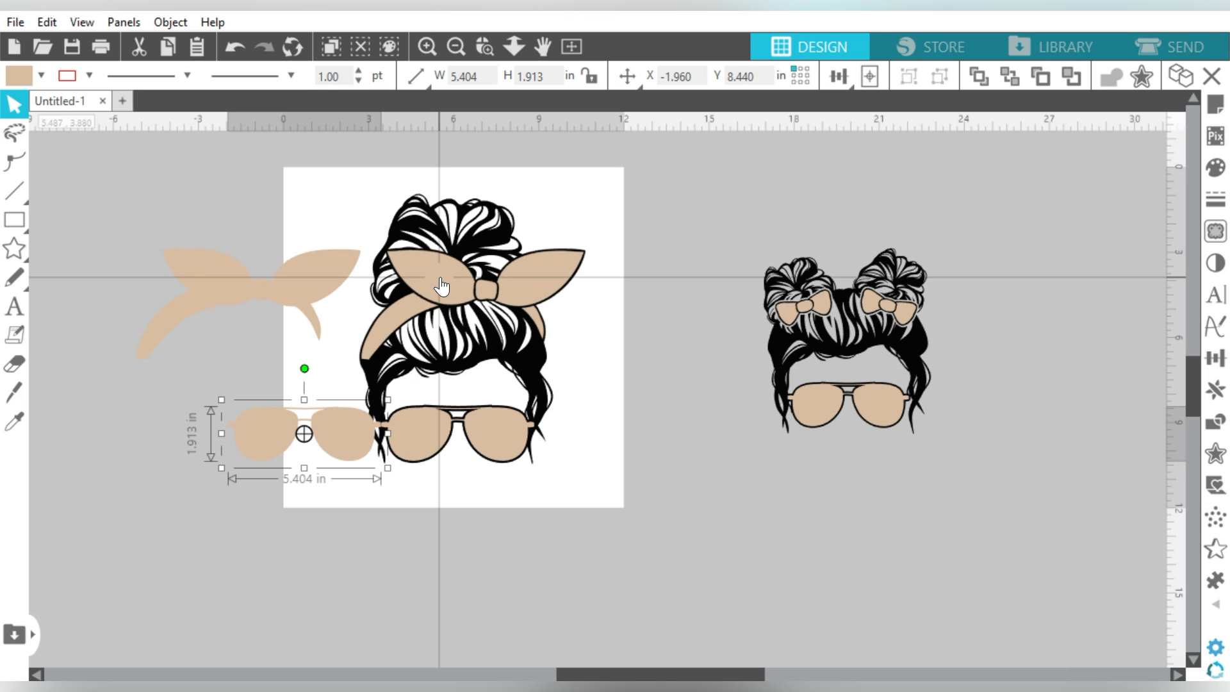
Step: Duplicate the headband copy back over the hair and select it with the sunglasses and hair
click(263, 287)
key(ctrl+Right)
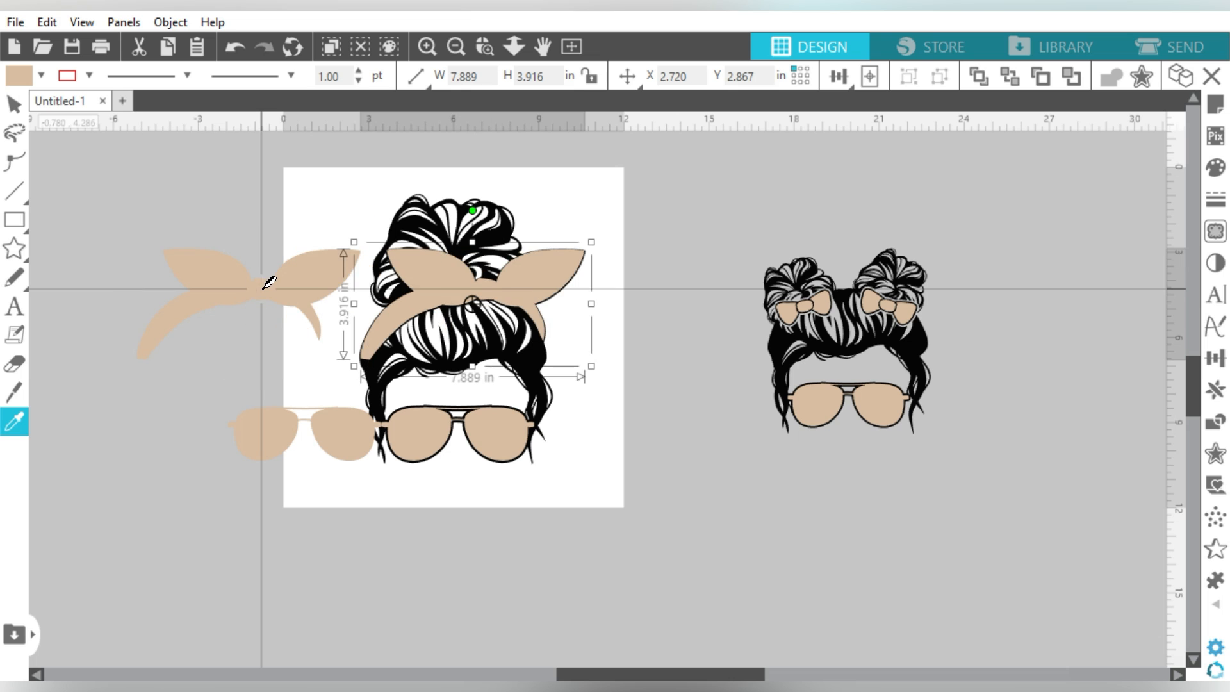
key(ctrl+z)
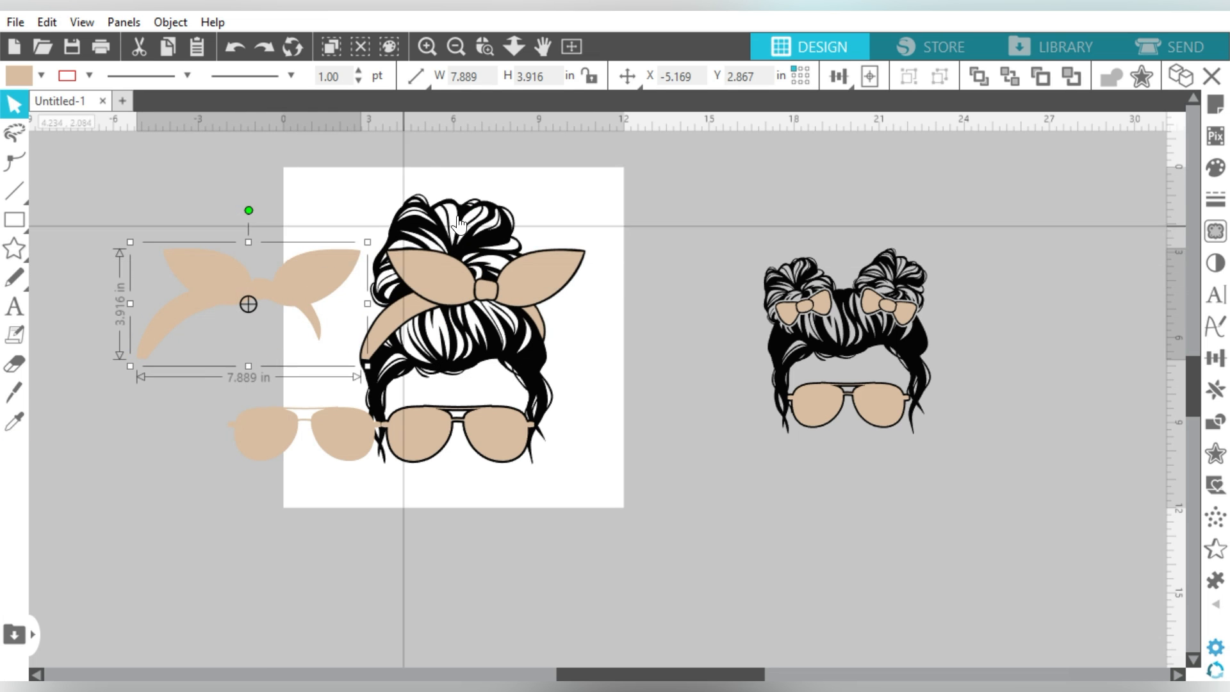
key(ctrl+y)
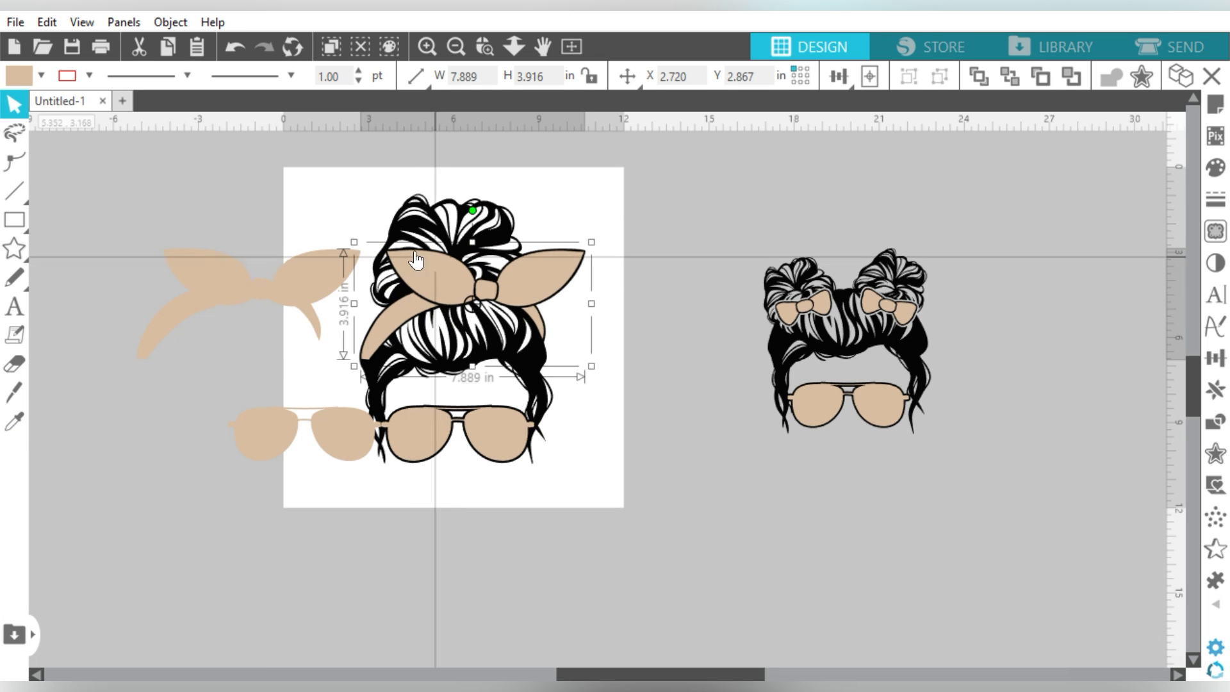
shift+click(414, 430)
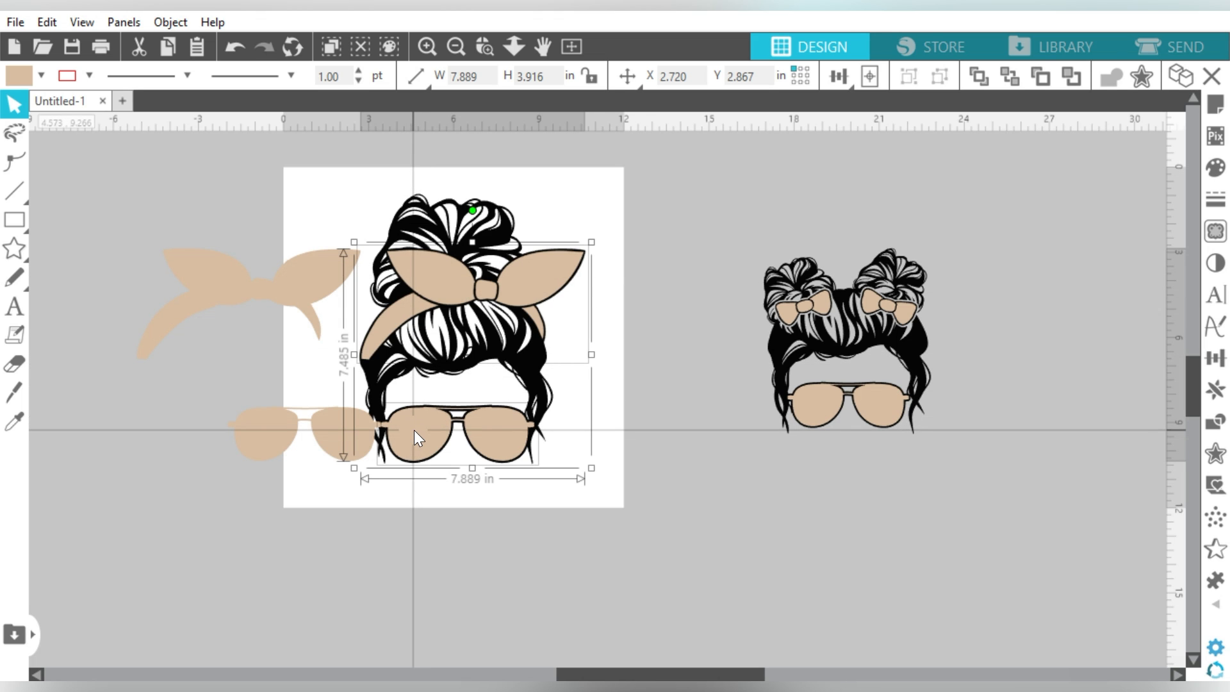
click(415, 430)
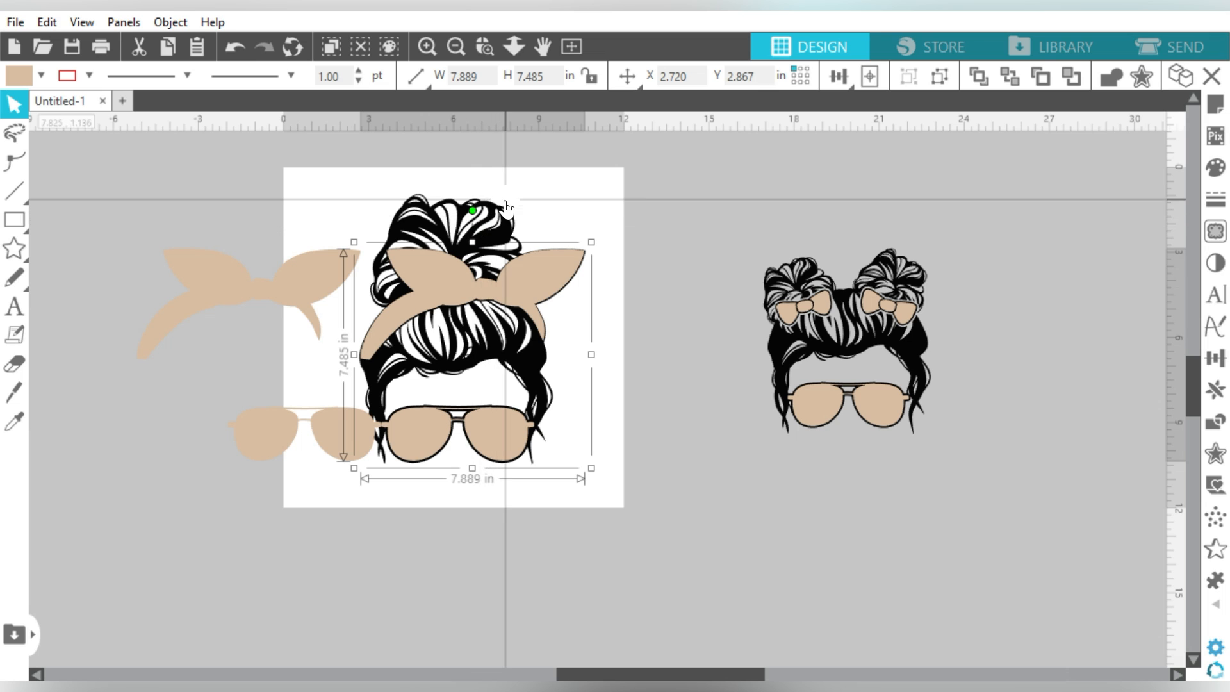
shift+click(506, 232)
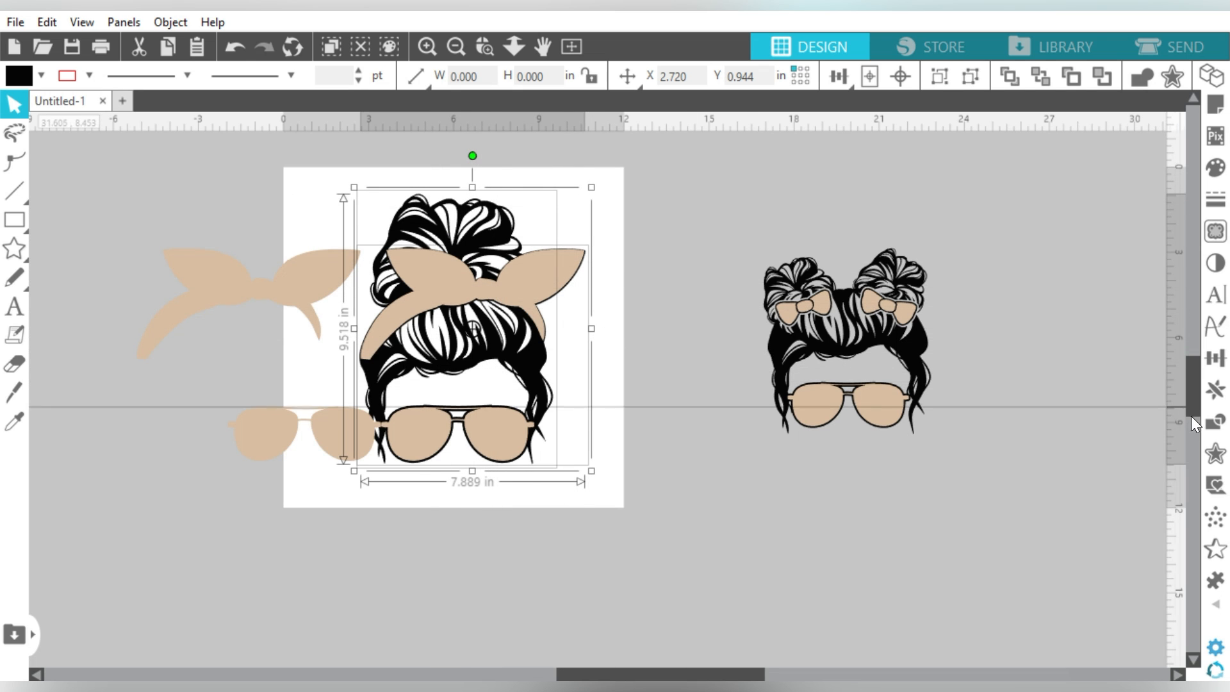
Step: Subtract the headband and glasses from the hair and weld the mom design into one shape
click(1216, 421)
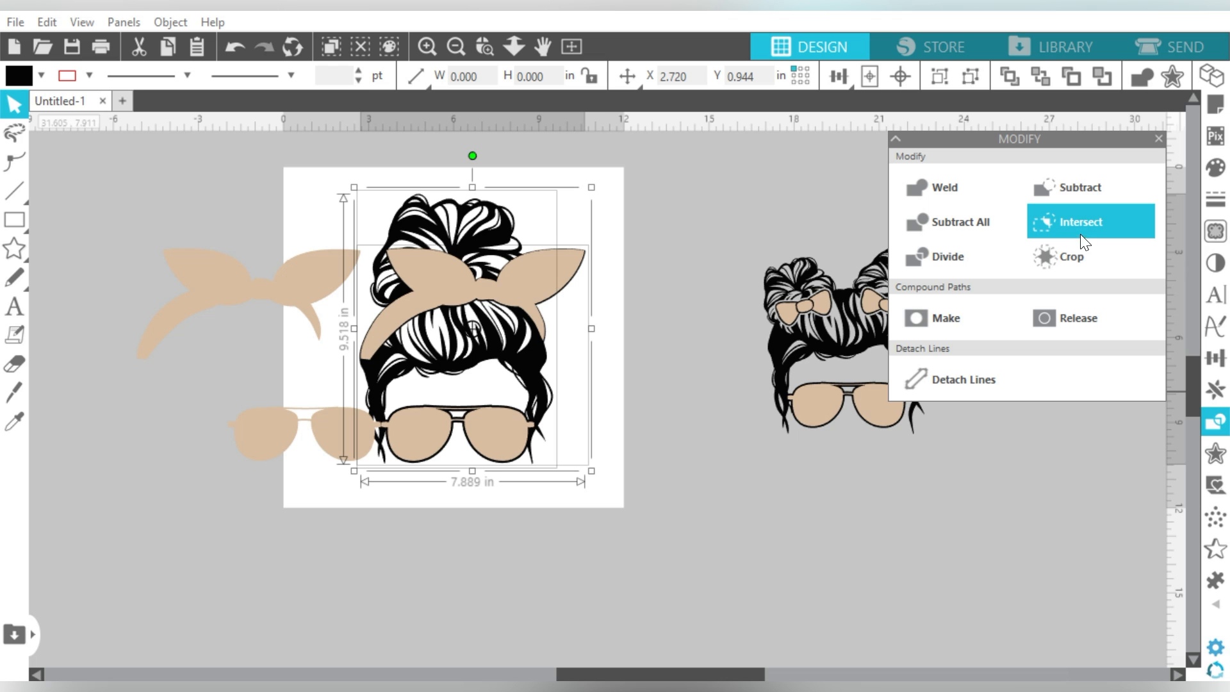
click(1078, 188)
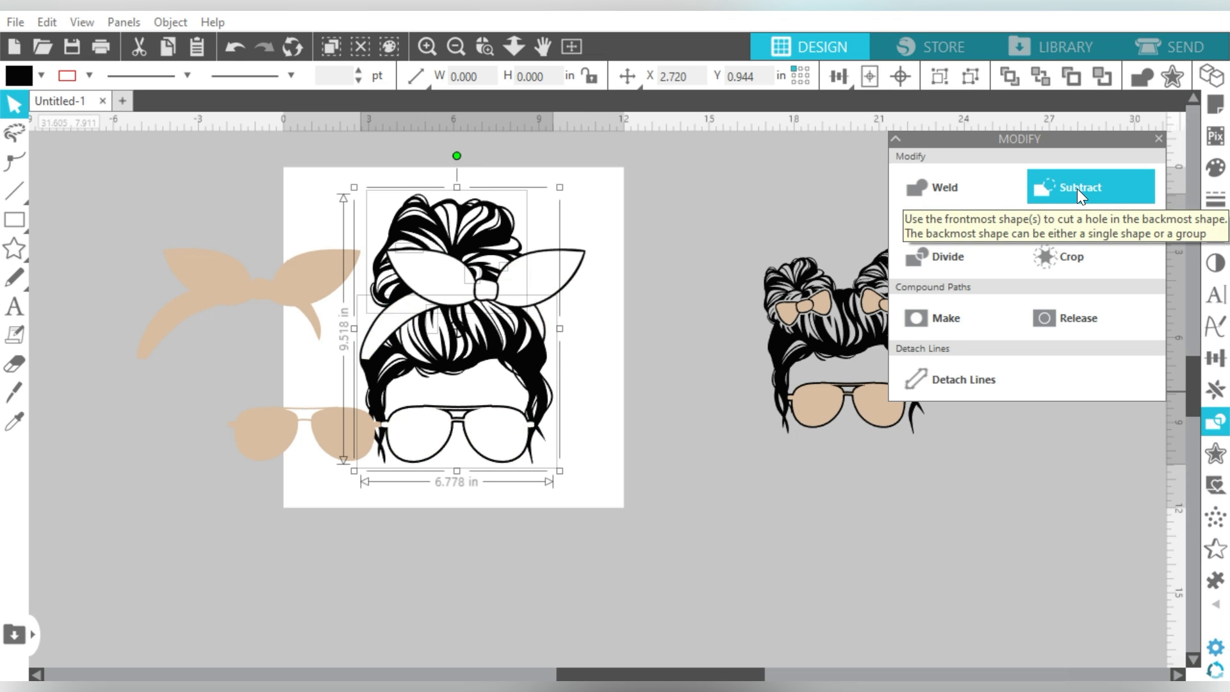
drag(644, 184, 402, 481)
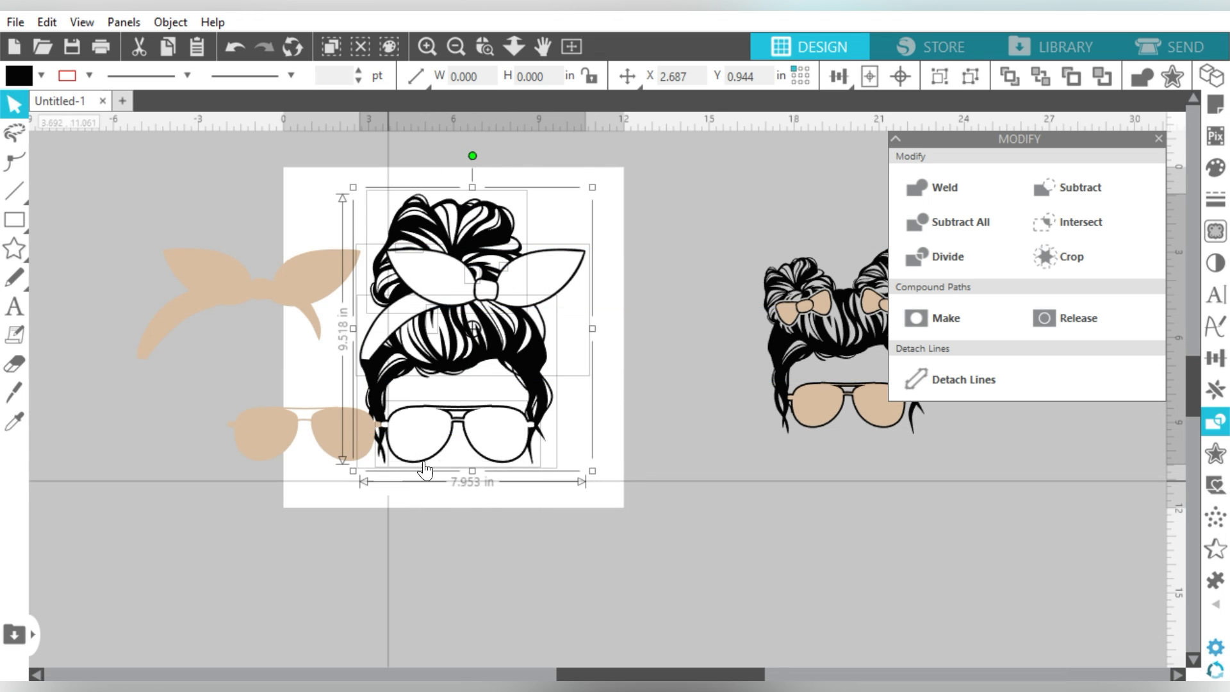
click(948, 188)
click(647, 243)
Step: Place tan headband and sunglasses copies over the design and send the headband to the back
click(325, 272)
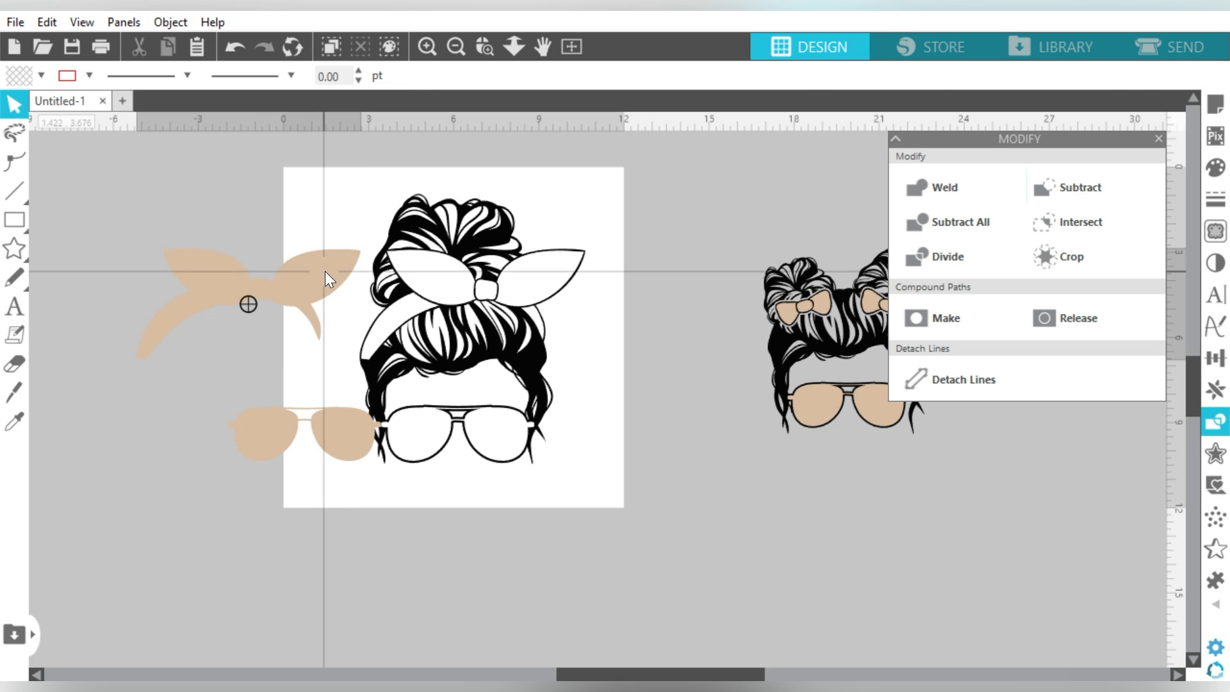
key(ctrl+Right)
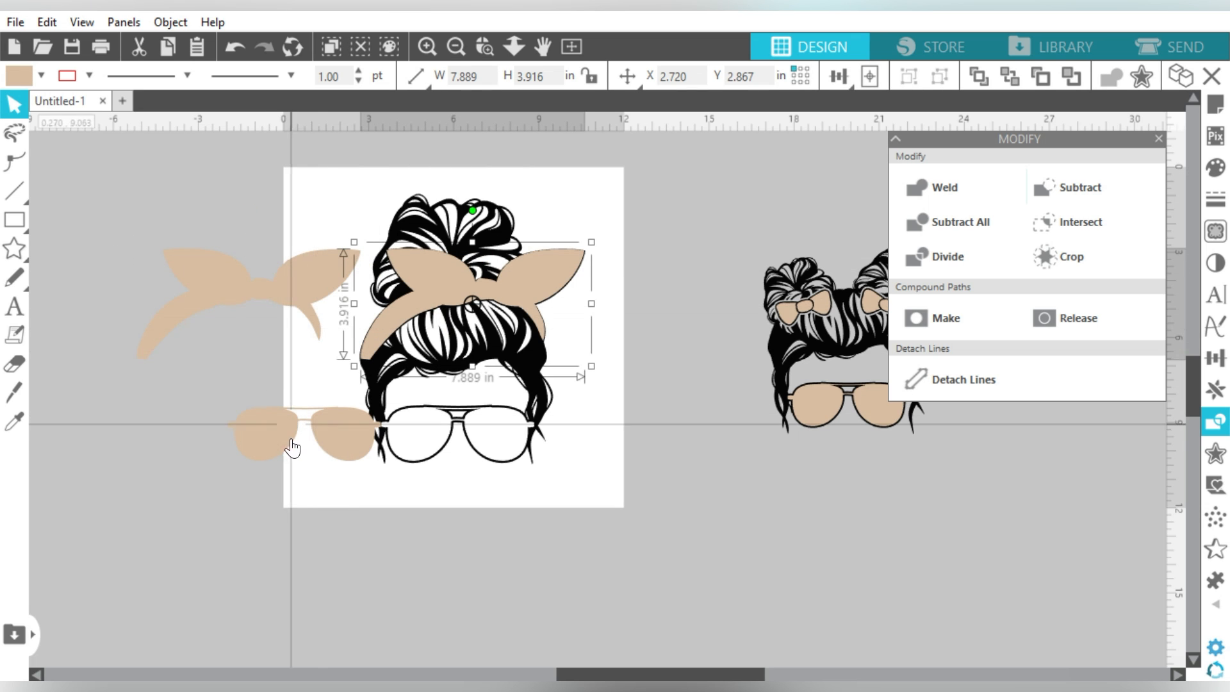
click(340, 448)
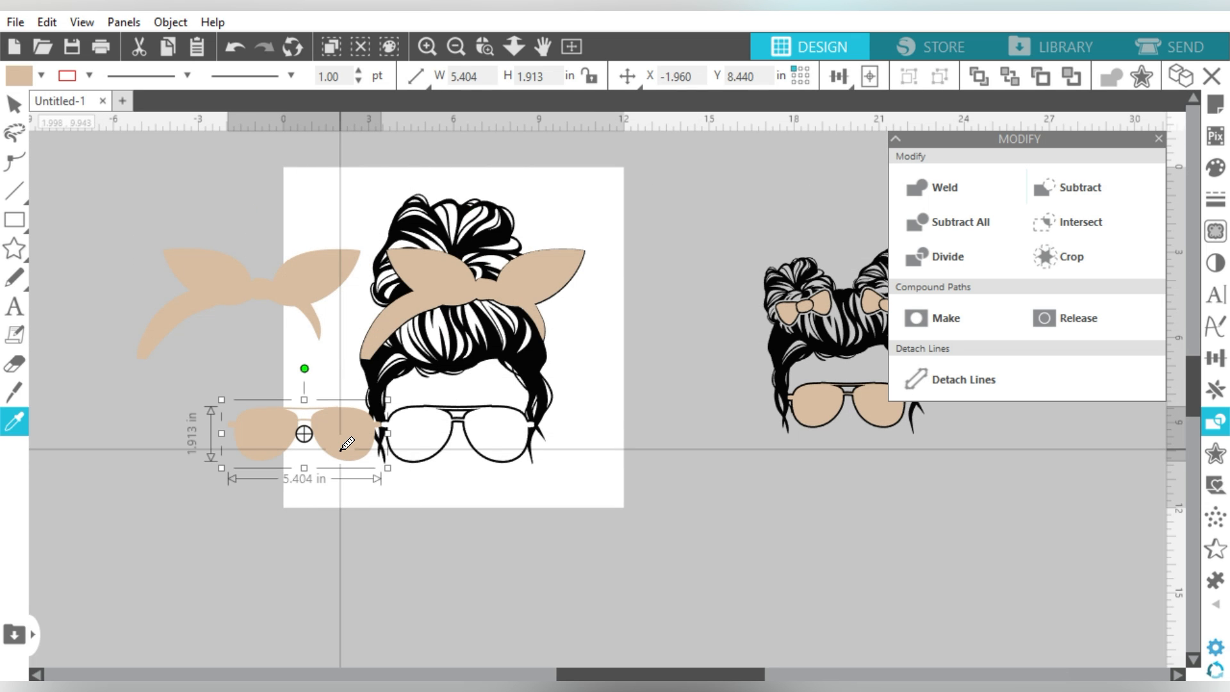
key(ctrl+Right)
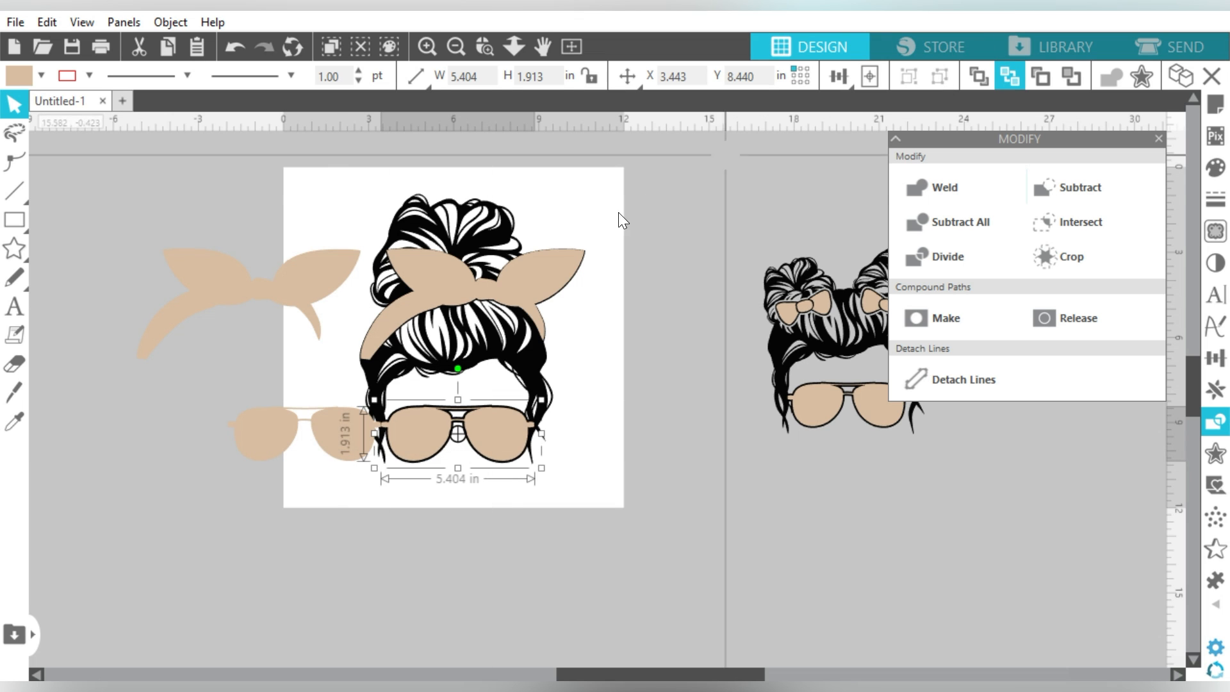
click(512, 279)
click(1009, 74)
click(721, 214)
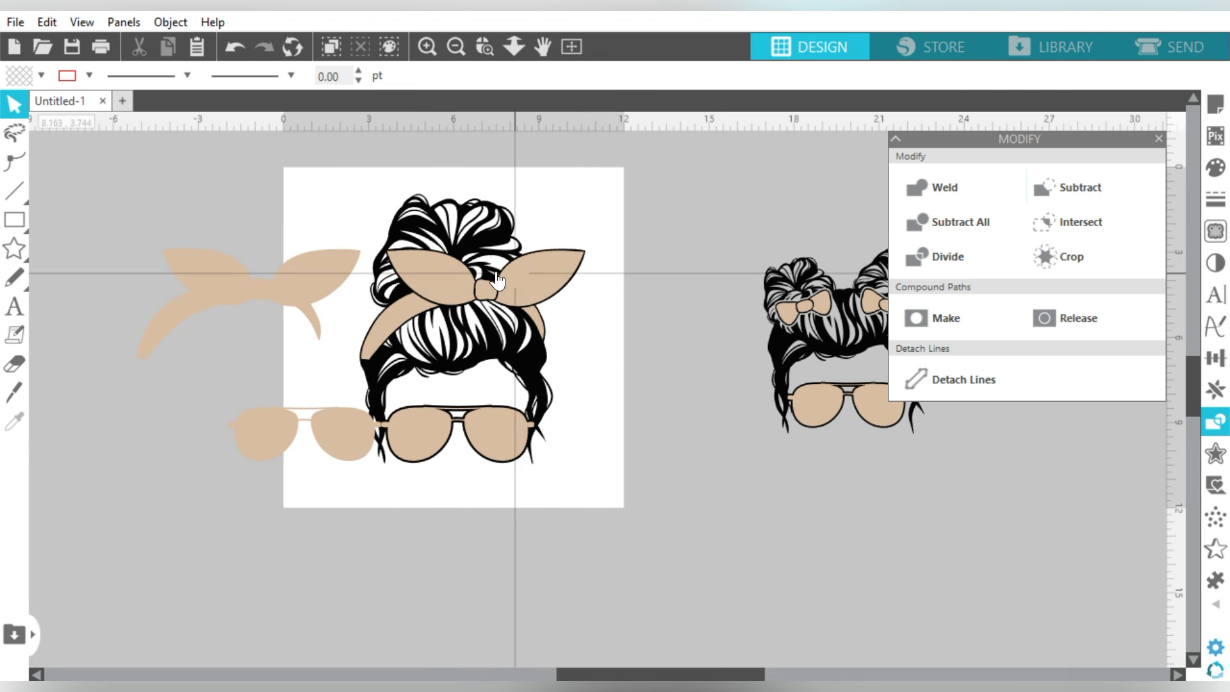
Step: Ungroup the mom design and group the tan headband with the sunglasses
click(496, 221)
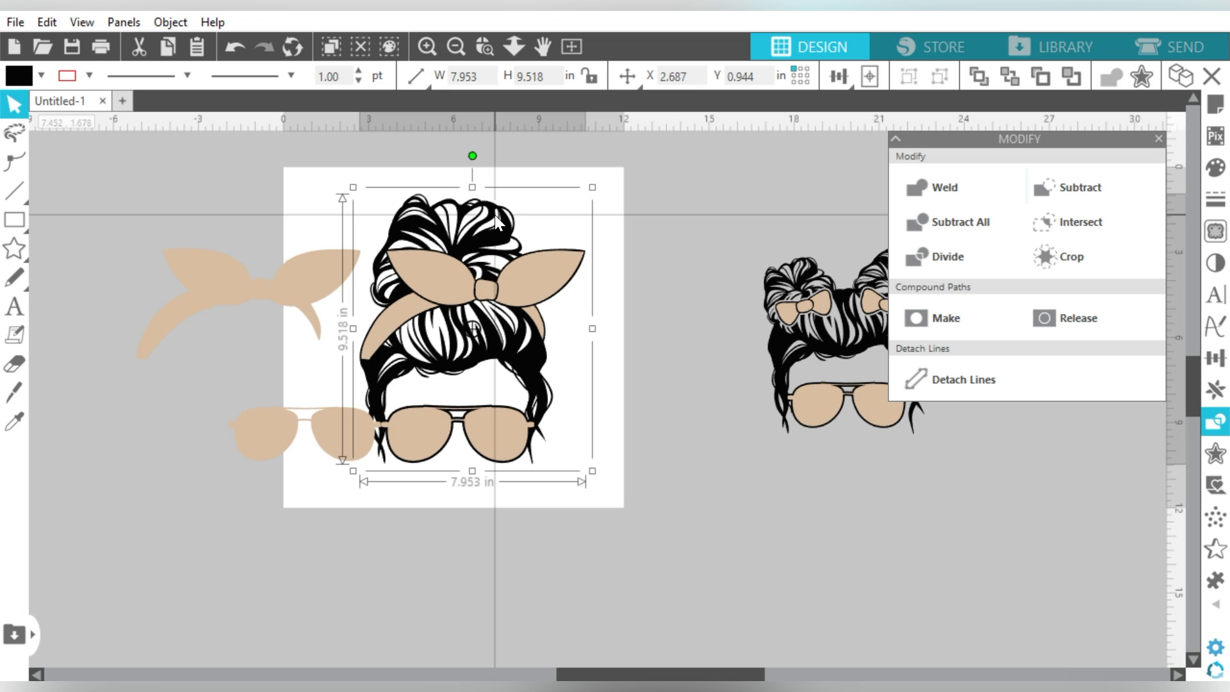
click(974, 69)
click(497, 426)
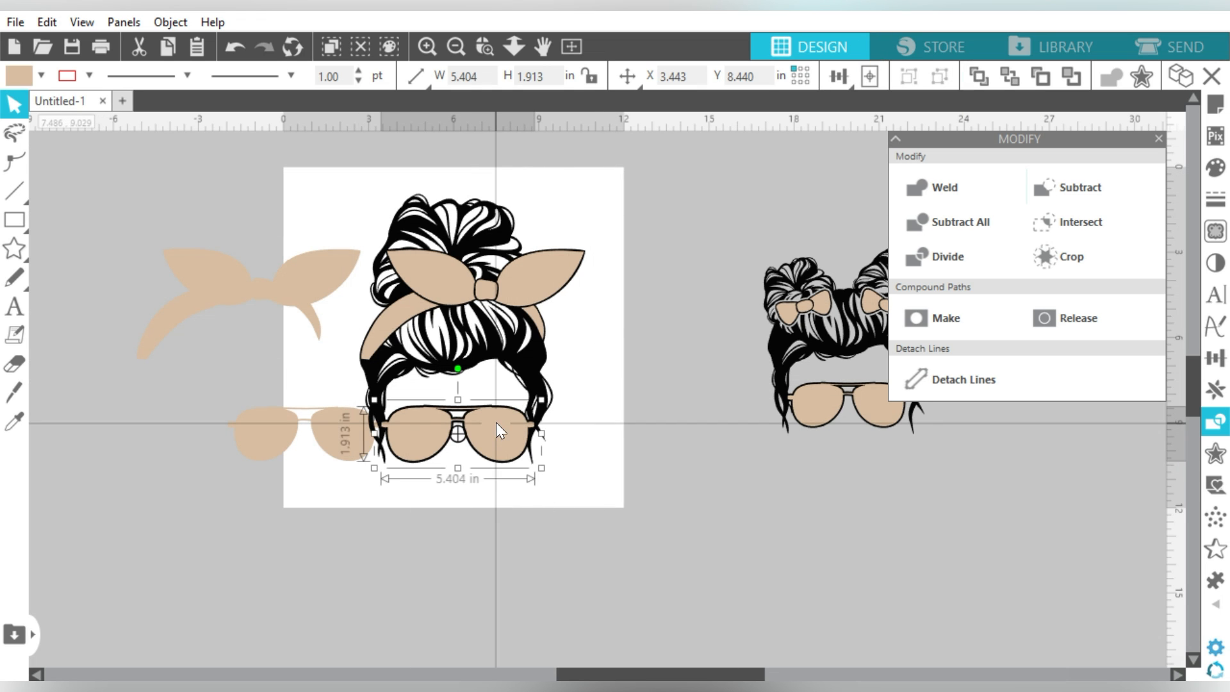
click(528, 278)
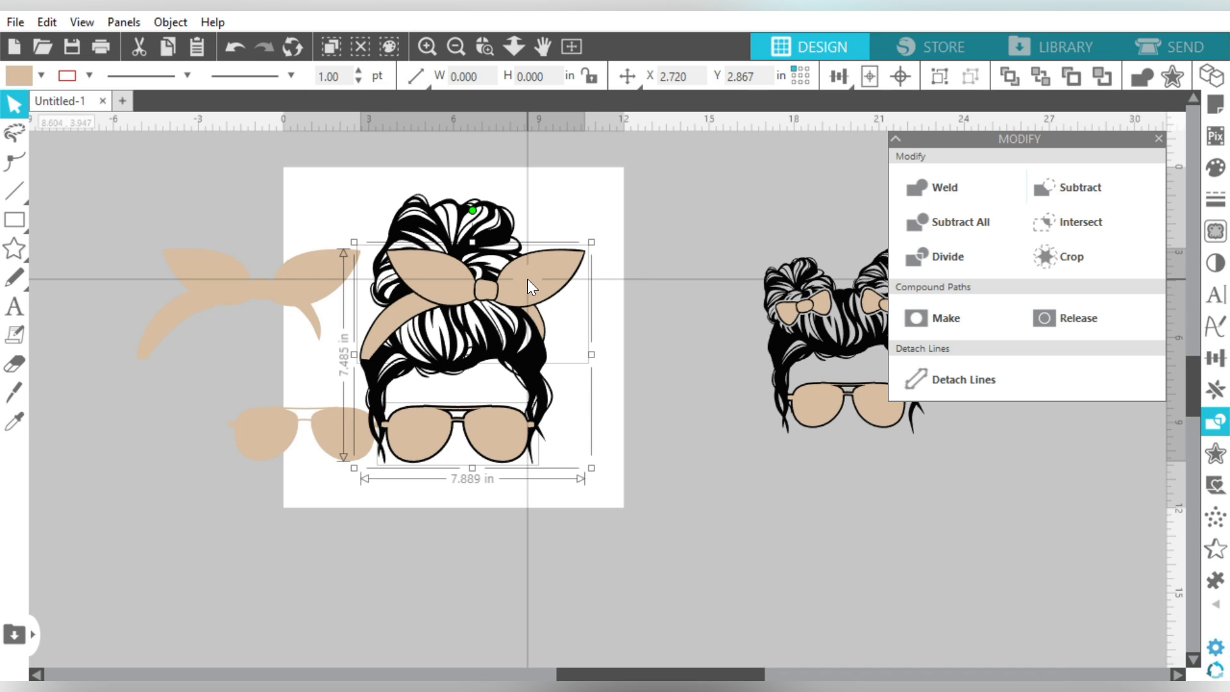
key(ctrl+g)
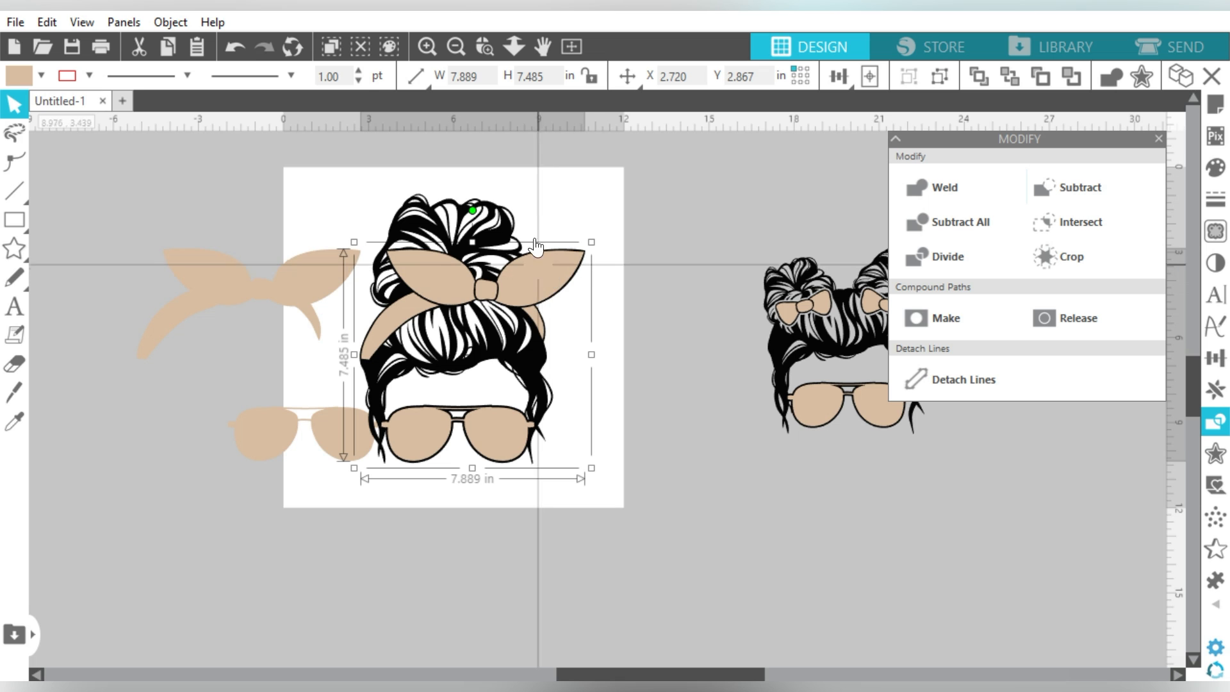
click(487, 227)
key(ctrl+z)
click(486, 221)
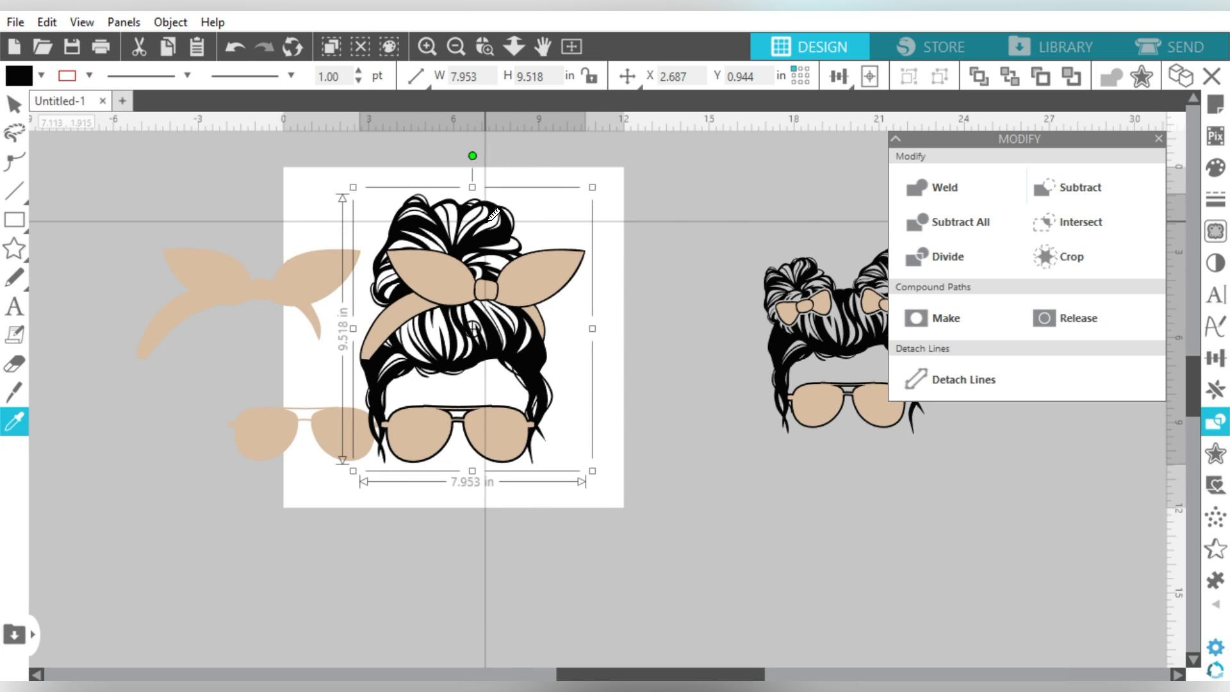
Step: Subtract the hair from the tan pieces, group them, and delete the spare bow and glasses
drag(486, 221, 711, 220)
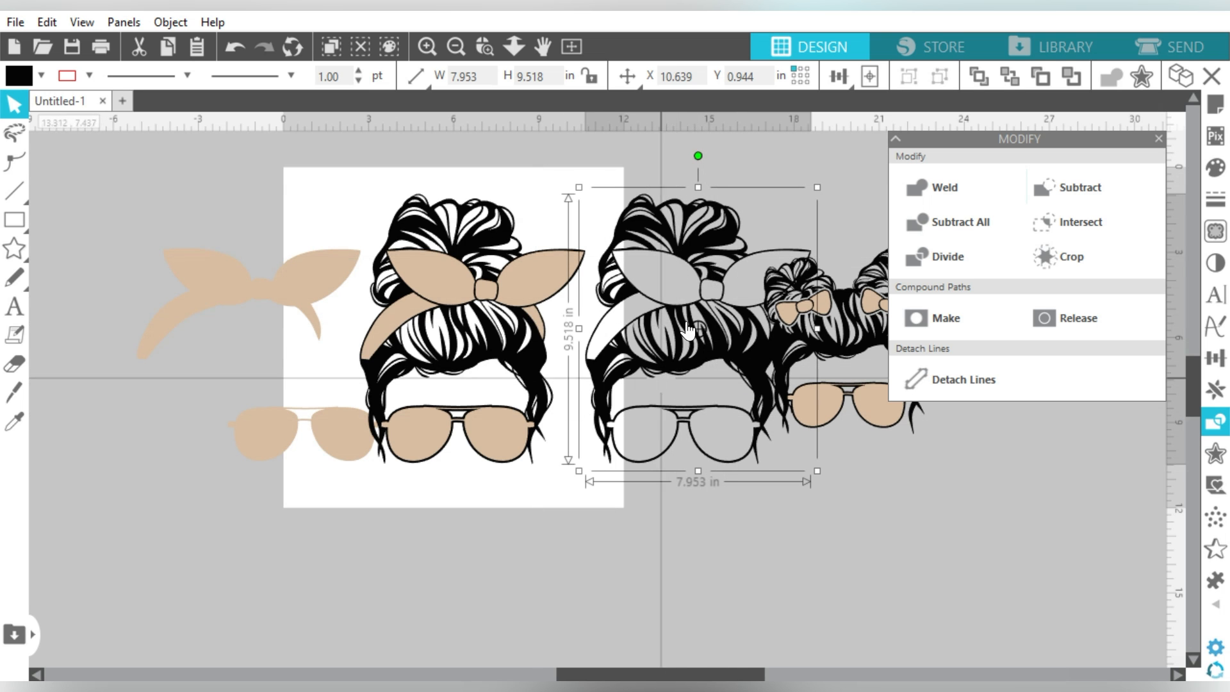
drag(526, 160, 453, 316)
click(1062, 184)
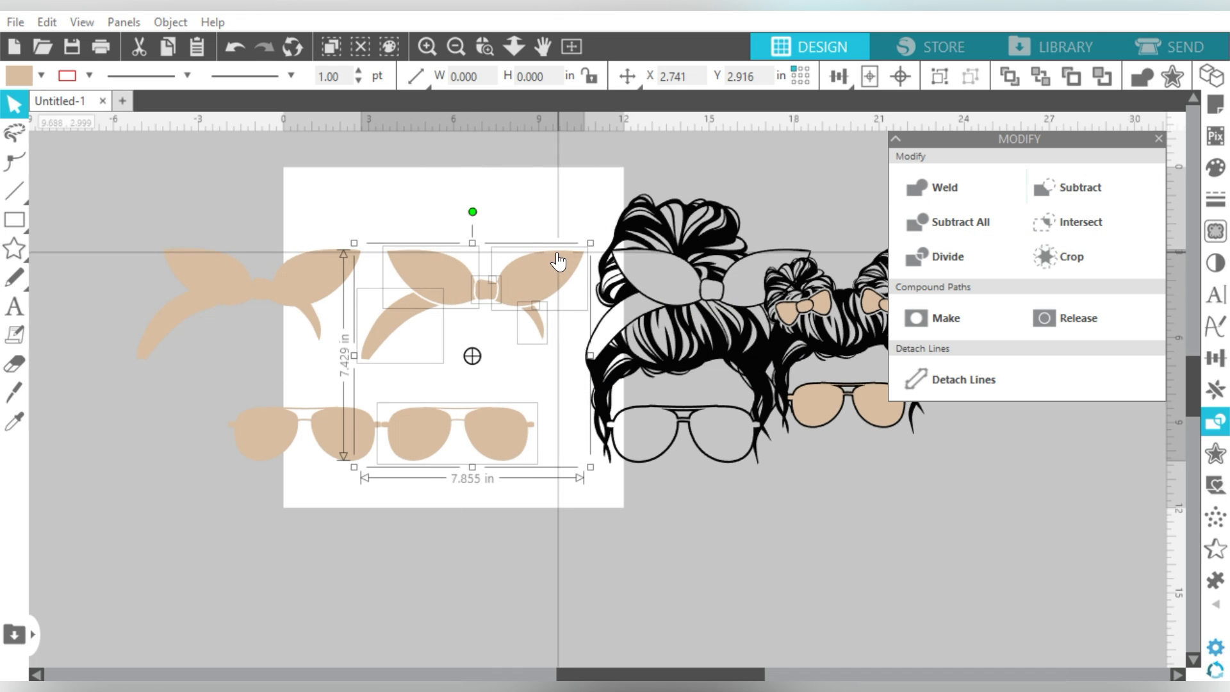
key(ctrl+g)
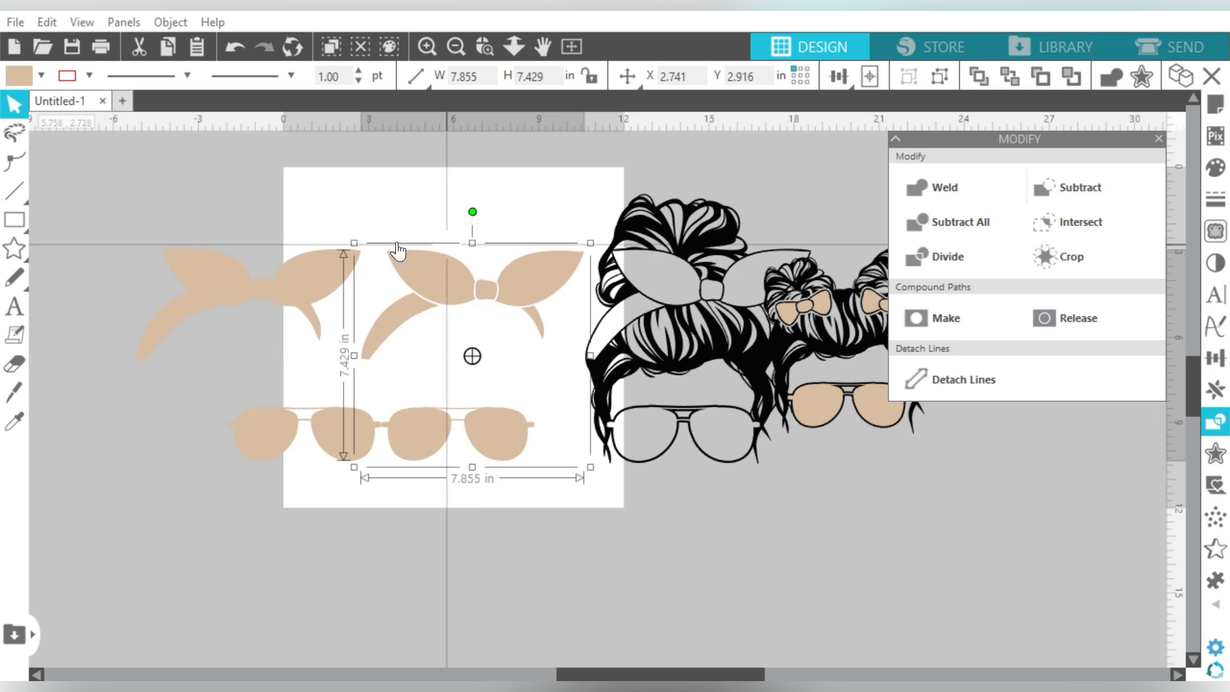
click(257, 454)
key(Delete)
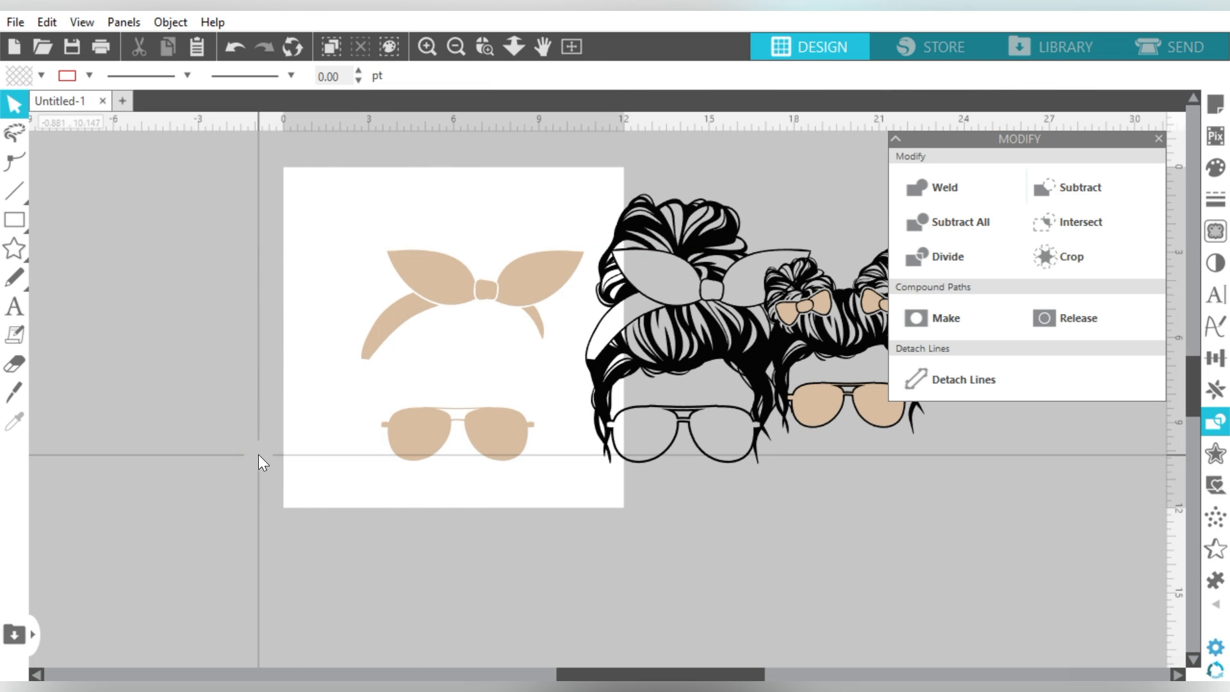
Step: Move the black messy-bun outline onto the page over the fills and delete the leftover grey copy
click(727, 332)
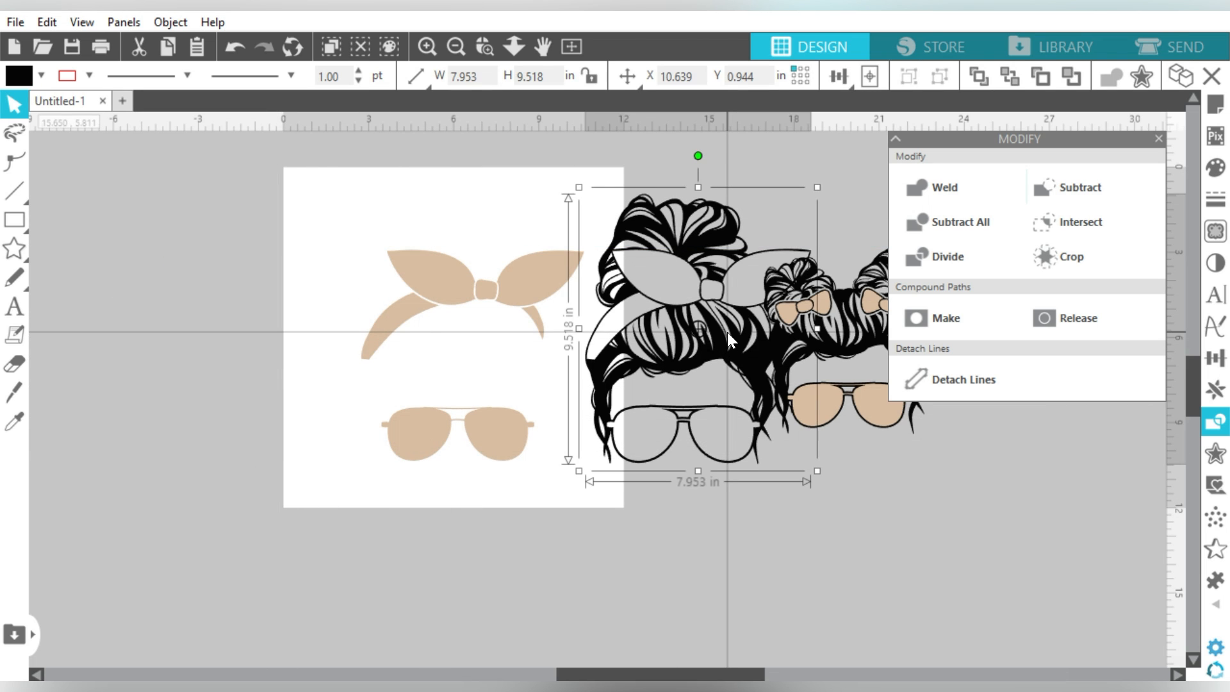
drag(728, 331, 520, 321)
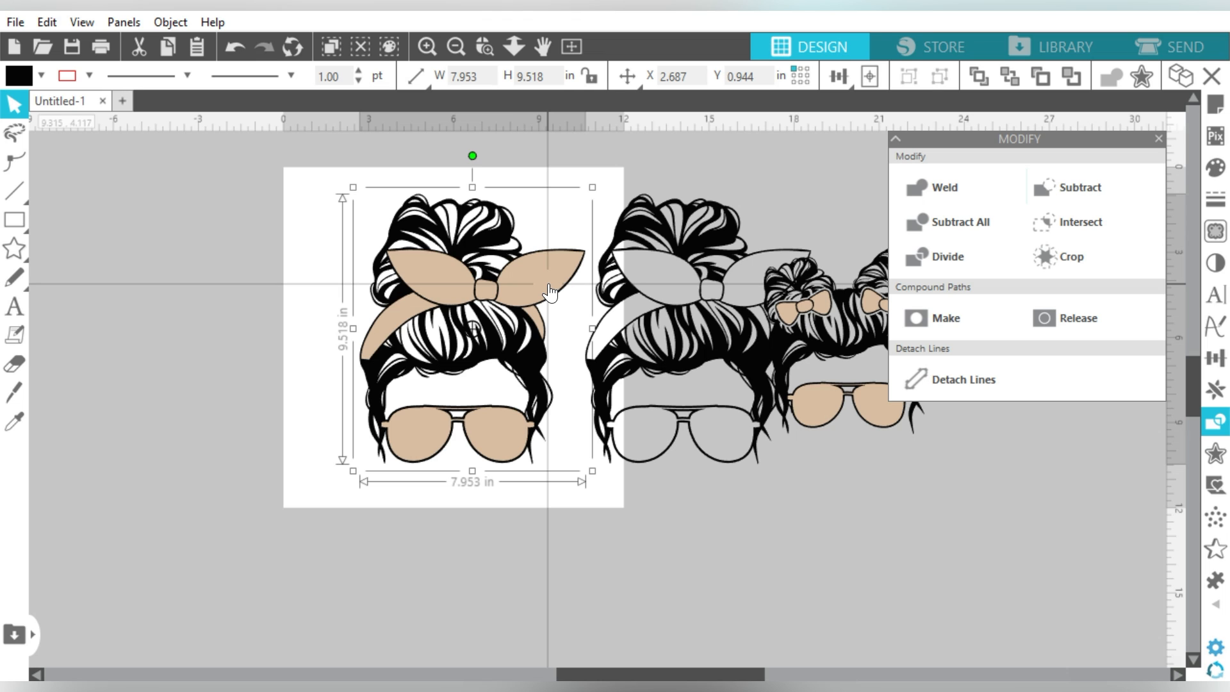
click(752, 363)
key(Delete)
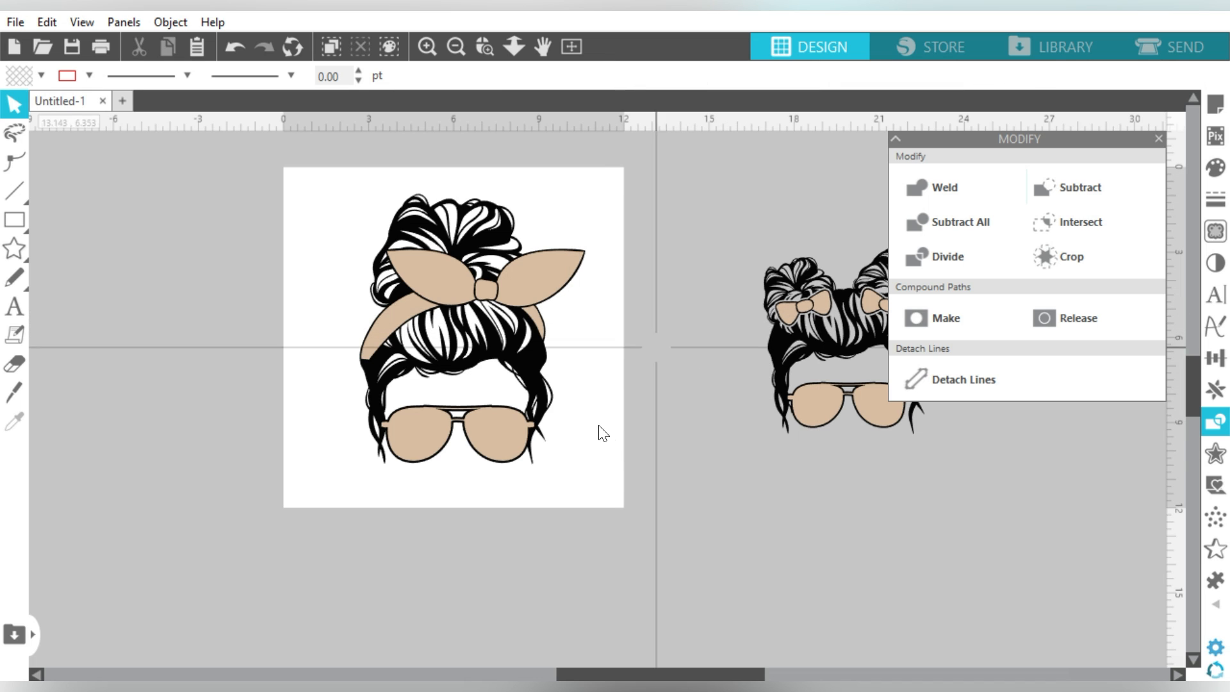
Step: Move the kid's two-bun design next to the page and zoom in on it
drag(657, 674, 712, 673)
drag(816, 257, 541, 451)
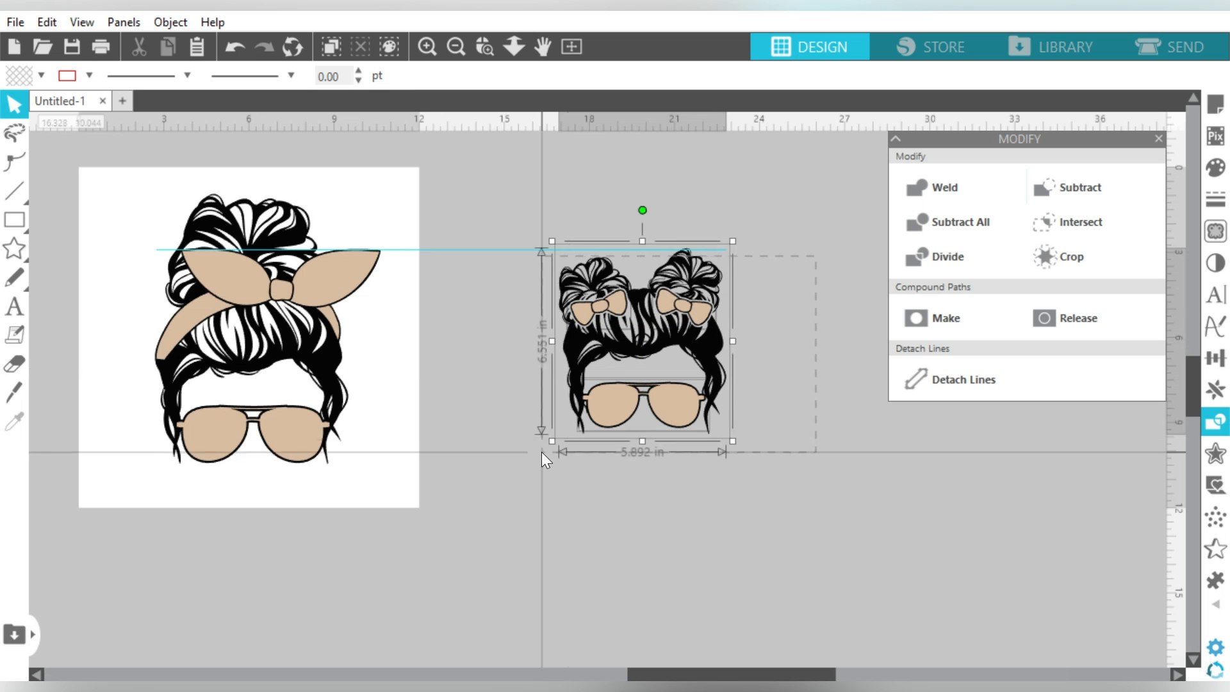
drag(663, 295, 535, 316)
click(649, 314)
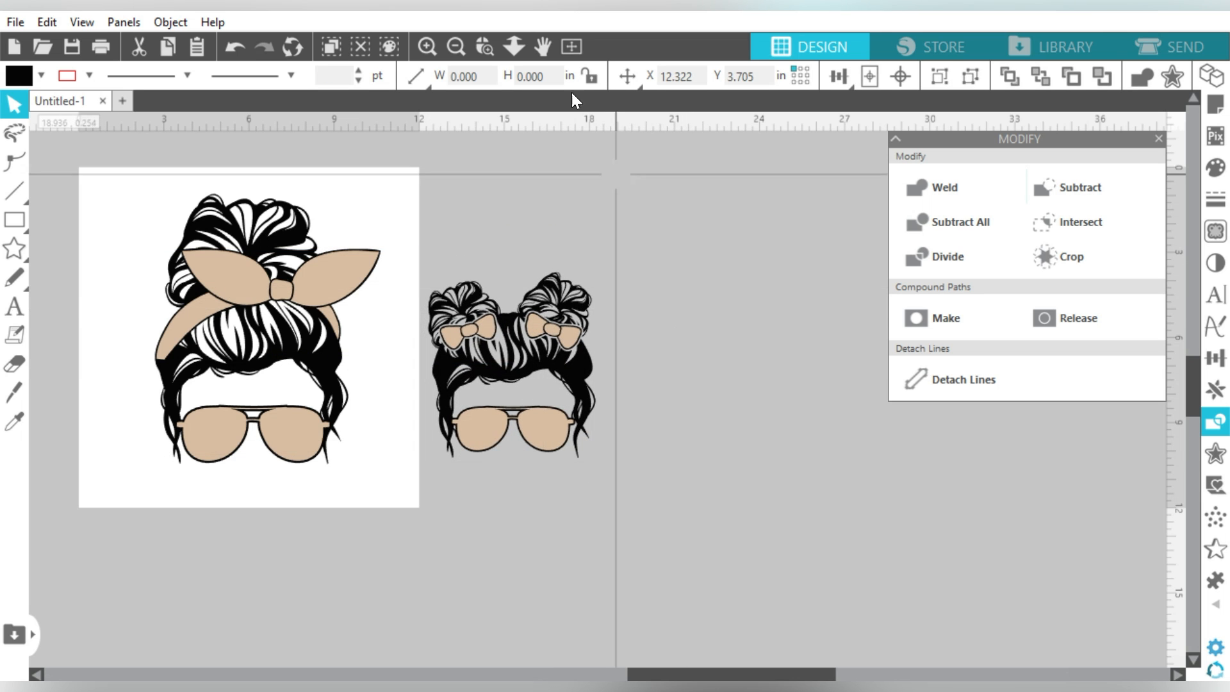
drag(417, 267, 605, 472)
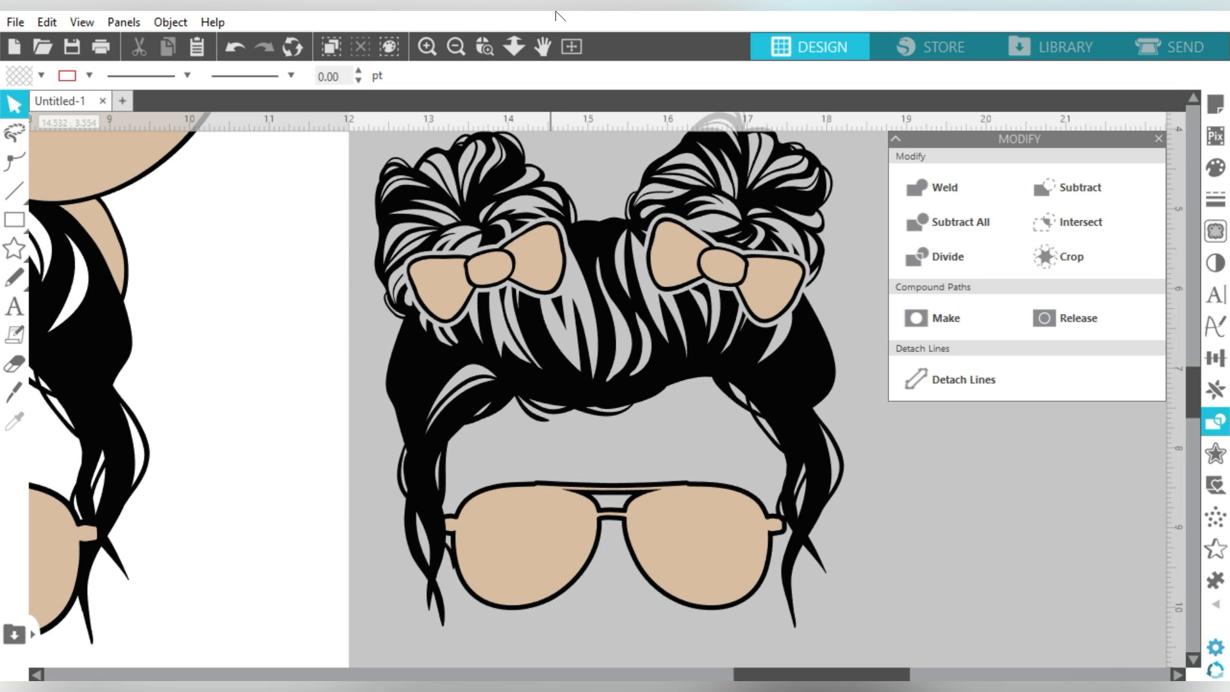
Step: Try pulling out the right bow's tan fill, then undo the move
drag(667, 267, 802, 317)
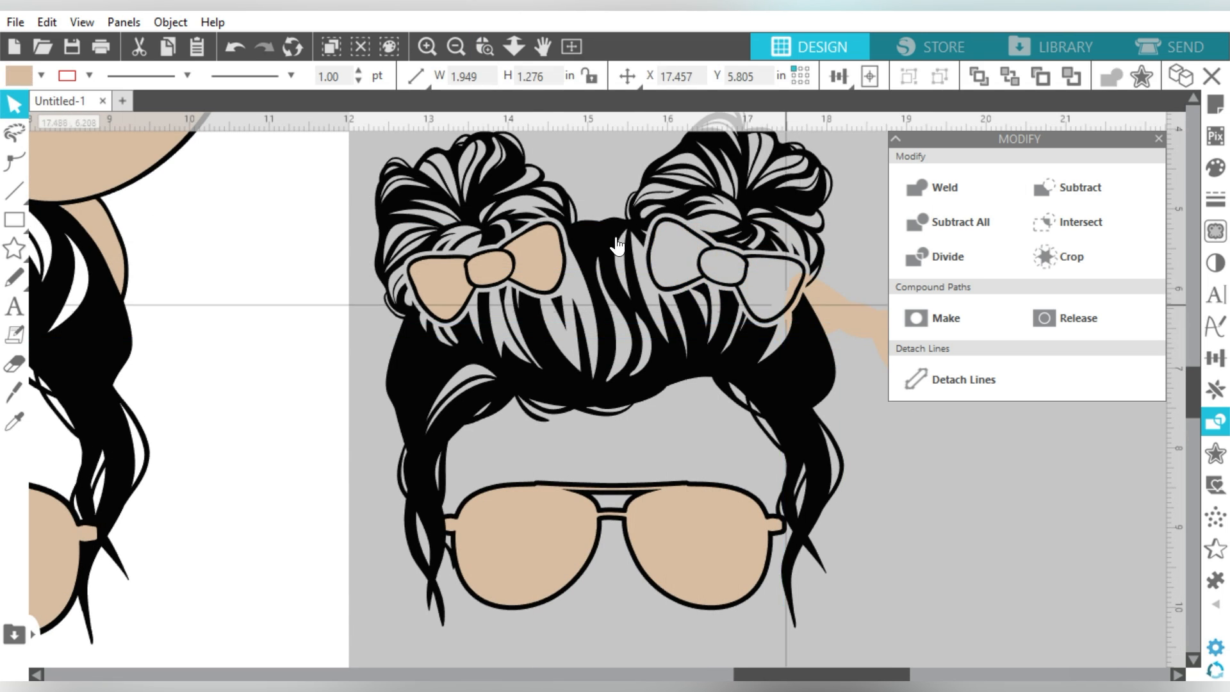
click(693, 250)
key(ctrl+z)
key(i)
key(ctrl+z)
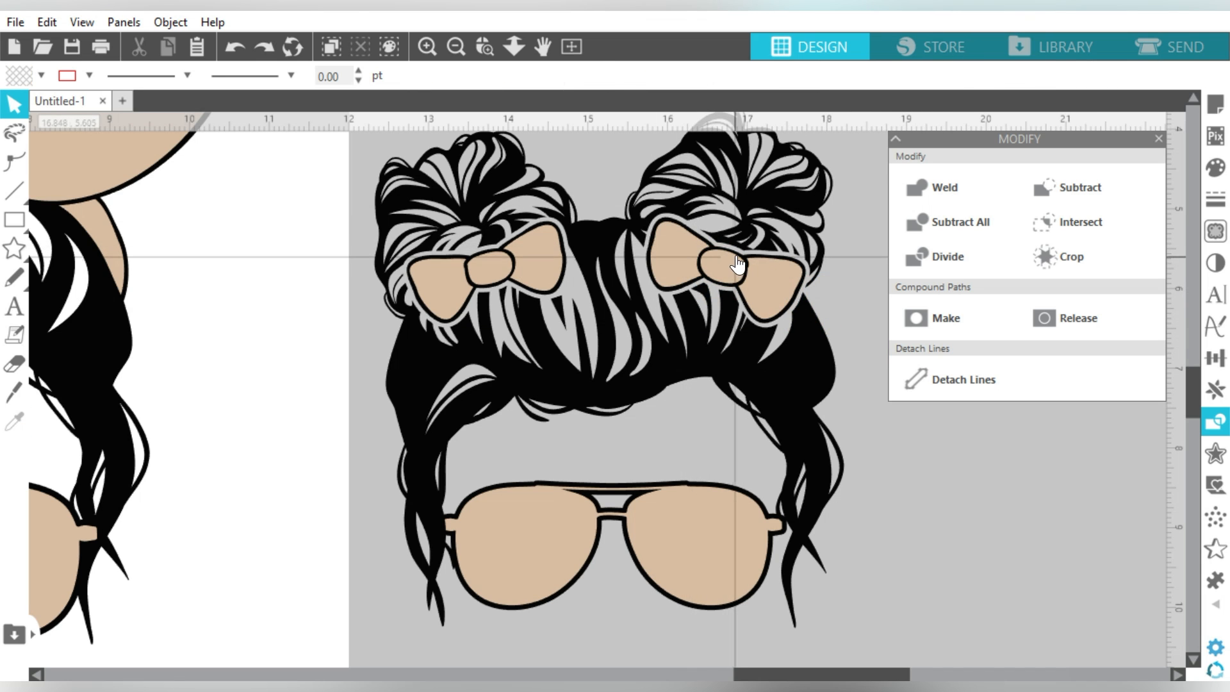
Step: Shift the kid's black hair outline aside from the tan bow and lens fills
click(702, 180)
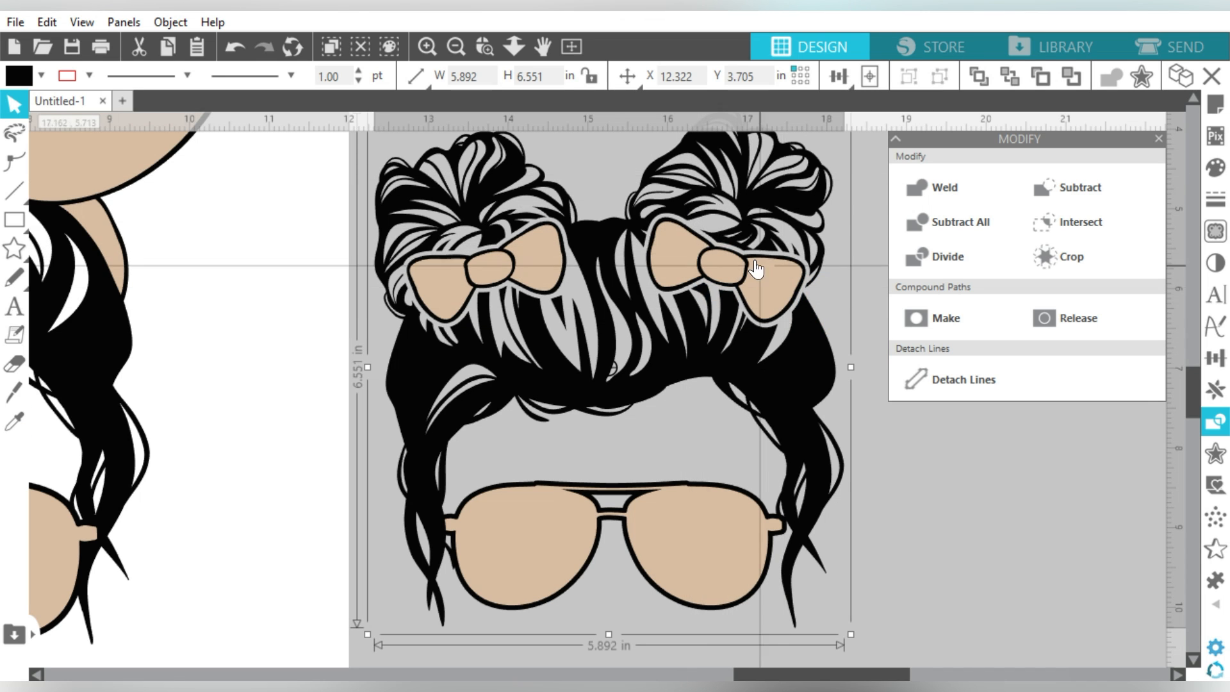
drag(730, 195, 615, 213)
key(ctrl+z)
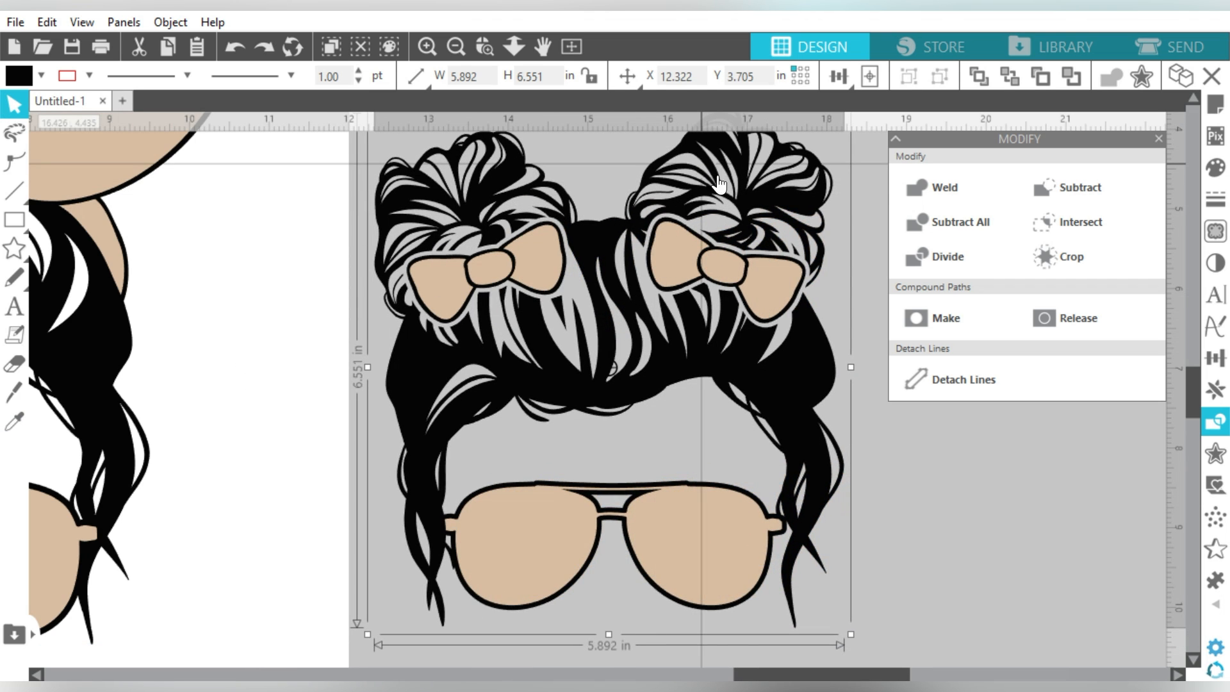
shift+click(744, 258)
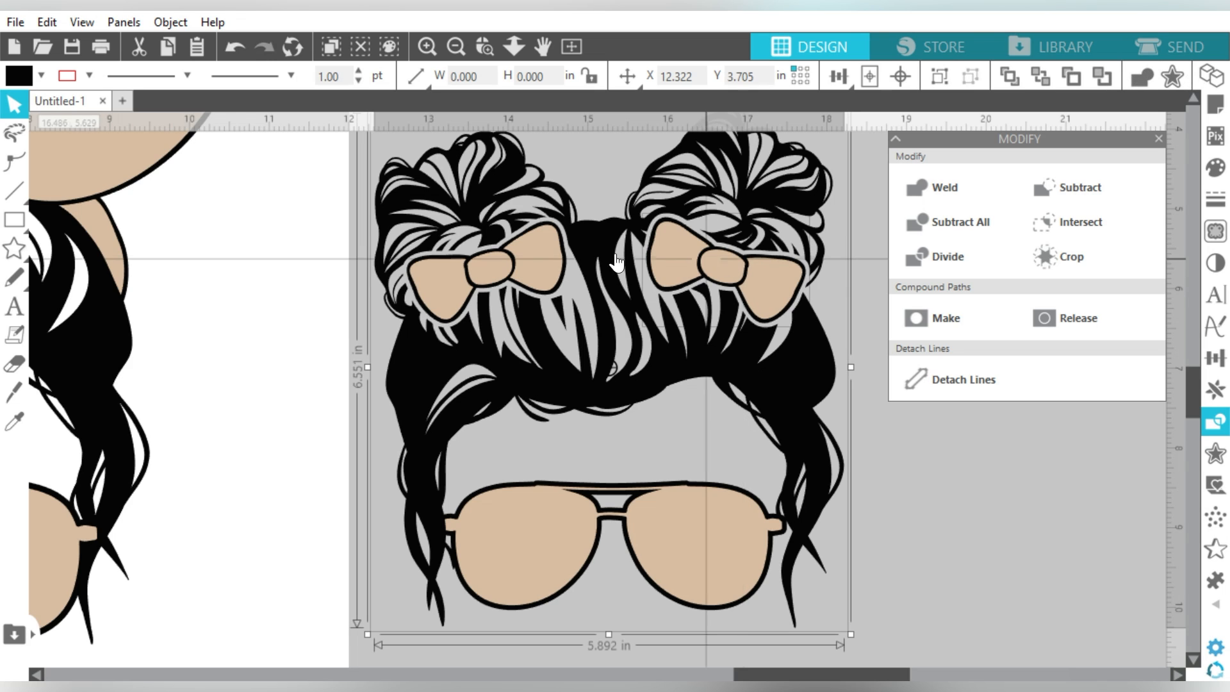
shift+click(495, 250)
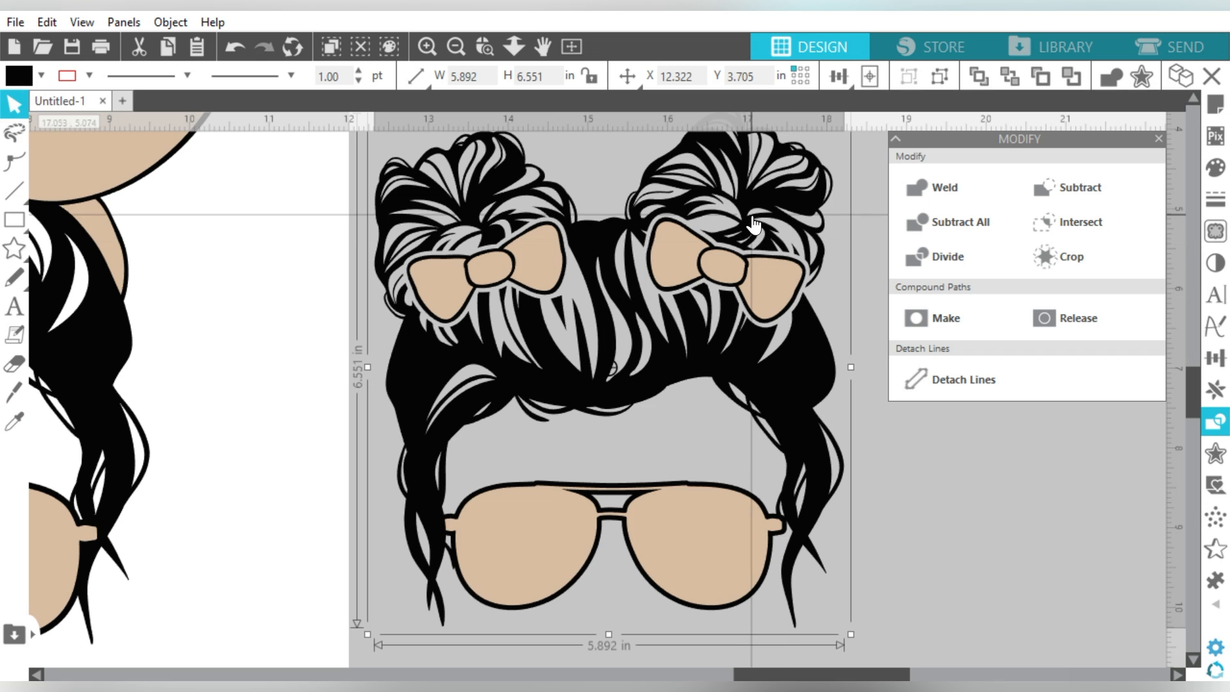
drag(740, 190, 568, 210)
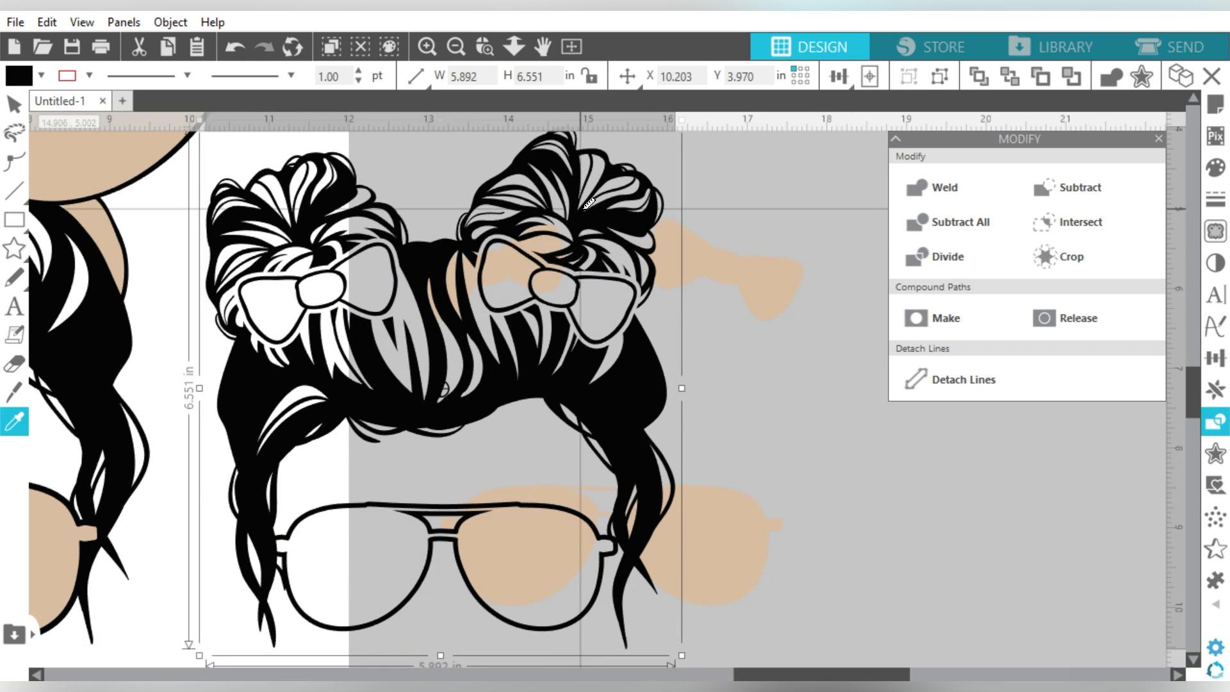
Step: Undo the hair move and send the kid's tan bows and lenses behind the hair
key(ctrl+z)
click(676, 264)
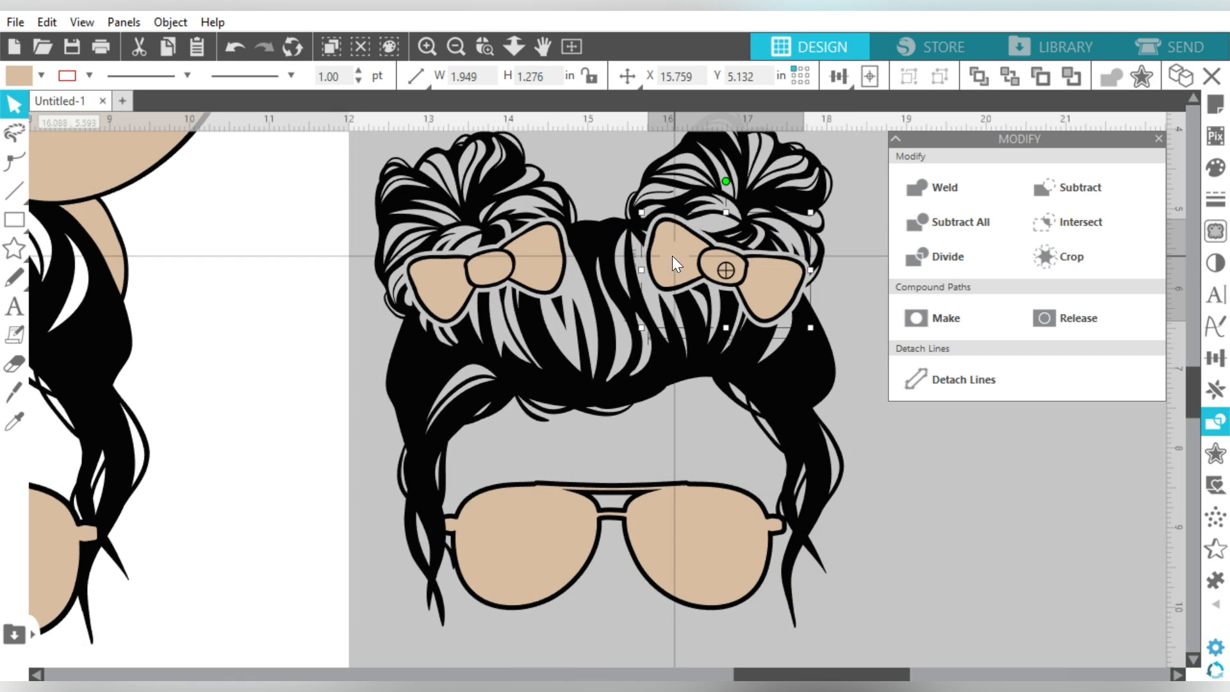
shift+click(535, 275)
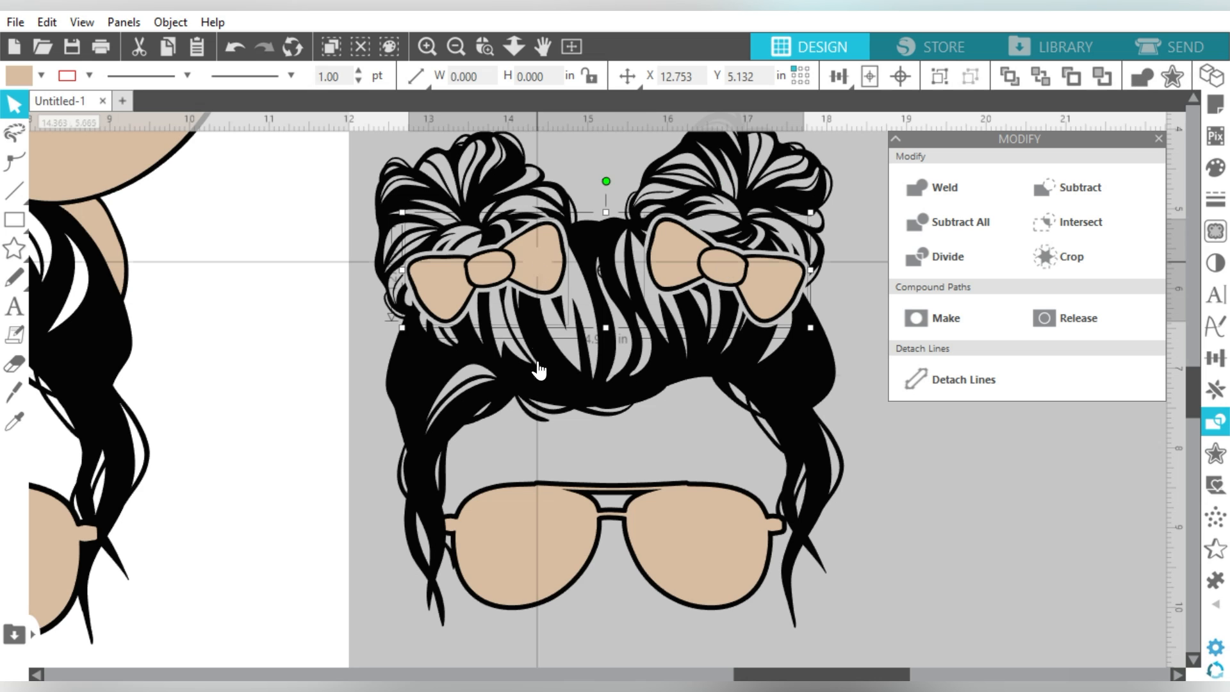
shift+click(544, 526)
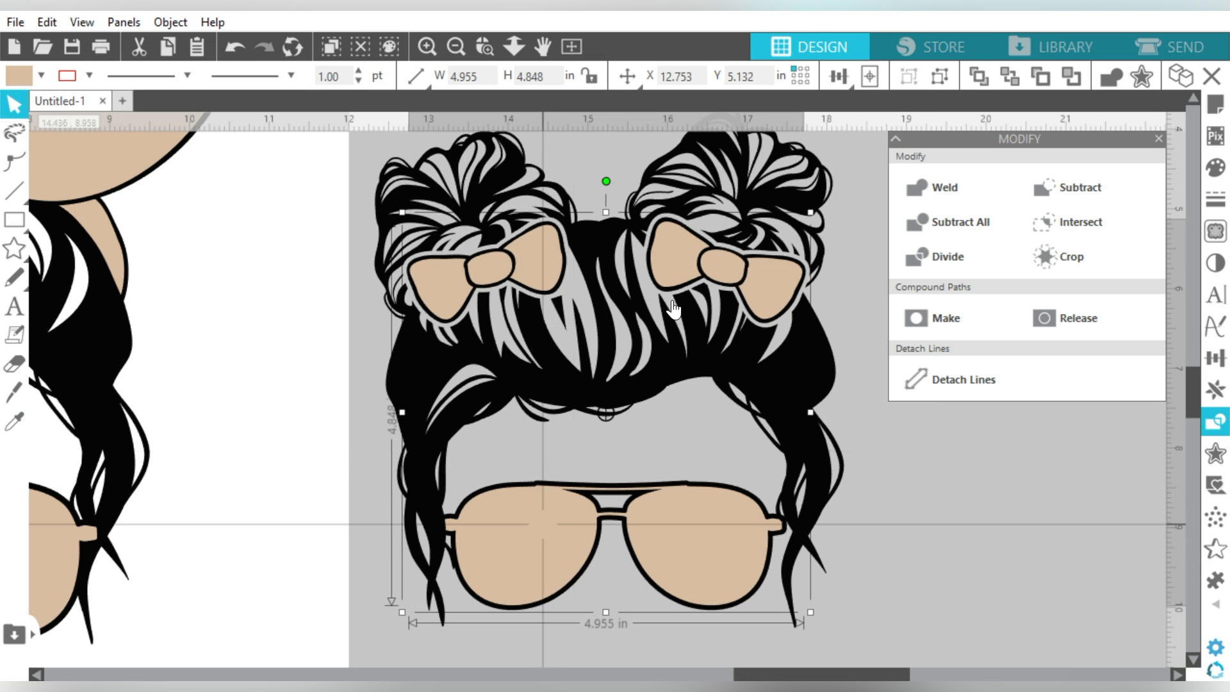
click(979, 74)
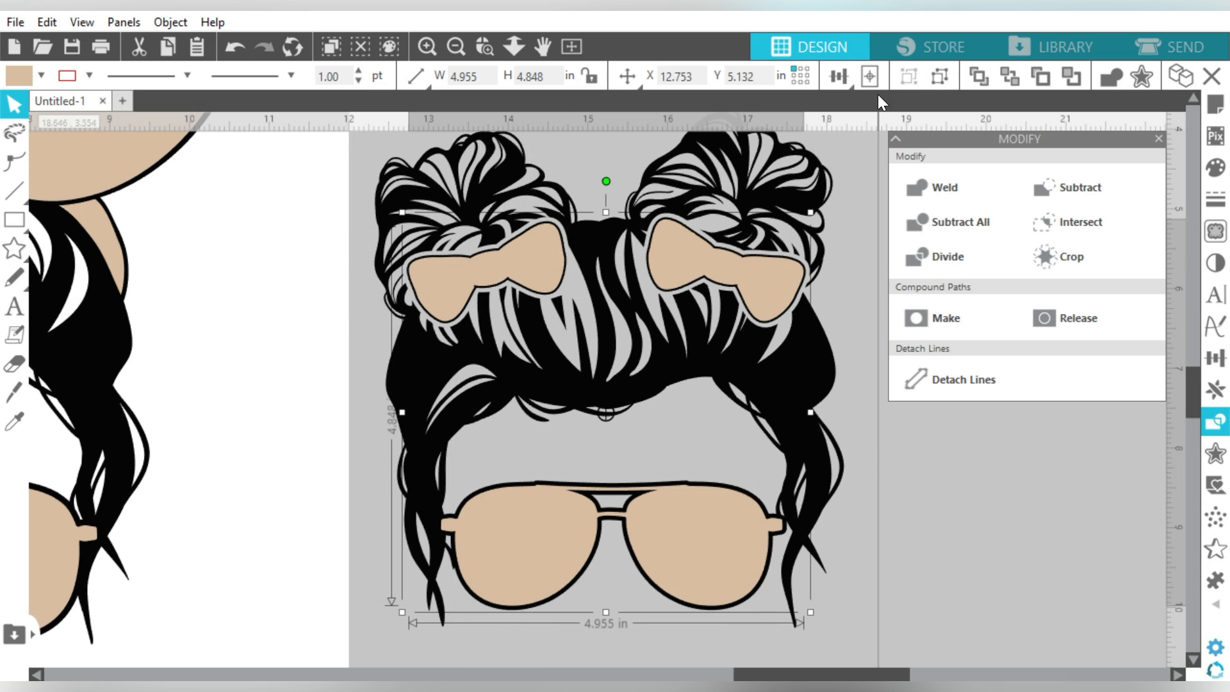
click(1007, 74)
Step: Duplicate the kid's black hair artwork
click(780, 185)
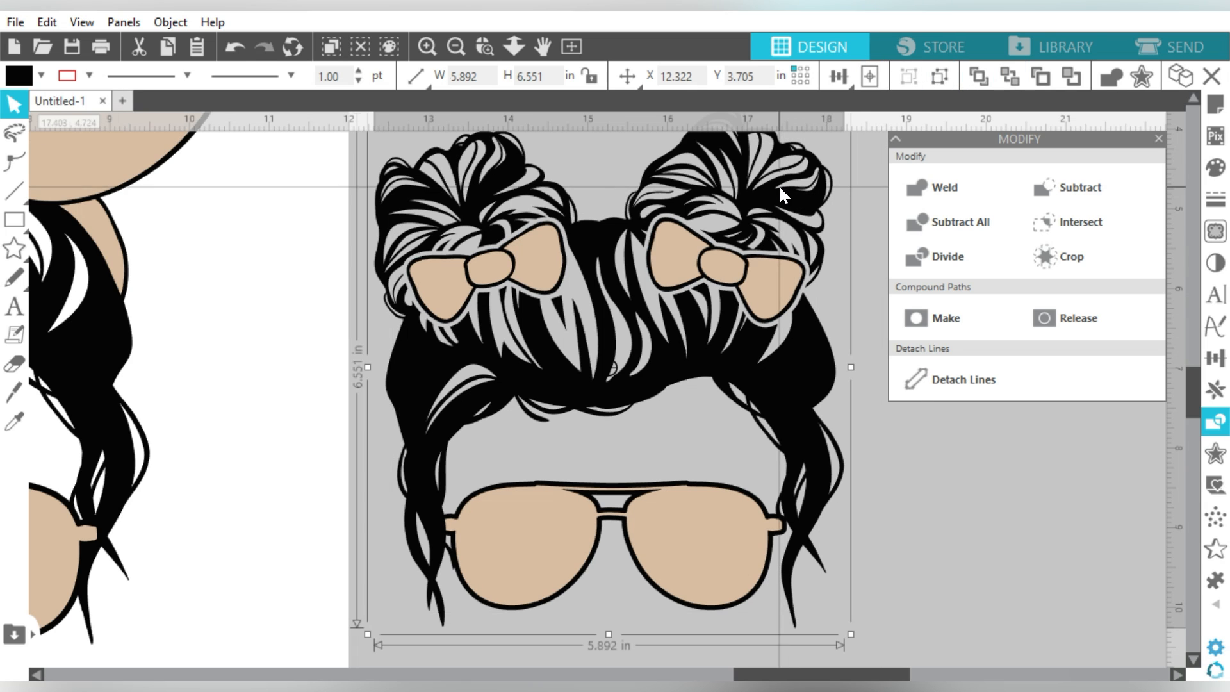
key(ctrl+d)
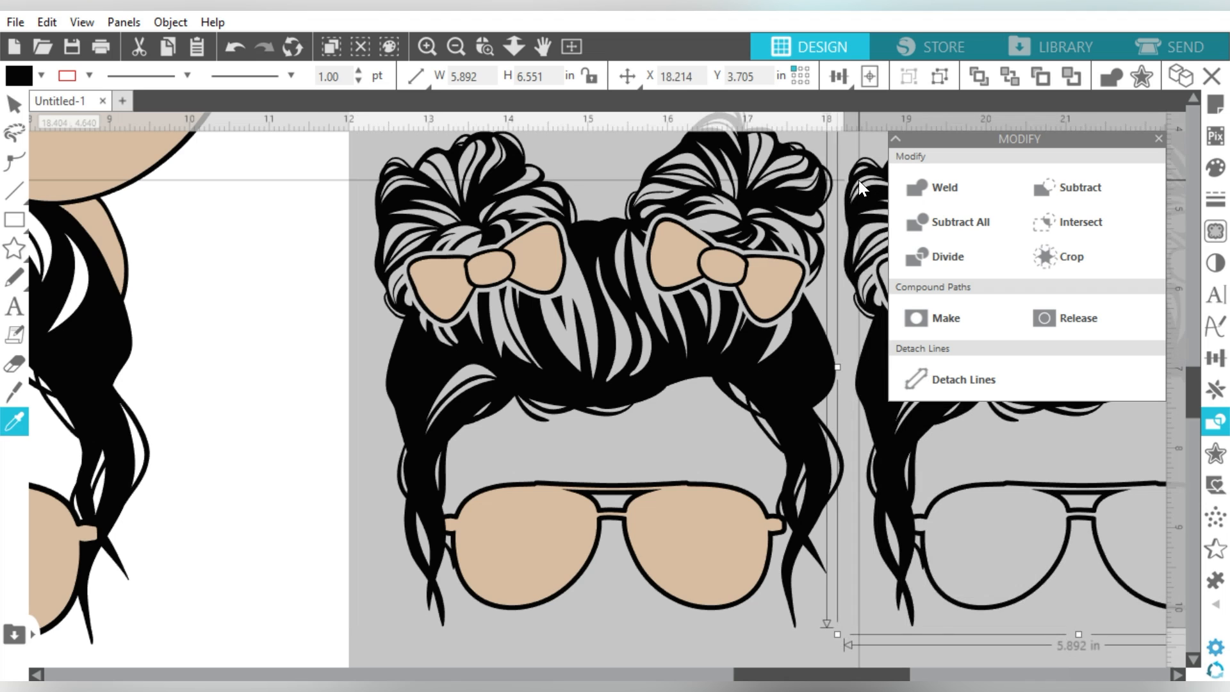
click(1160, 138)
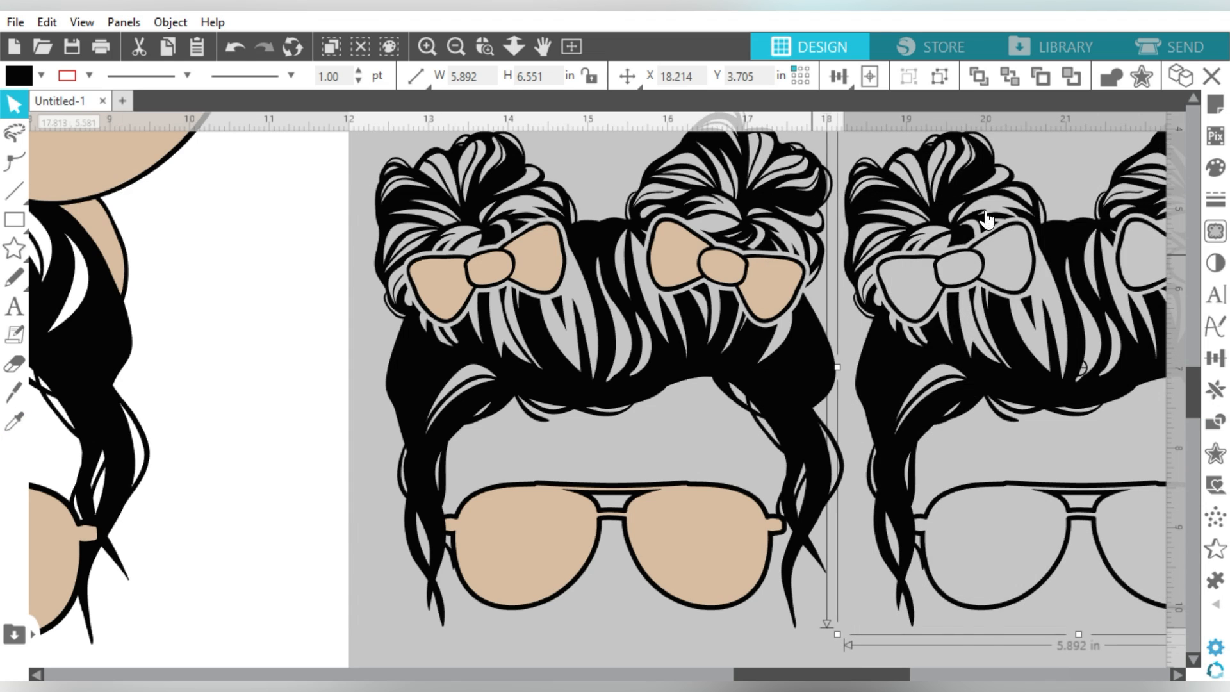
Step: Subtract the hair from the original set and group the remaining tan bows and lenses
click(624, 363)
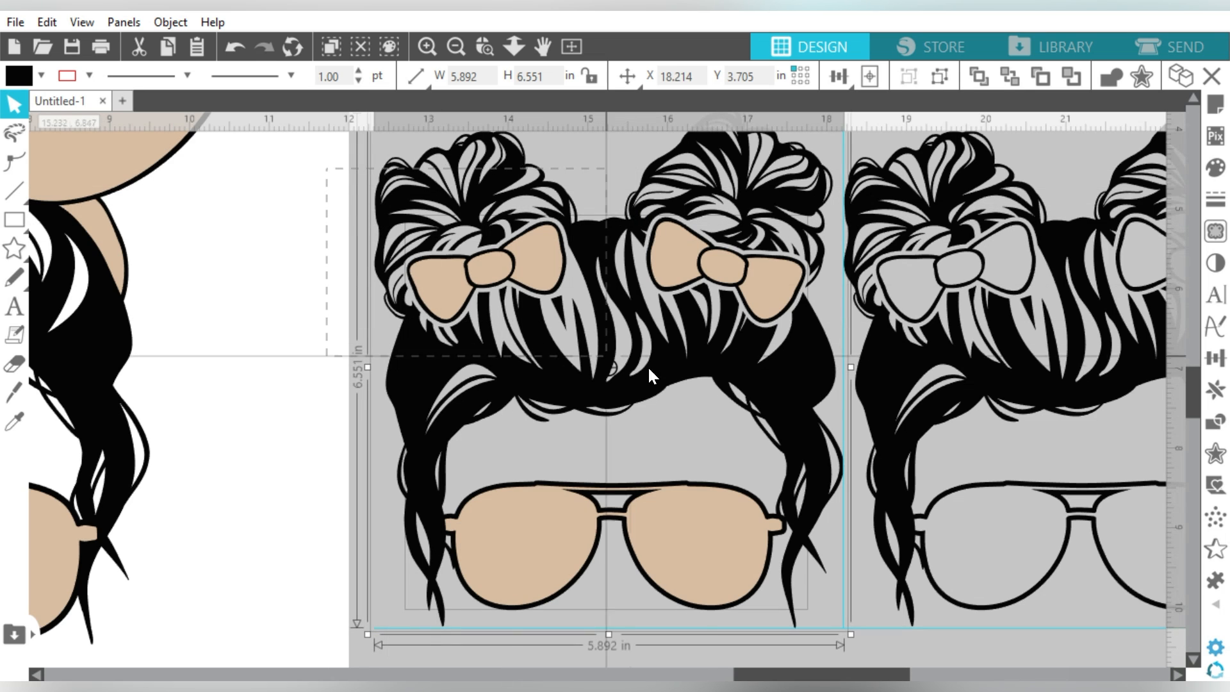
click(1207, 416)
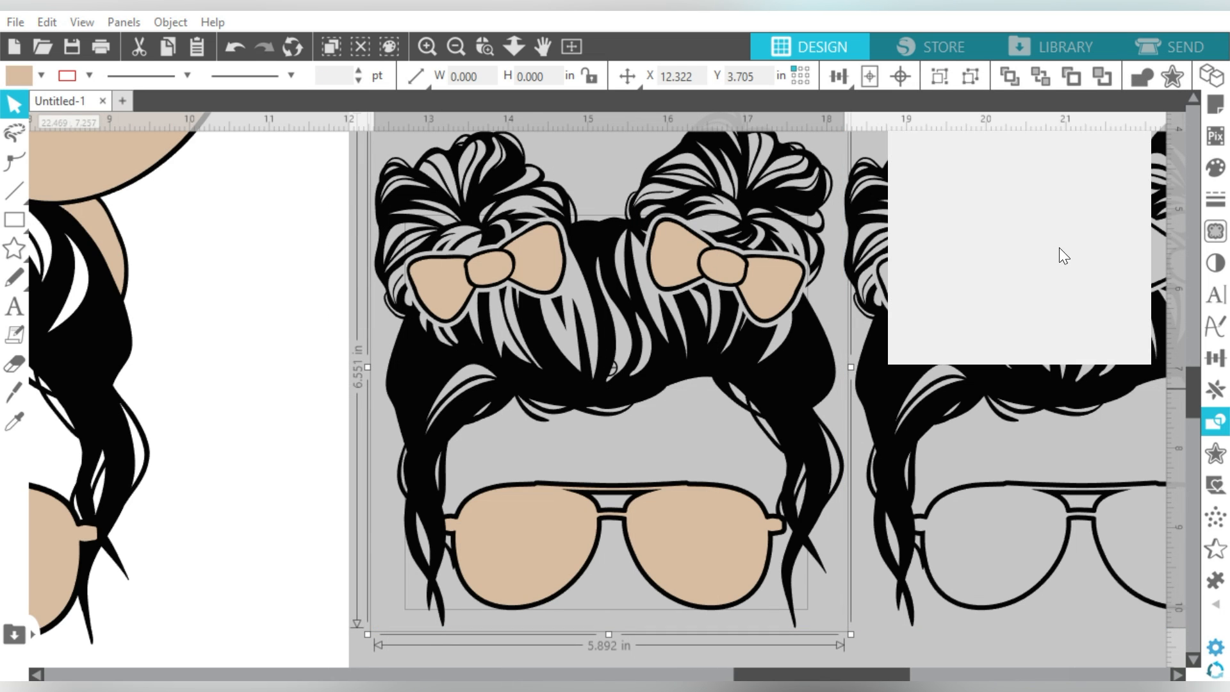
click(1063, 186)
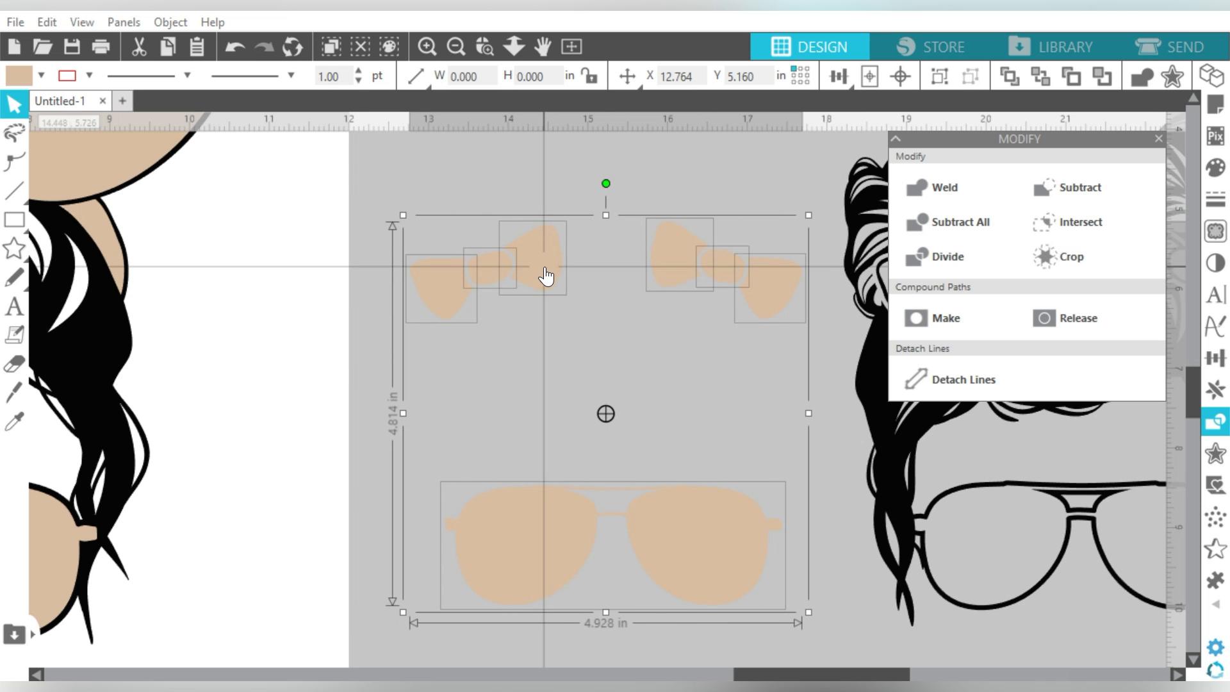
key(ctrl+g)
click(855, 206)
click(856, 208)
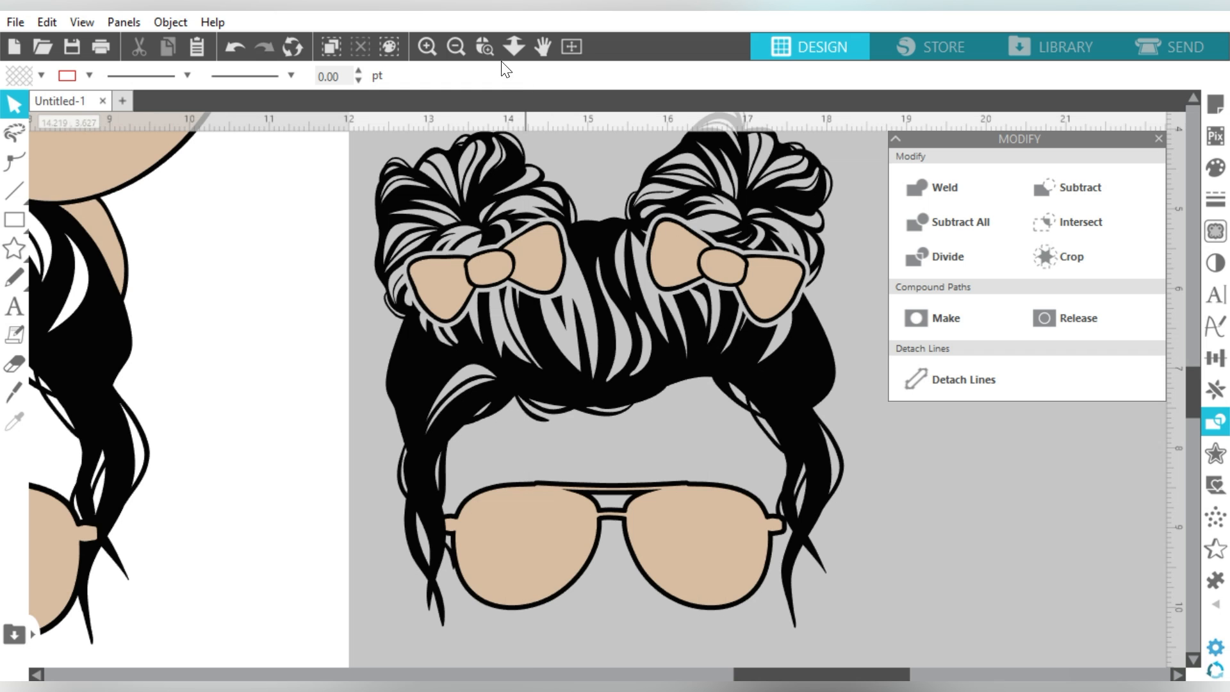
click(464, 45)
click(464, 45)
Step: Zoom out to the whole layout and close the Modify panel, leaving both messy-bun designs visible
click(463, 45)
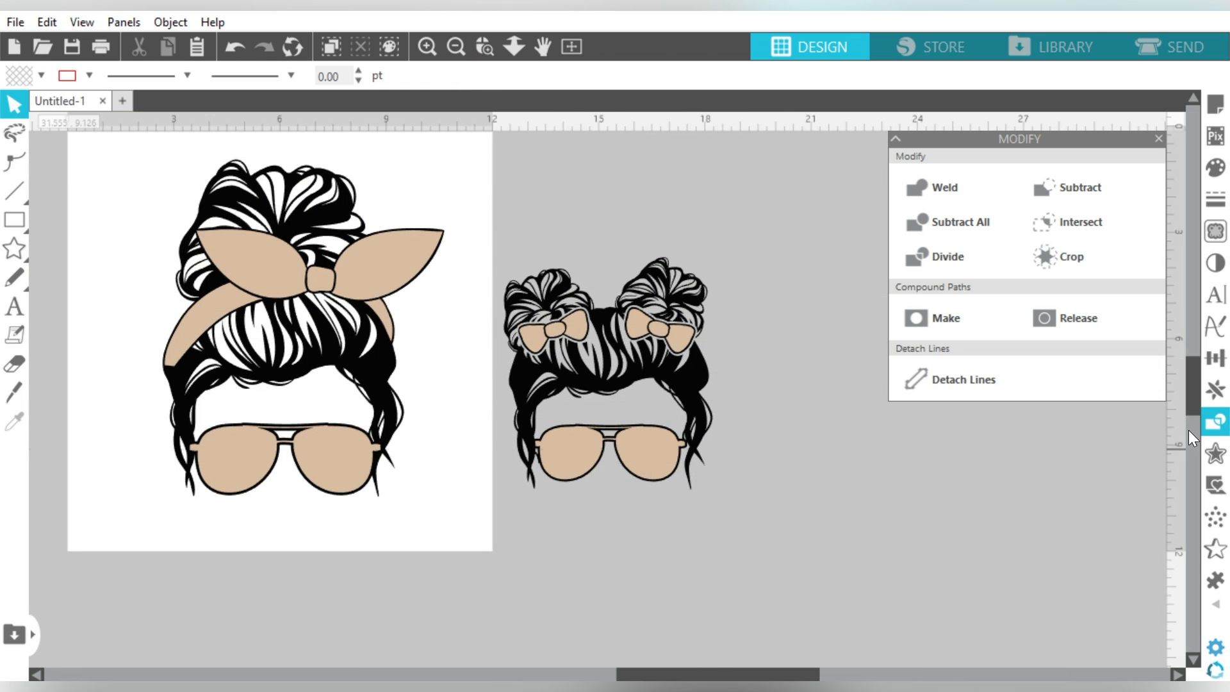
scroll(1197, 393, up, 2)
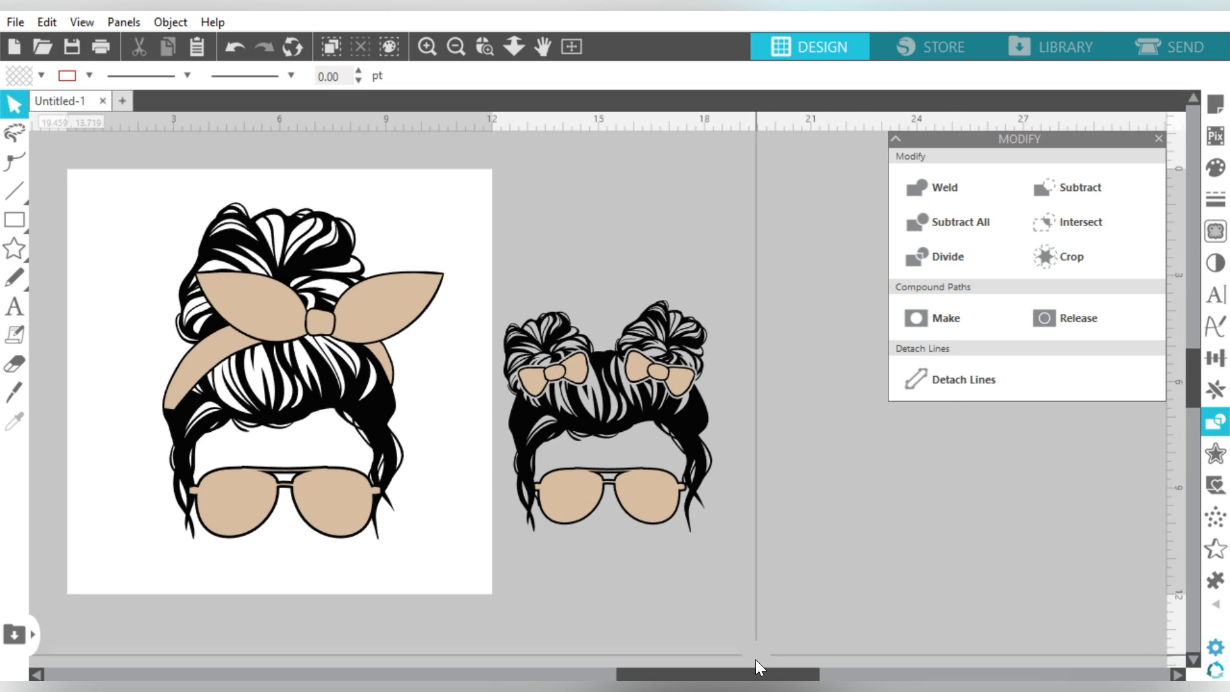
drag(751, 670, 706, 668)
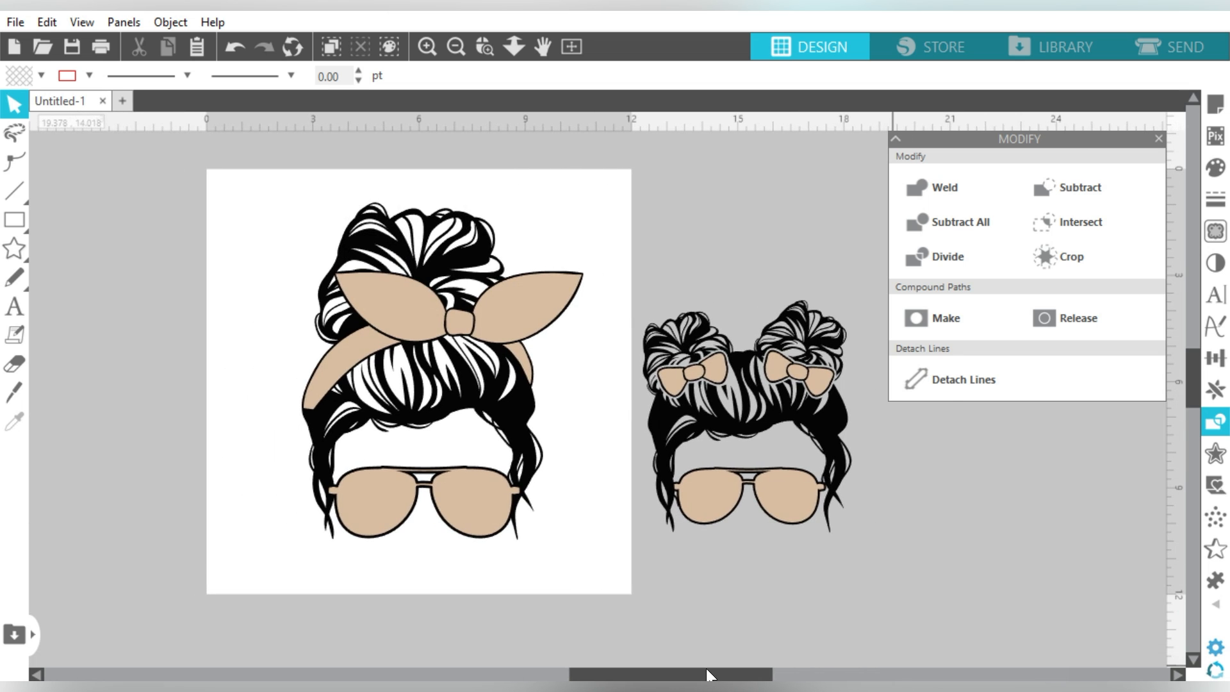
click(1159, 139)
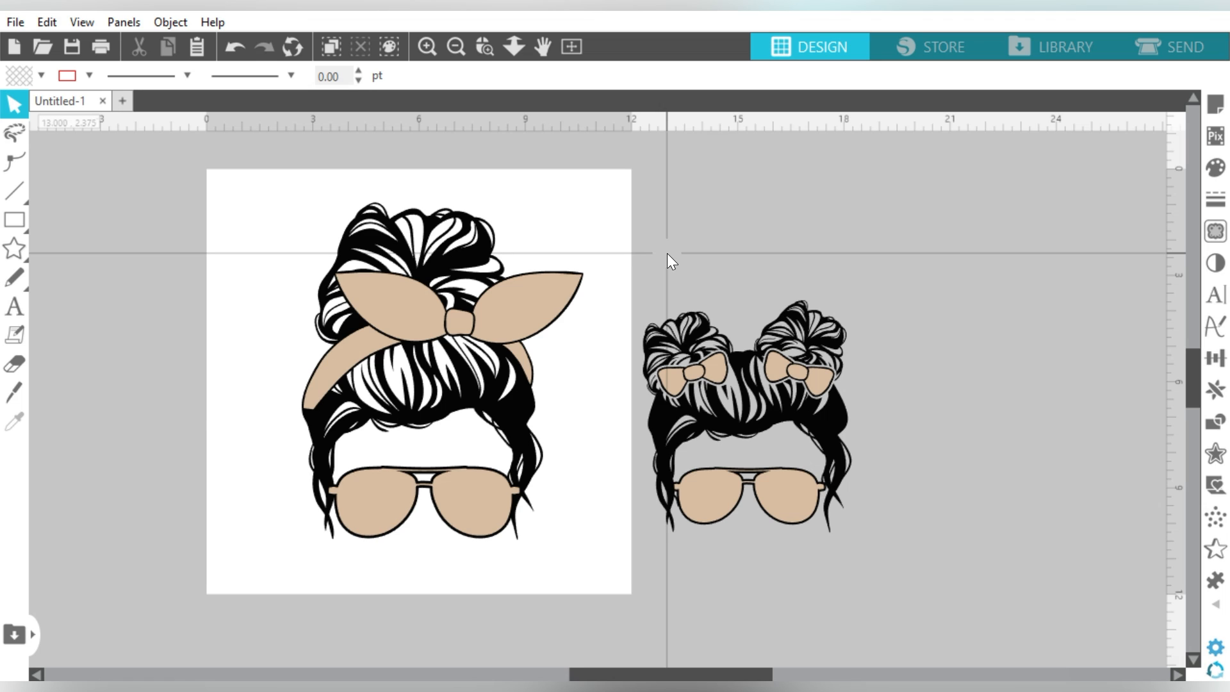
Step: Drag the Stars Paper 1 image from File Explorer onto the Silhouette canvas
click(537, 306)
click(732, 252)
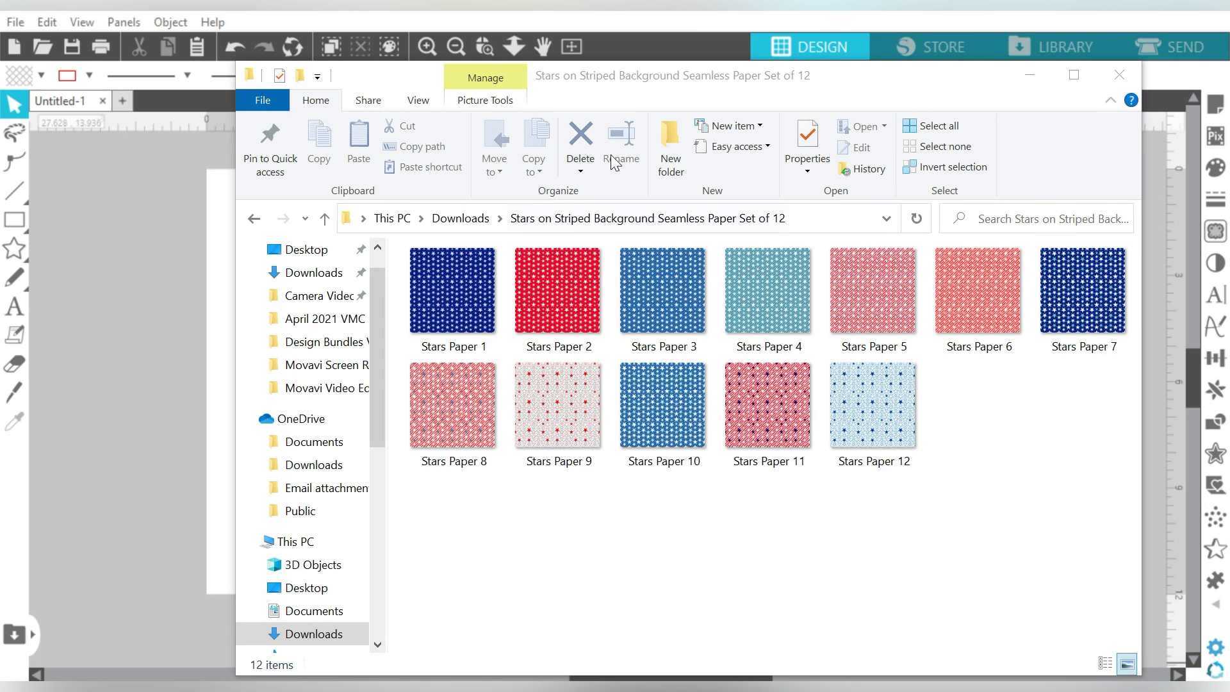
drag(559, 83, 802, 54)
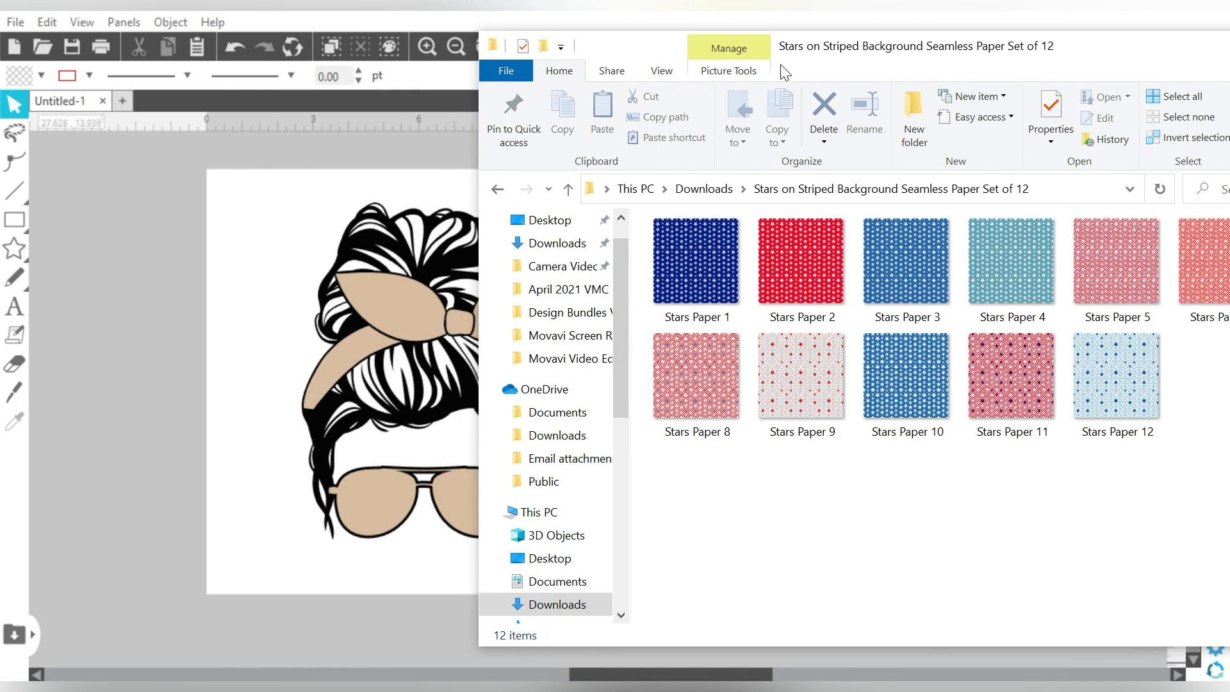
mouse_move(728, 266)
mouse_down()
mouse_move(413, 260)
mouse_move(202, 290)
mouse_up()
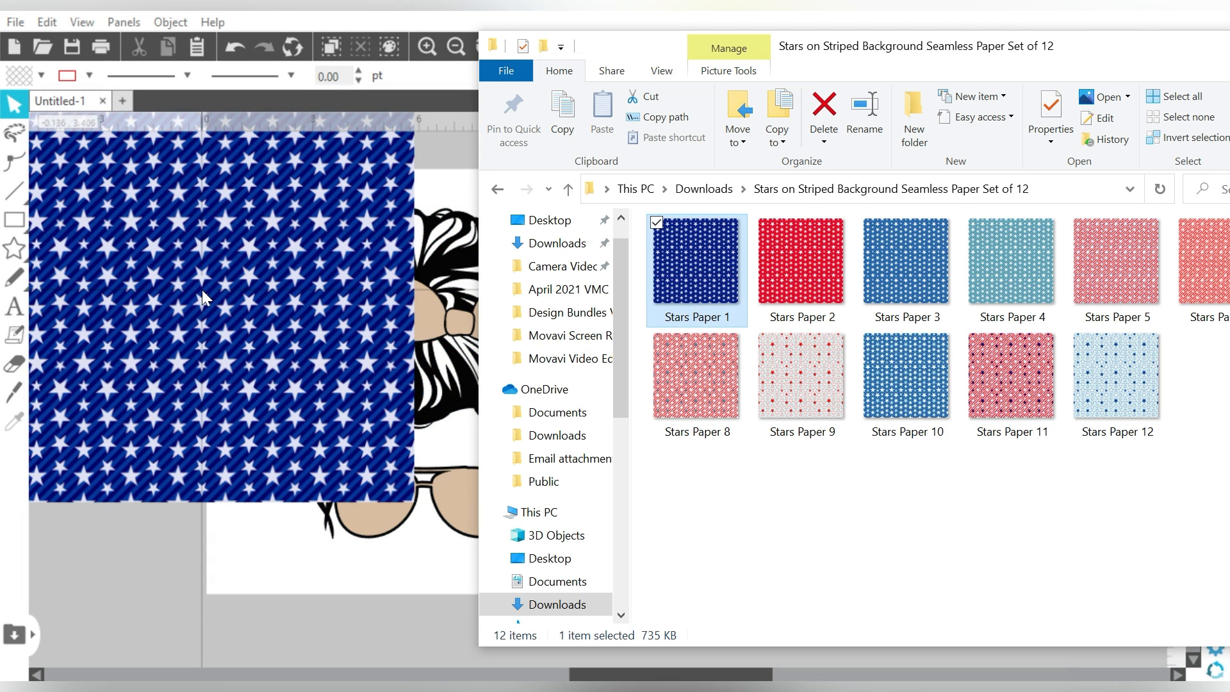
Step: Close File Explorer, place the 12 in star paper over the page, and duplicate it
drag(1126, 47, 872, 87)
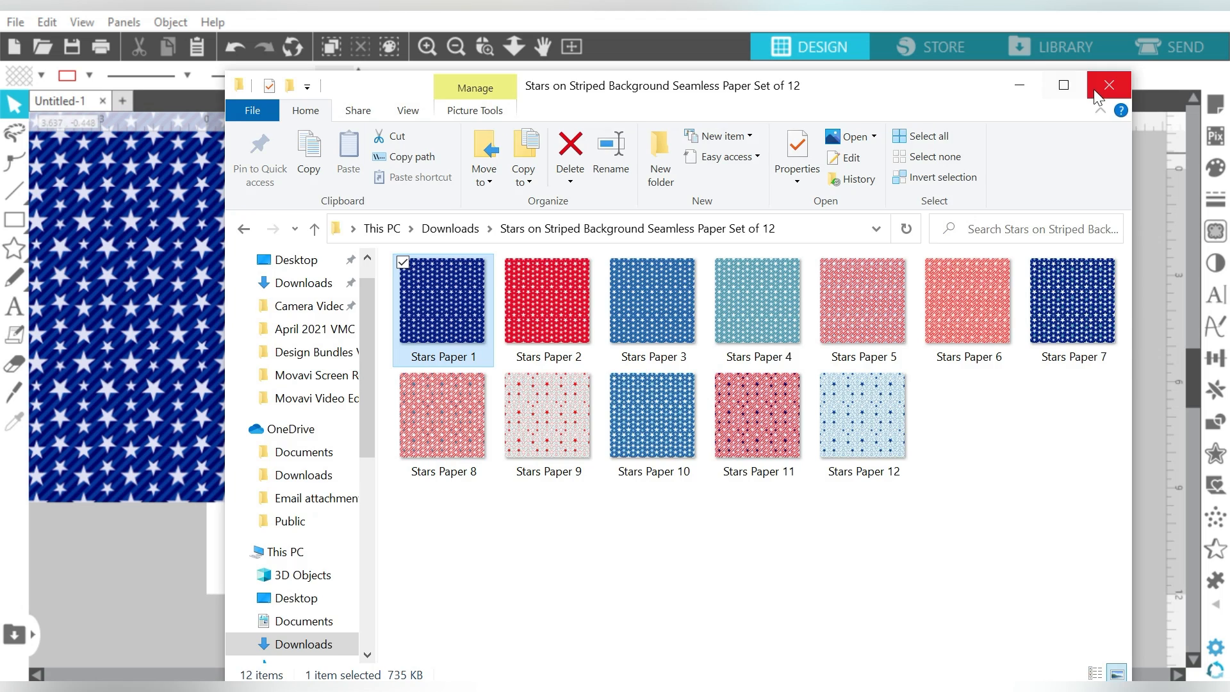
click(1098, 96)
drag(268, 234, 563, 264)
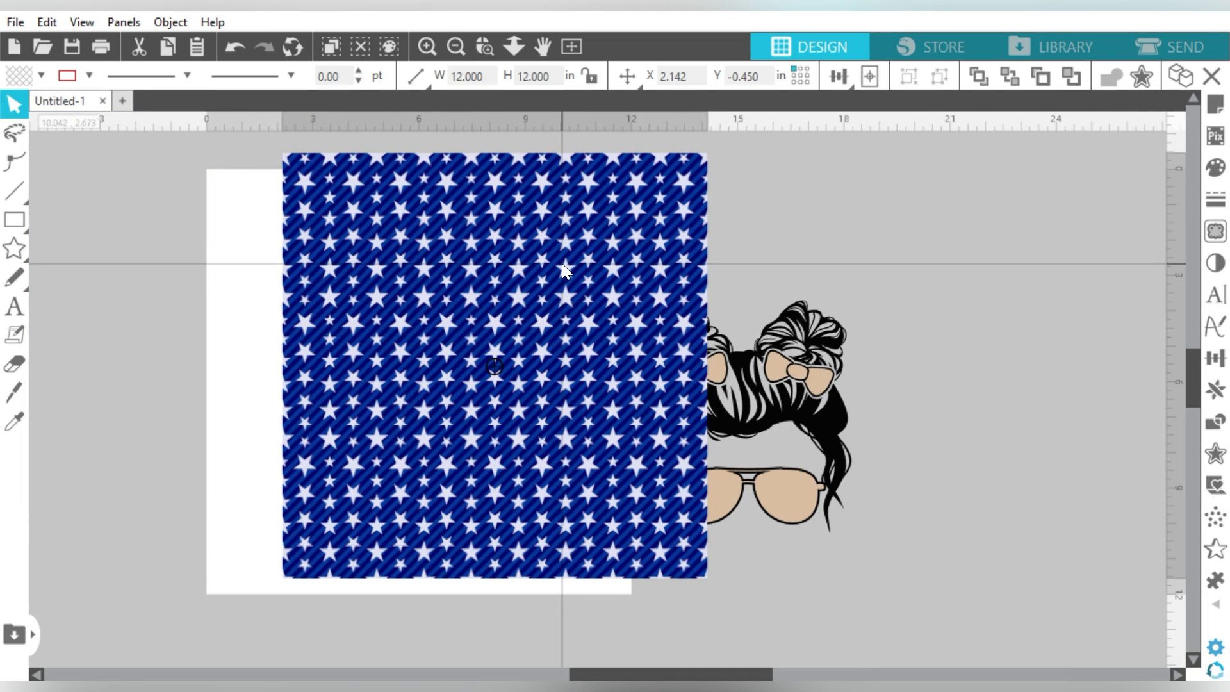
key(i)
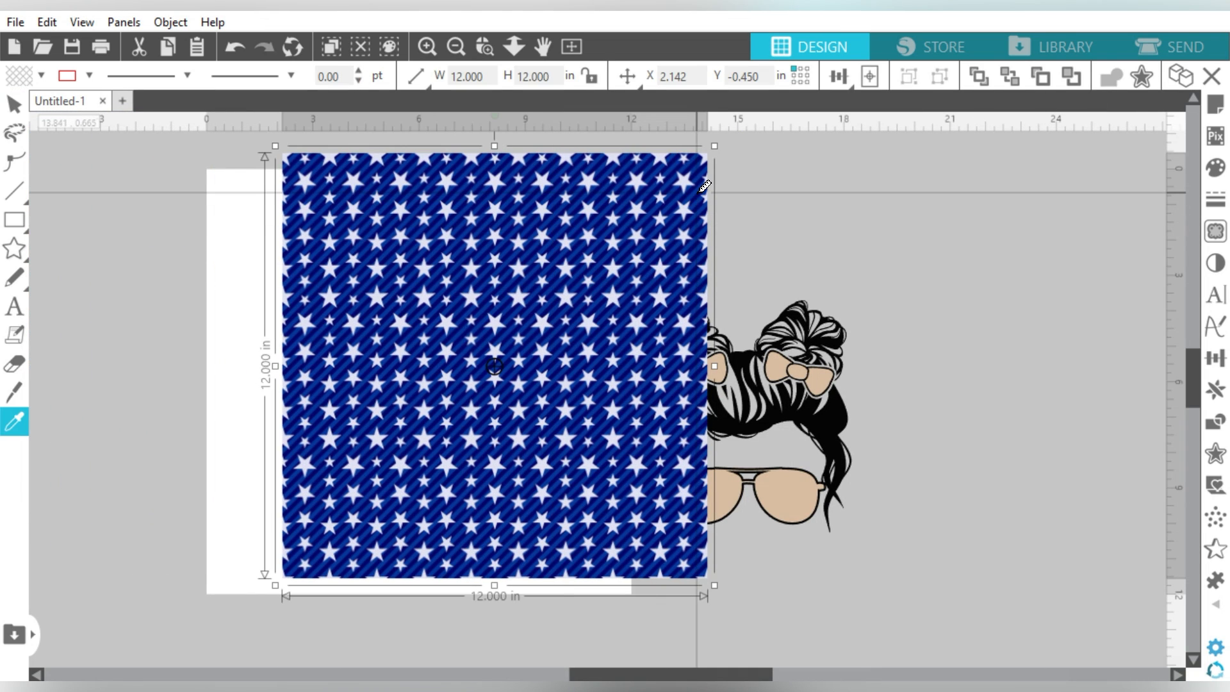
key(ctrl+Right)
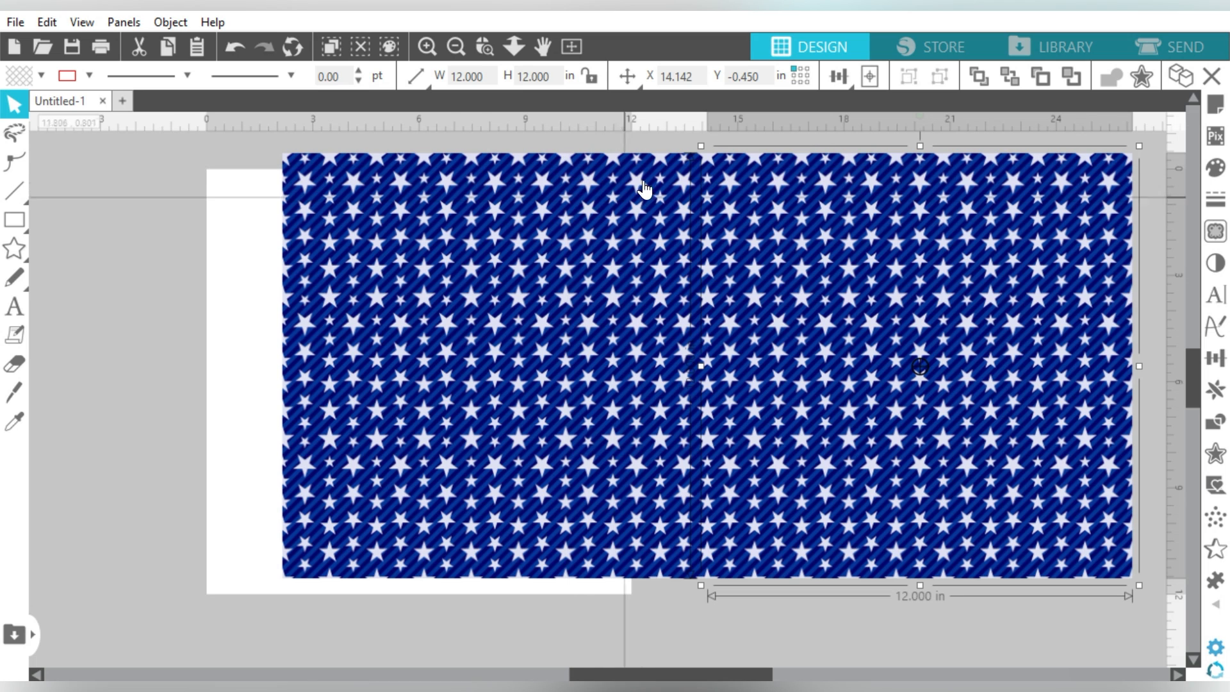
Step: Shrink both star papers and send the left one behind the mom design
shift+click(521, 237)
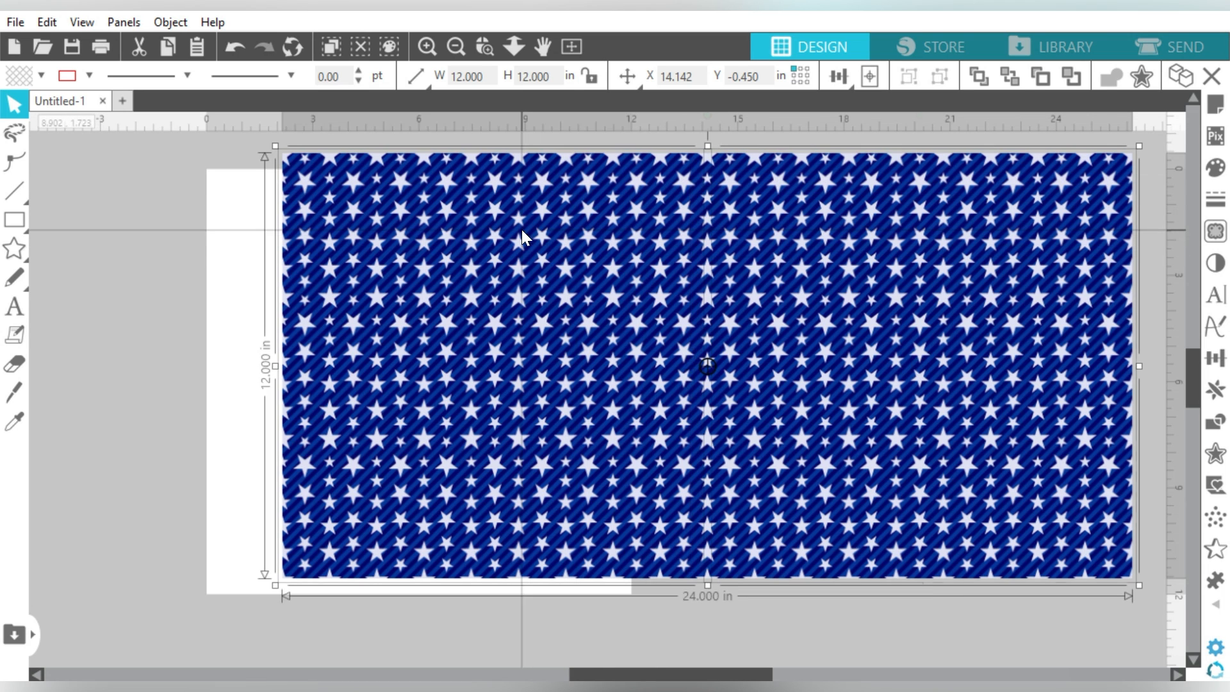
drag(278, 147, 344, 215)
click(456, 155)
drag(520, 240, 428, 236)
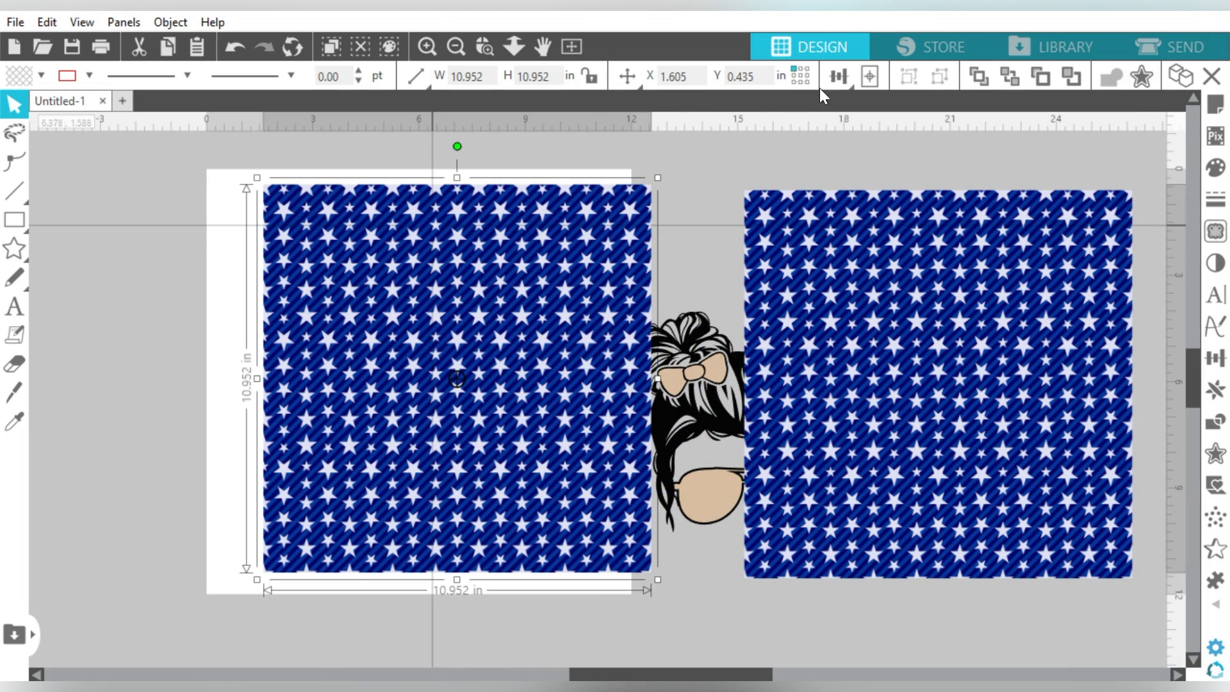
click(1009, 71)
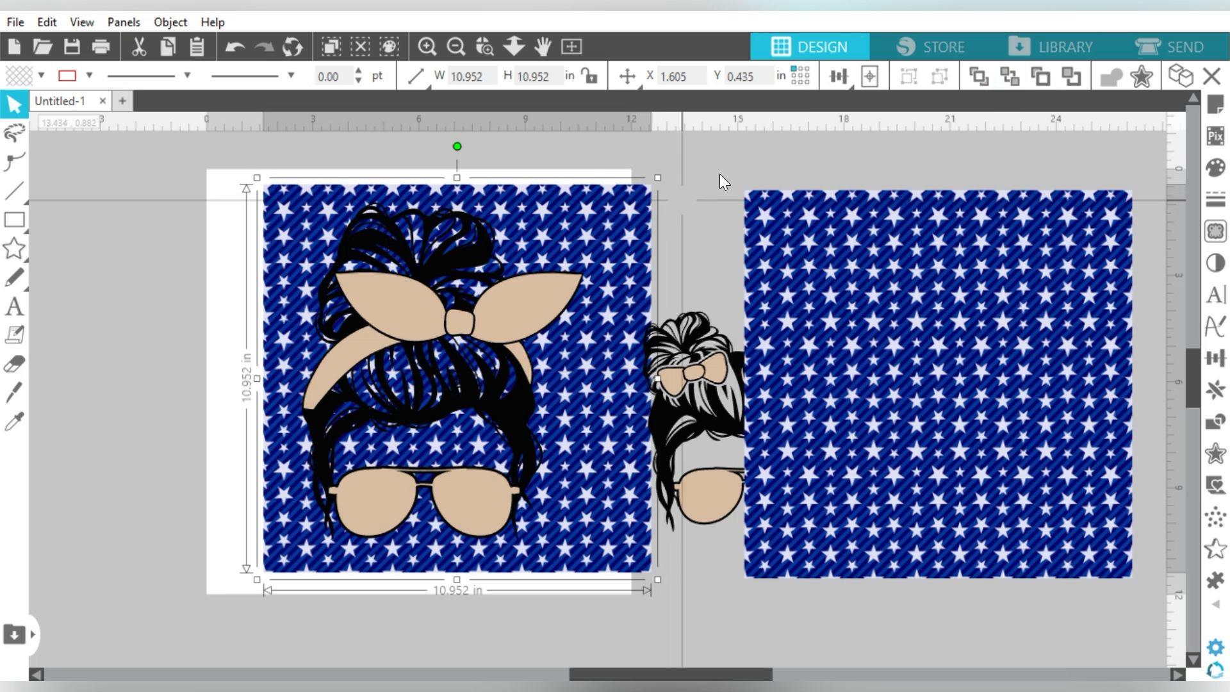
Step: Crop the star pattern to the mom's headband bow and sunglasses
shift+click(504, 307)
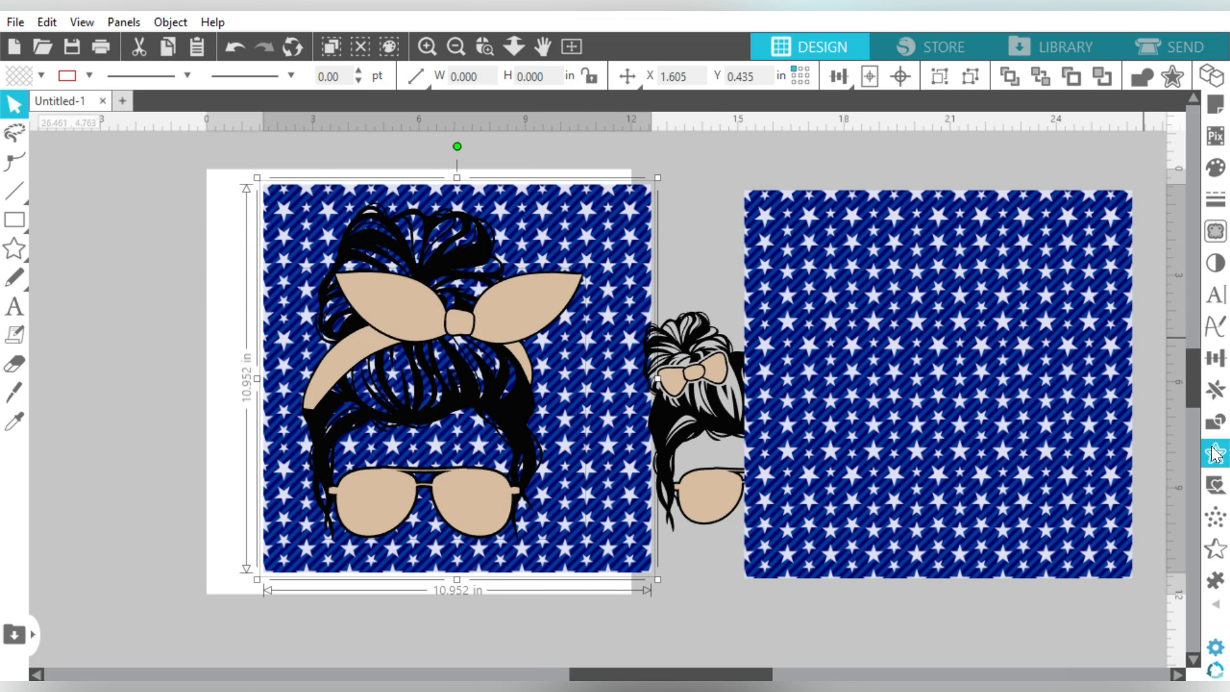
click(1216, 426)
click(1056, 248)
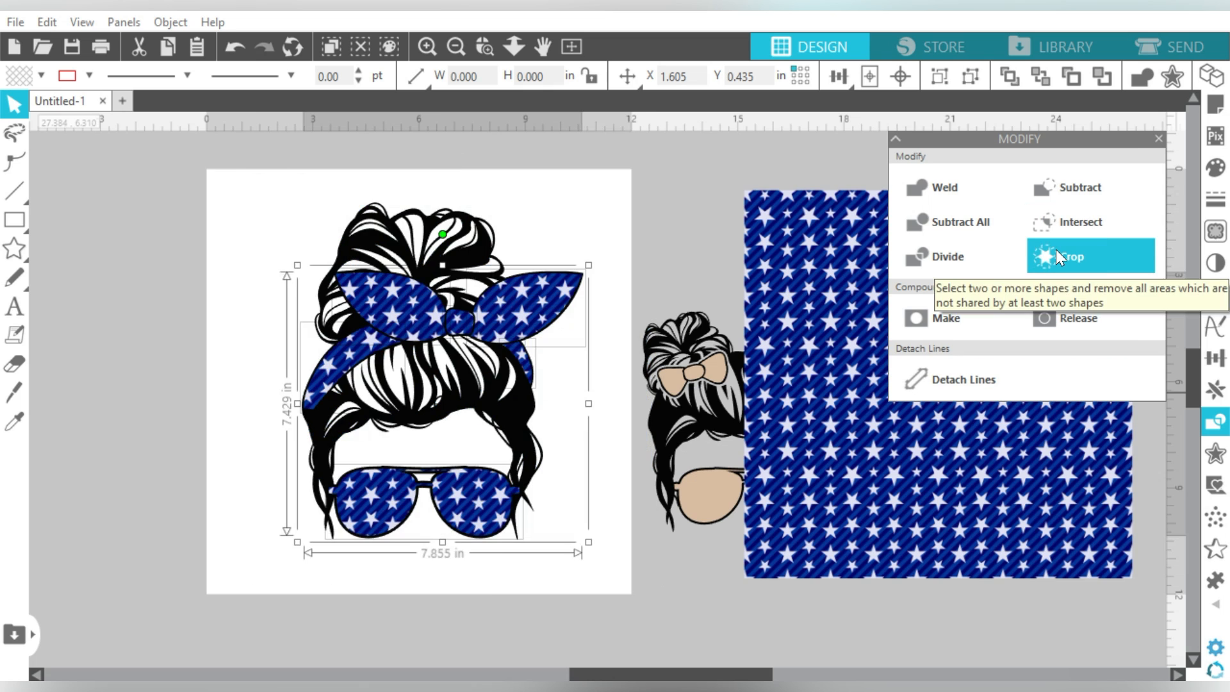
Step: Send the second star paper behind the kid design and crop it into her bows and sunglasses
drag(837, 259, 717, 277)
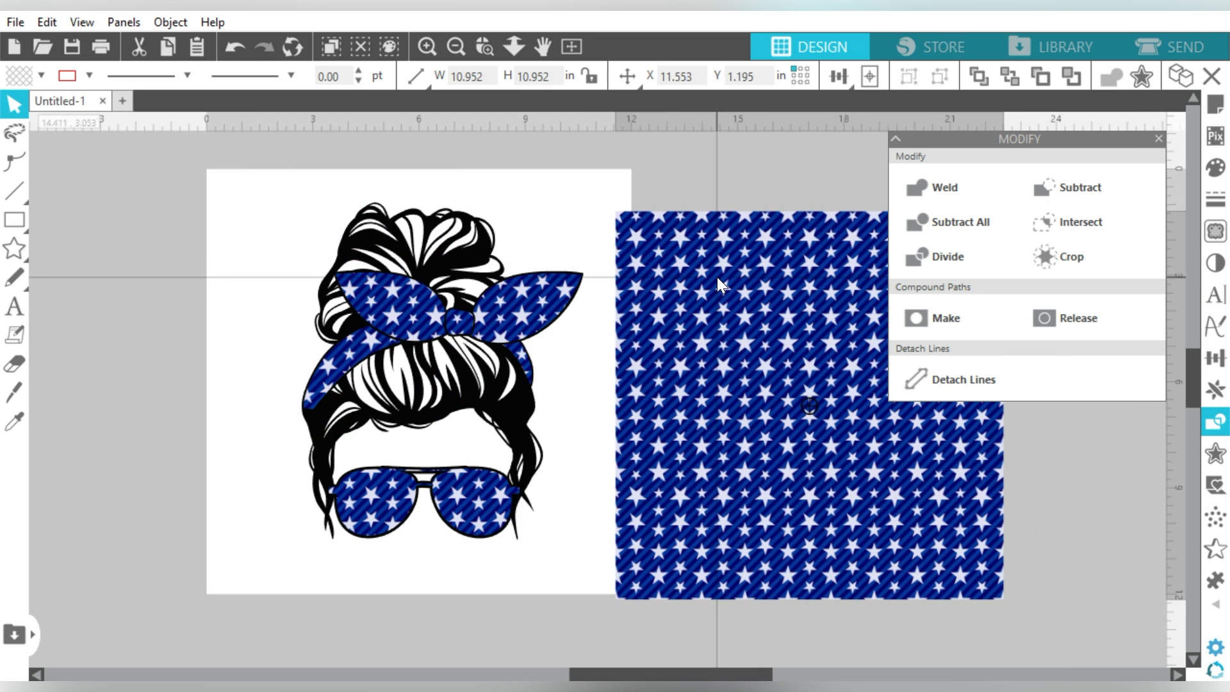
click(1013, 77)
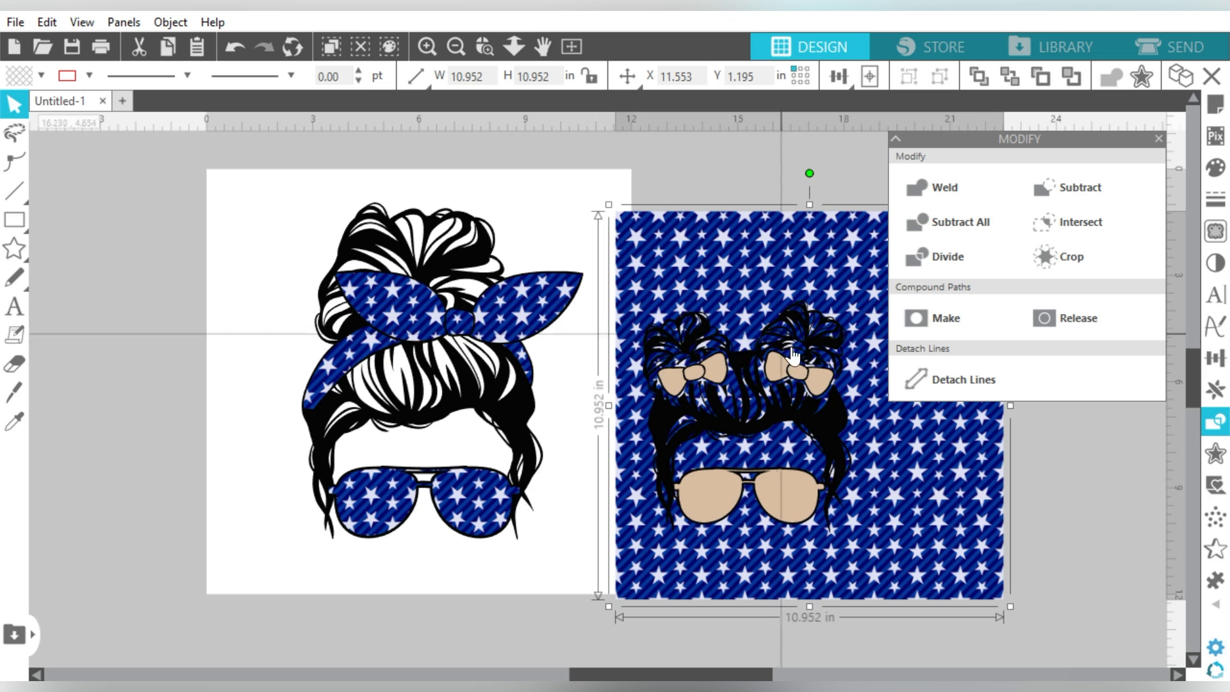
shift+click(778, 371)
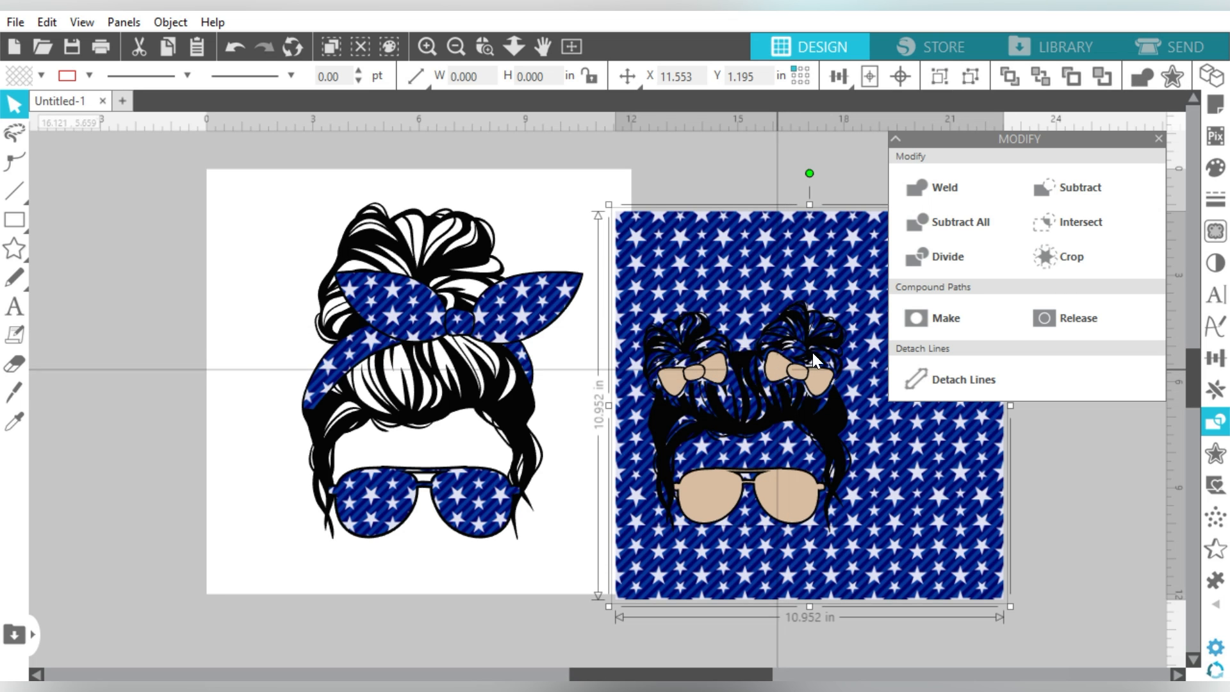
click(1061, 255)
click(797, 266)
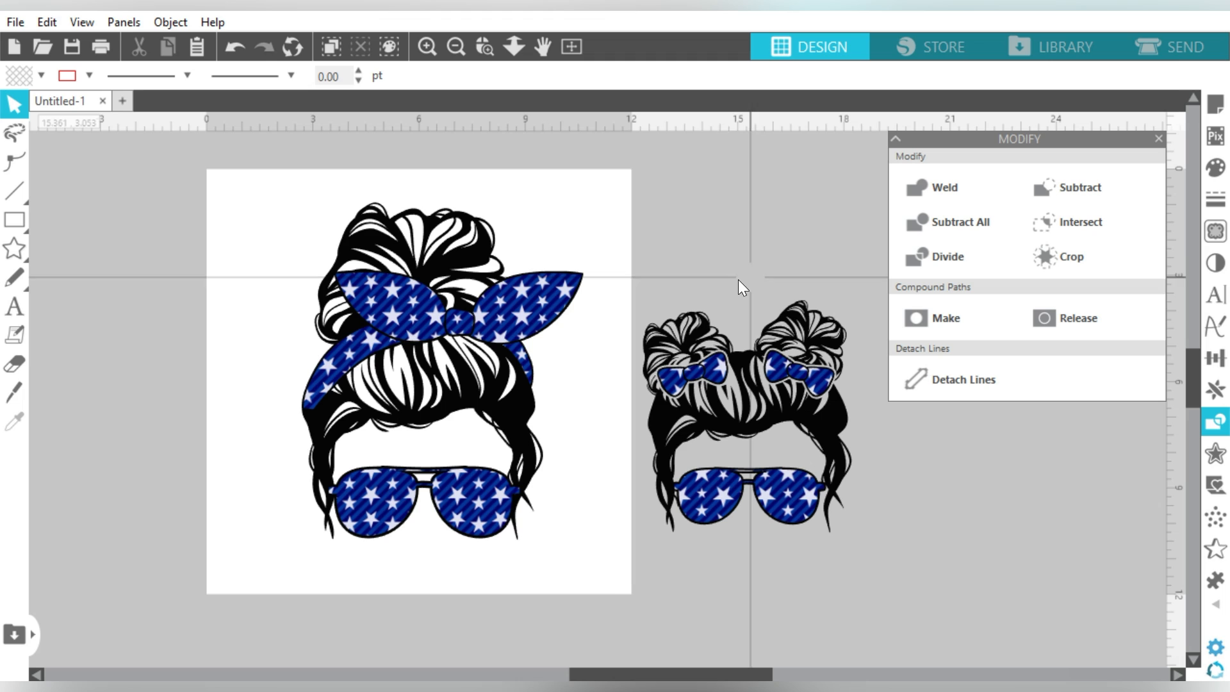
Step: Undo the four crop steps and move the single 12 in star square onto the page
click(681, 388)
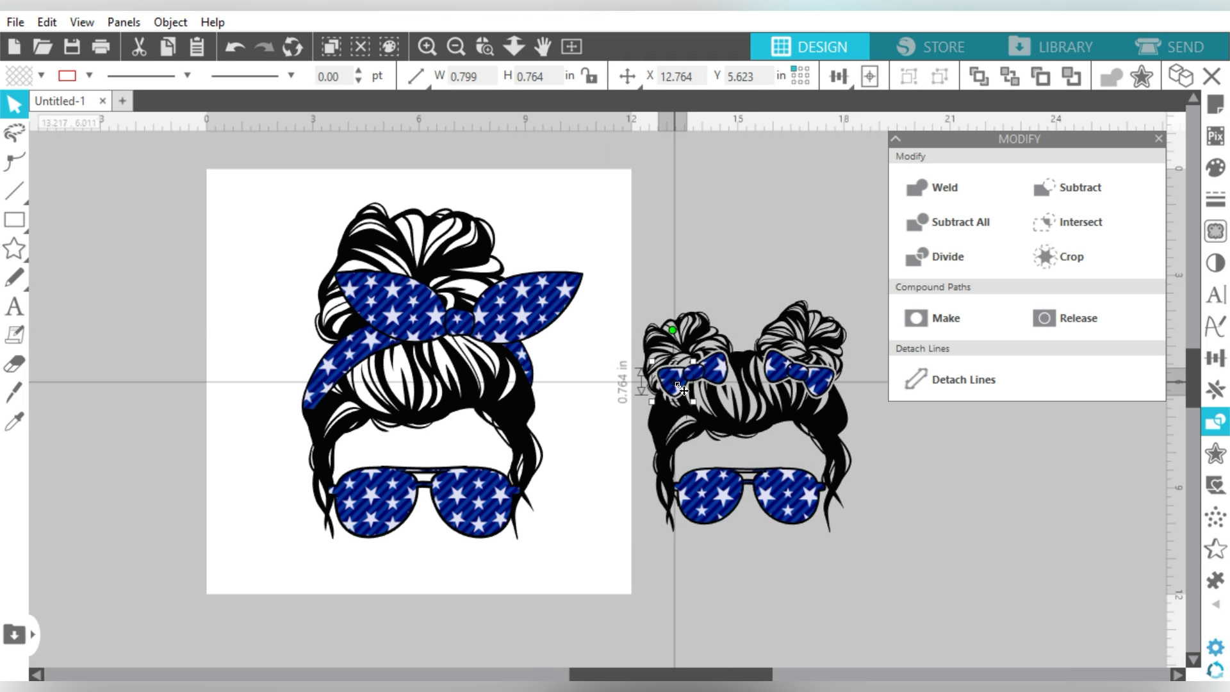
key(ctrl+z)
key(ctrl+z)
key(ctrl+z)
key(ctrl+z)
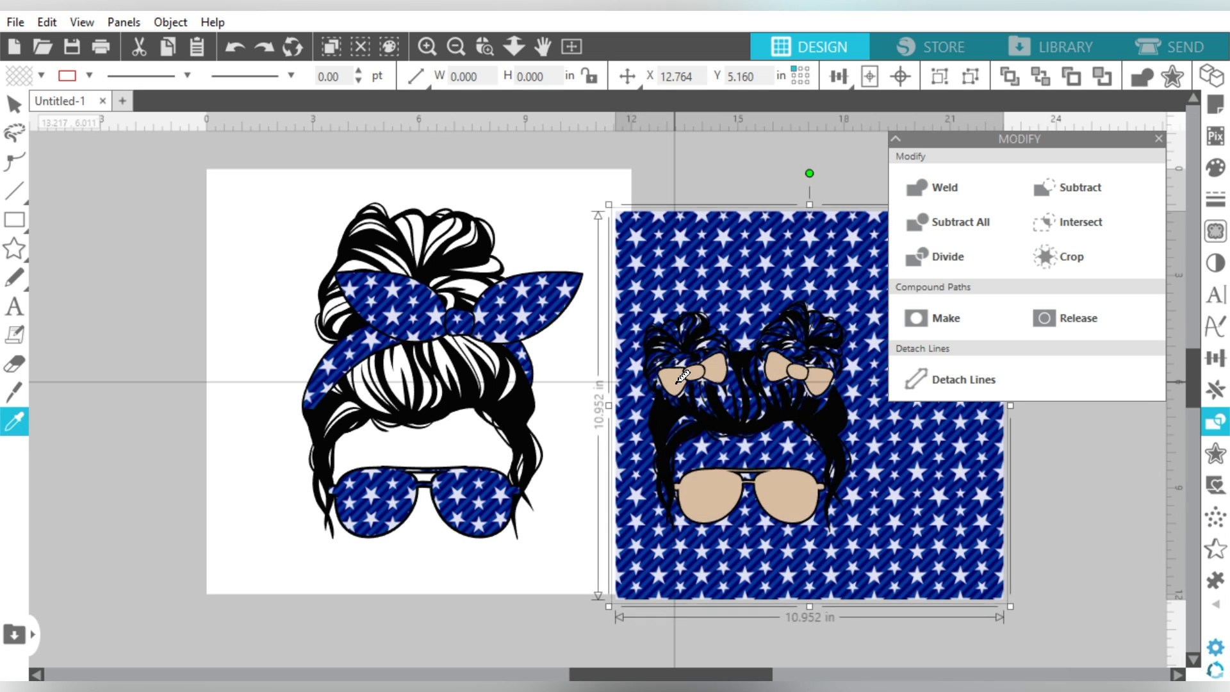
key(ctrl+z)
key(ctrl+z)
key(ctrl+z)
key(ctrl+z)
key(ctrl+z)
key(ctrl+z)
key(ctrl+z)
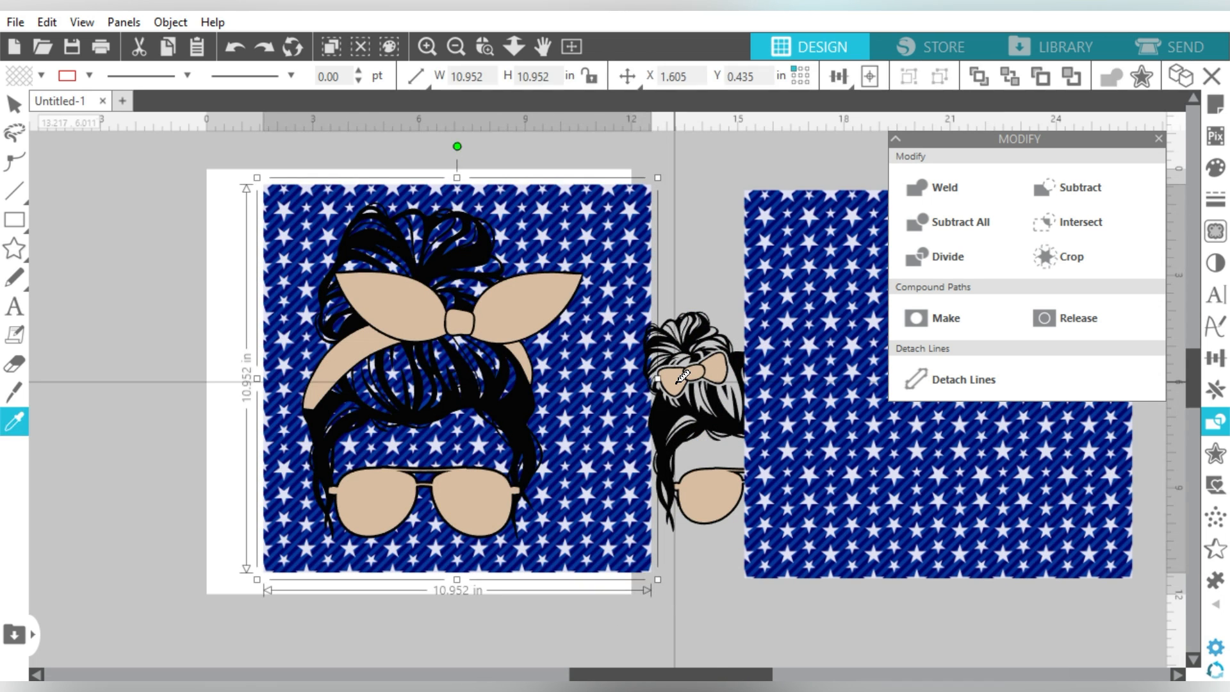
key(ctrl+z)
key(ctrl+z)
key(ctrl+z)
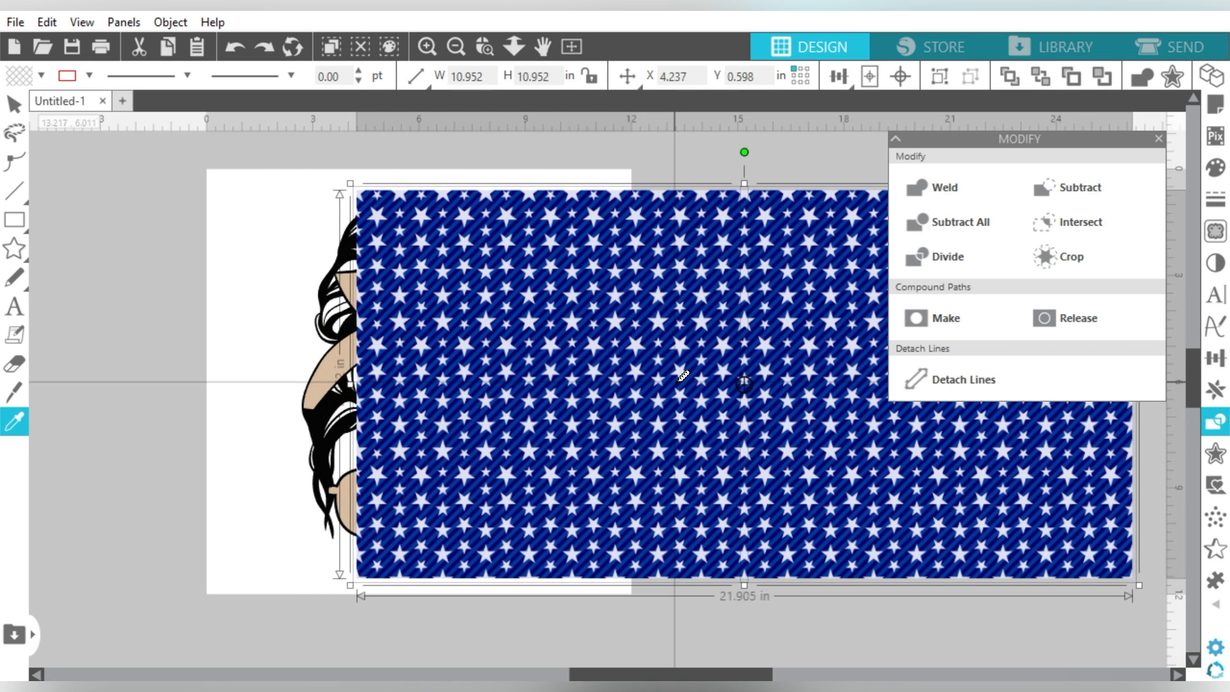
key(ctrl+z)
key(ctrl+z)
key(ctrl+z)
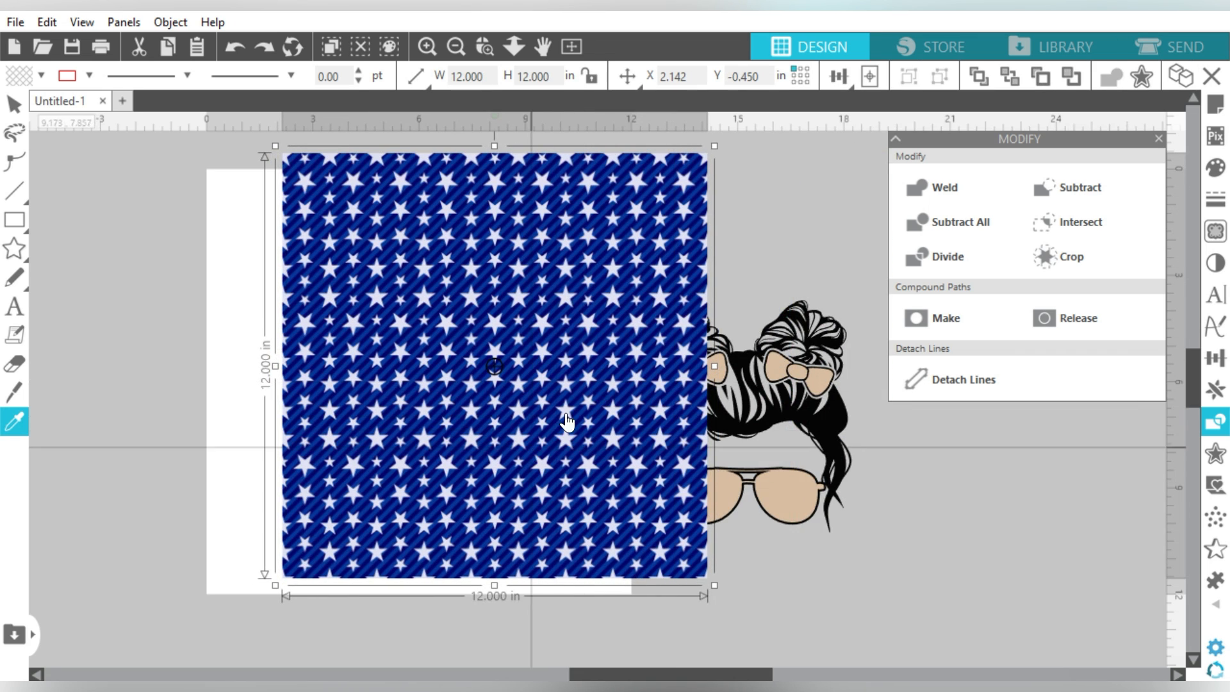
drag(585, 327, 532, 333)
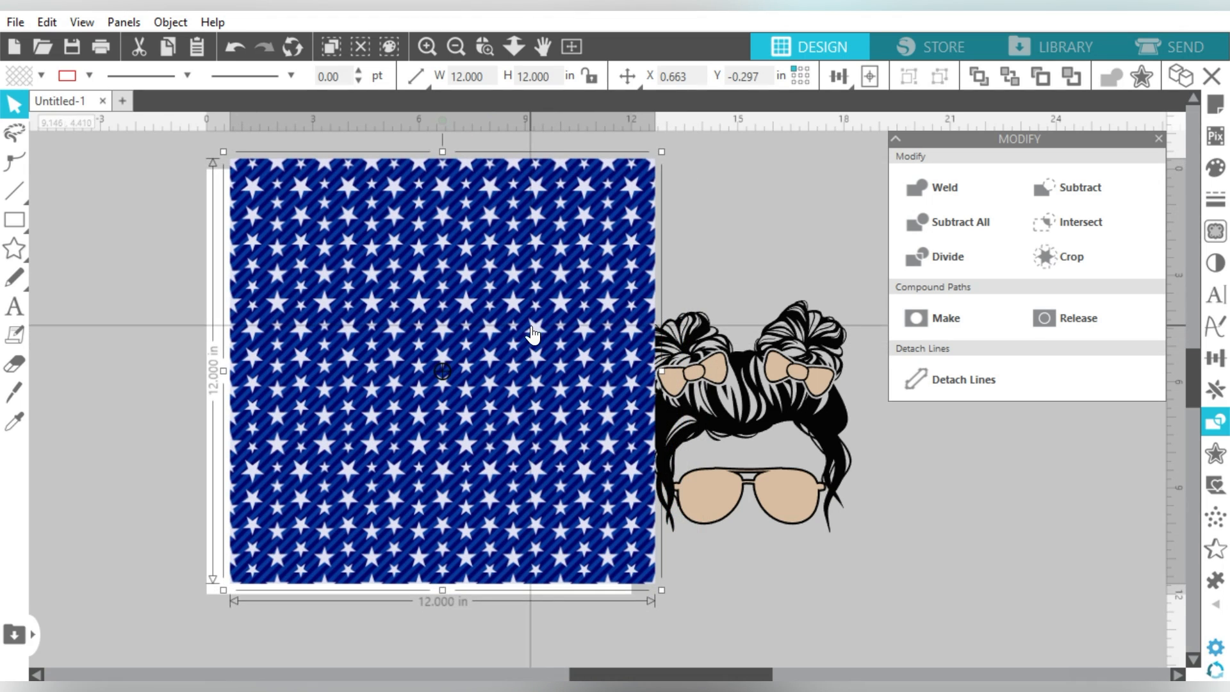
click(817, 180)
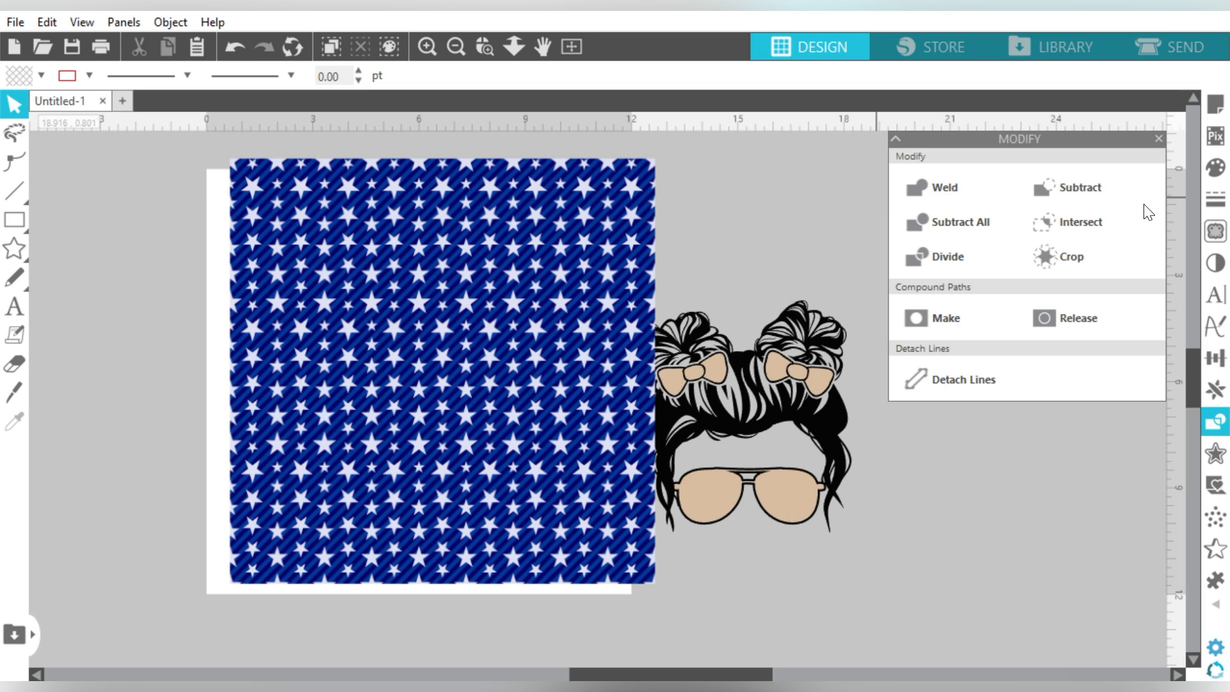
Step: Trace the star square with scale 4, then move the image off the new star outlines
click(1216, 232)
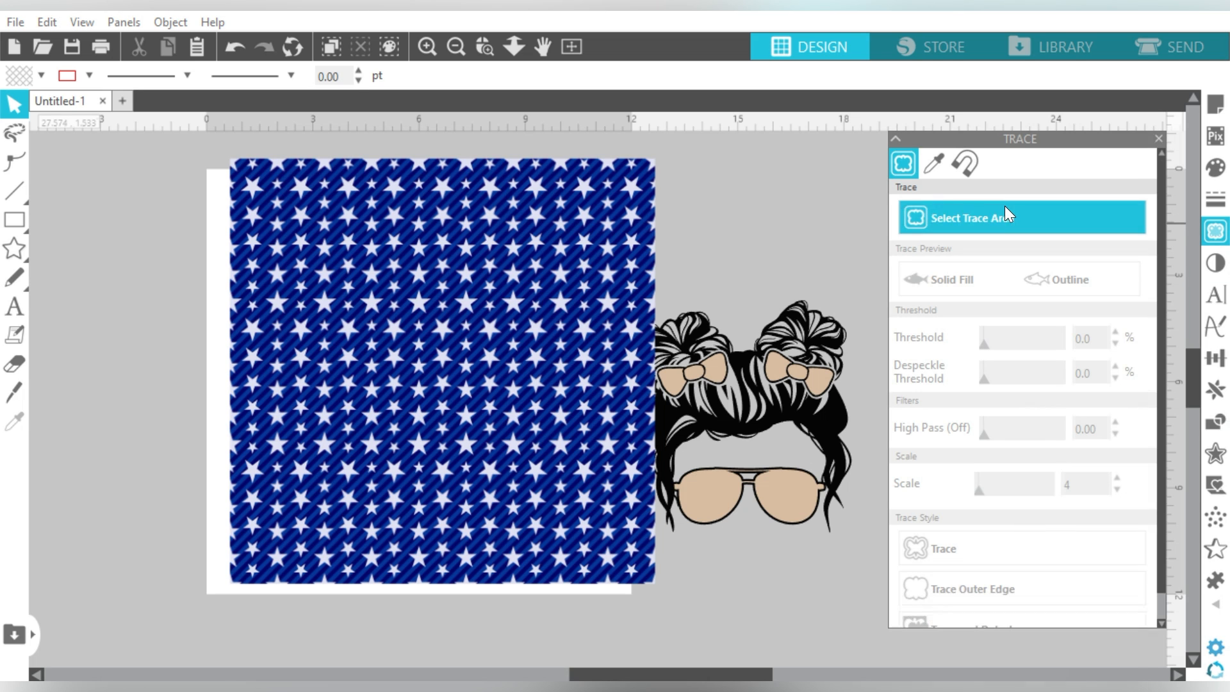
mouse_move(632, 175)
mouse_down()
mouse_move(481, 306)
mouse_move(235, 560)
mouse_move(236, 581)
mouse_up()
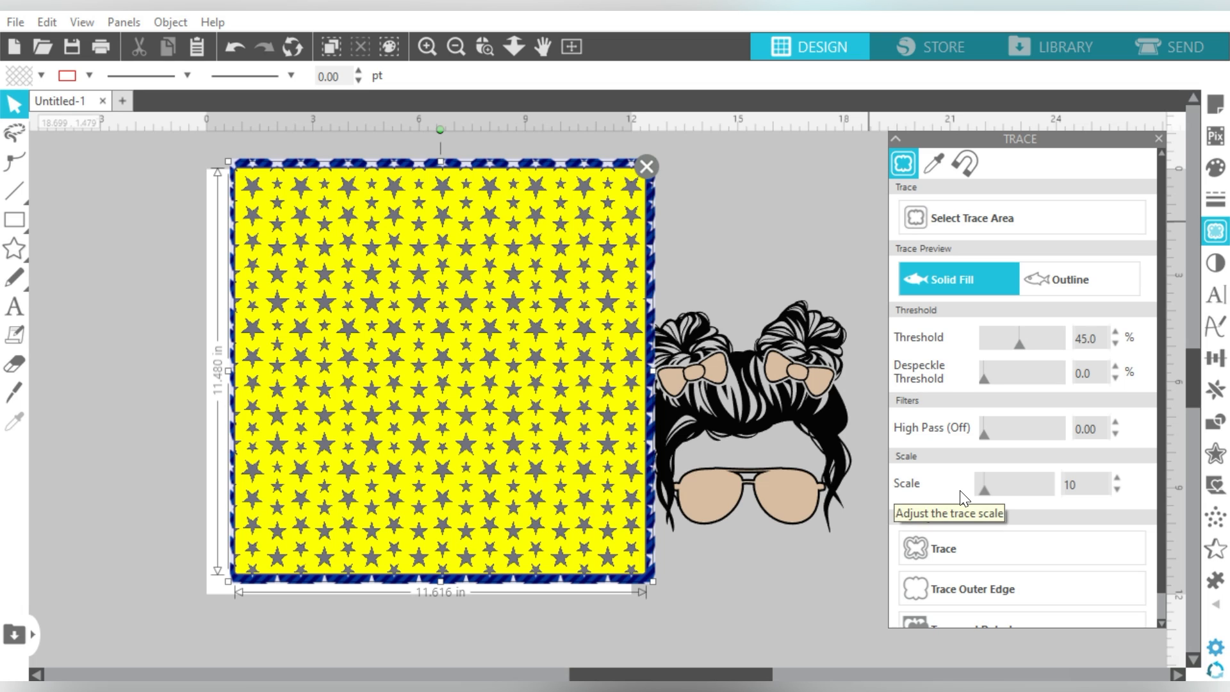
drag(987, 490, 959, 494)
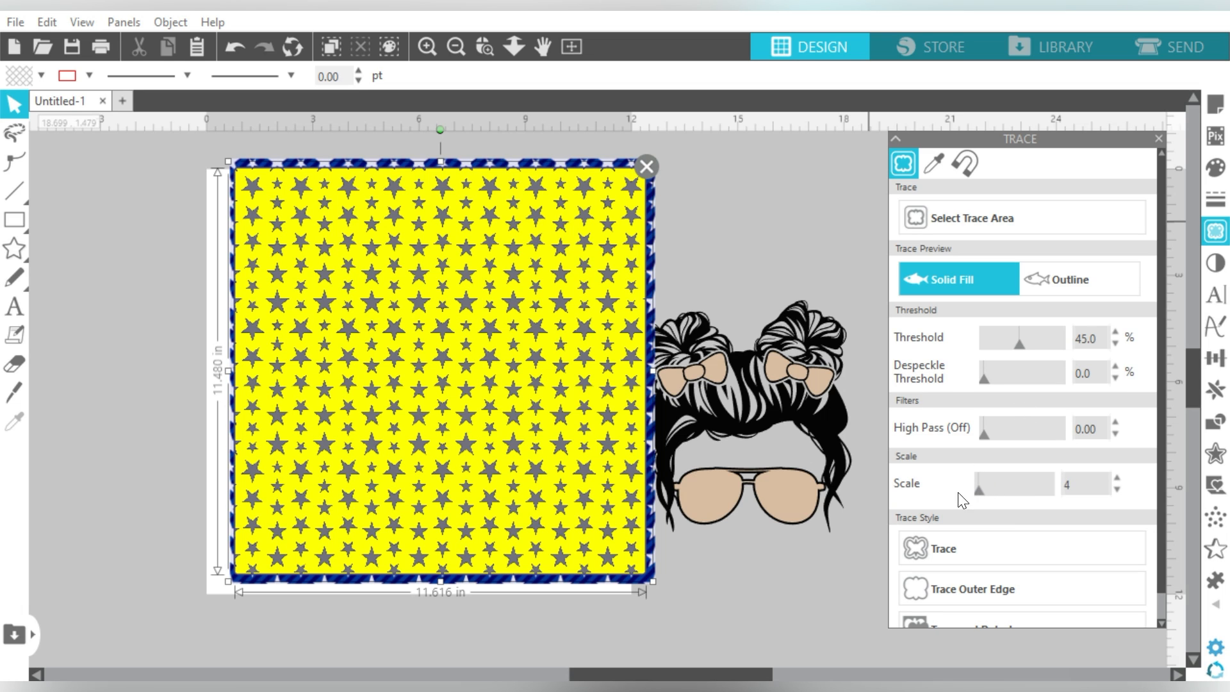
click(924, 544)
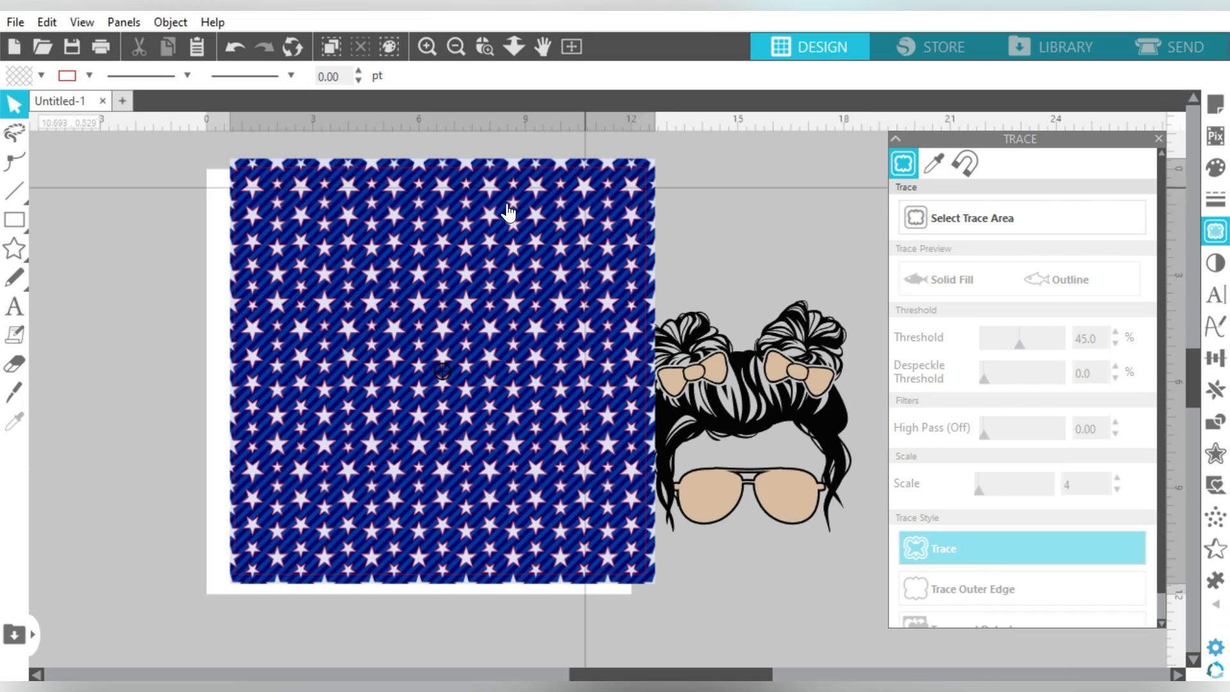
drag(545, 191, 379, 230)
Step: Delete the original star image and move the traced star pattern over the mom design
click(129, 241)
key(Delete)
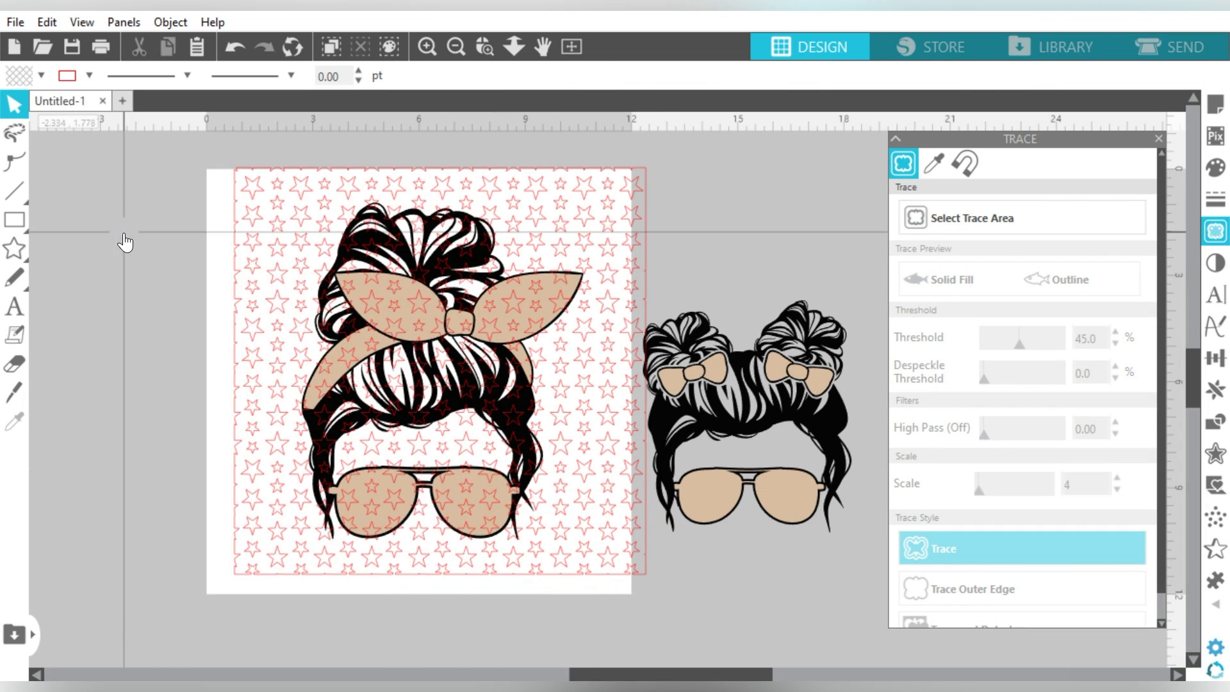
drag(560, 187, 441, 196)
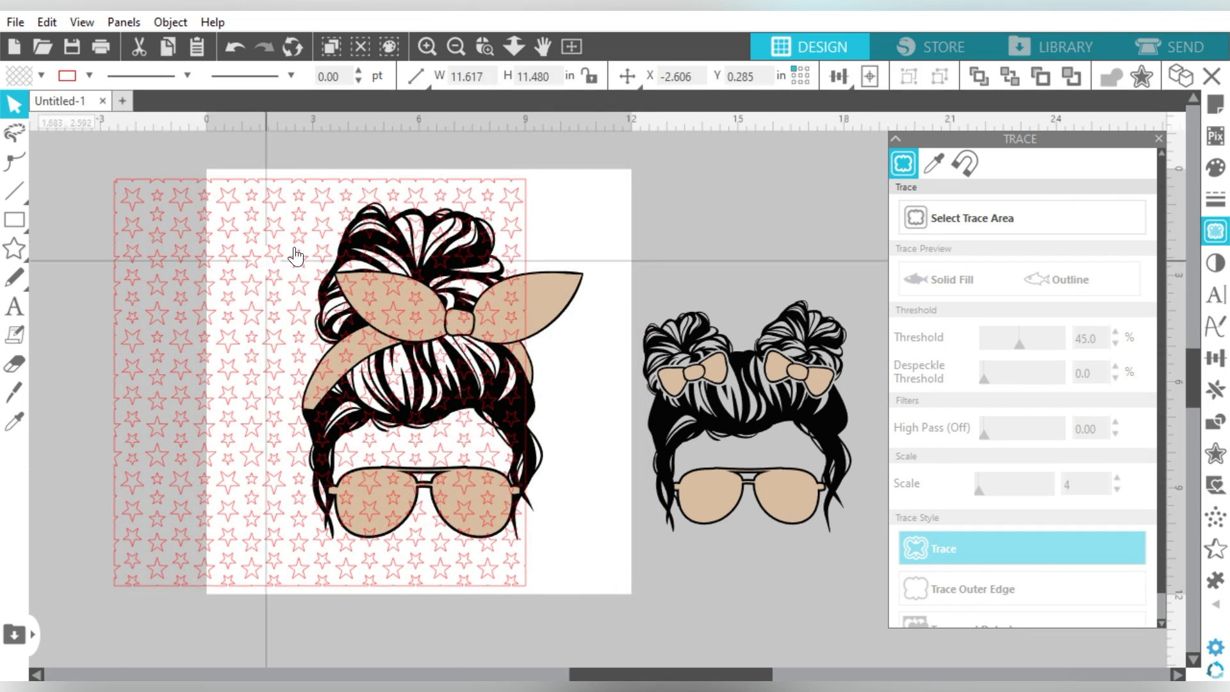
click(209, 253)
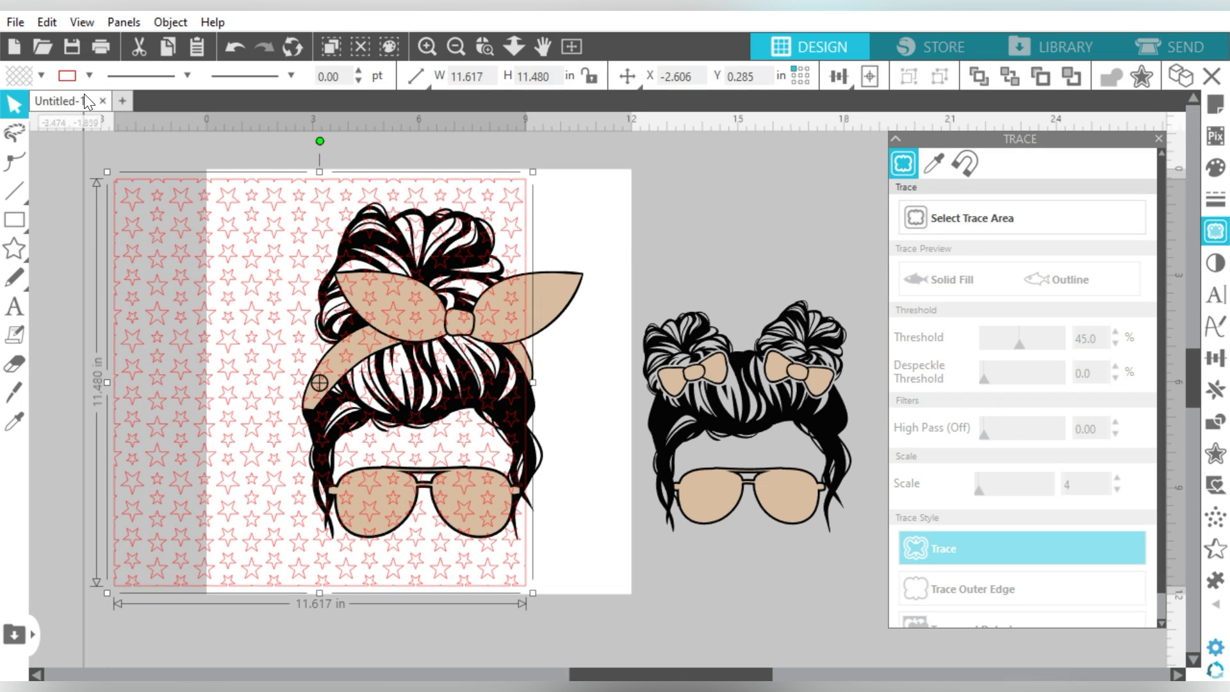
Step: Give the traced stars a dark blue fill with no outline, then duplicate them over the page
click(40, 75)
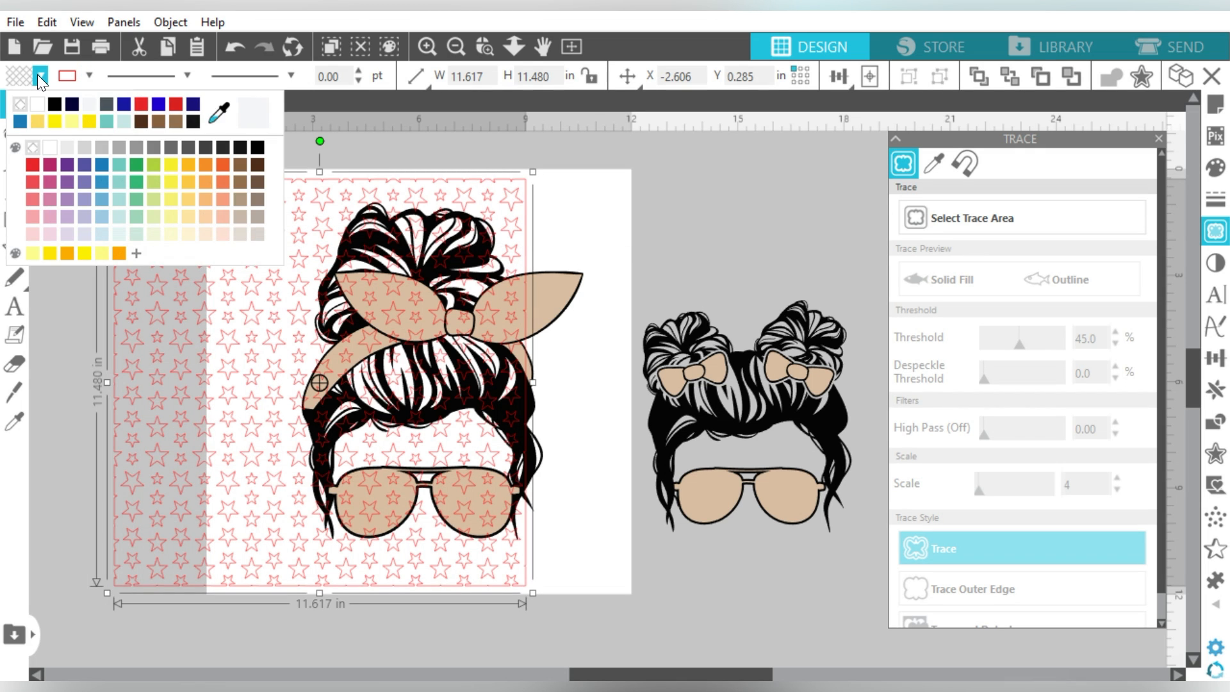
click(123, 103)
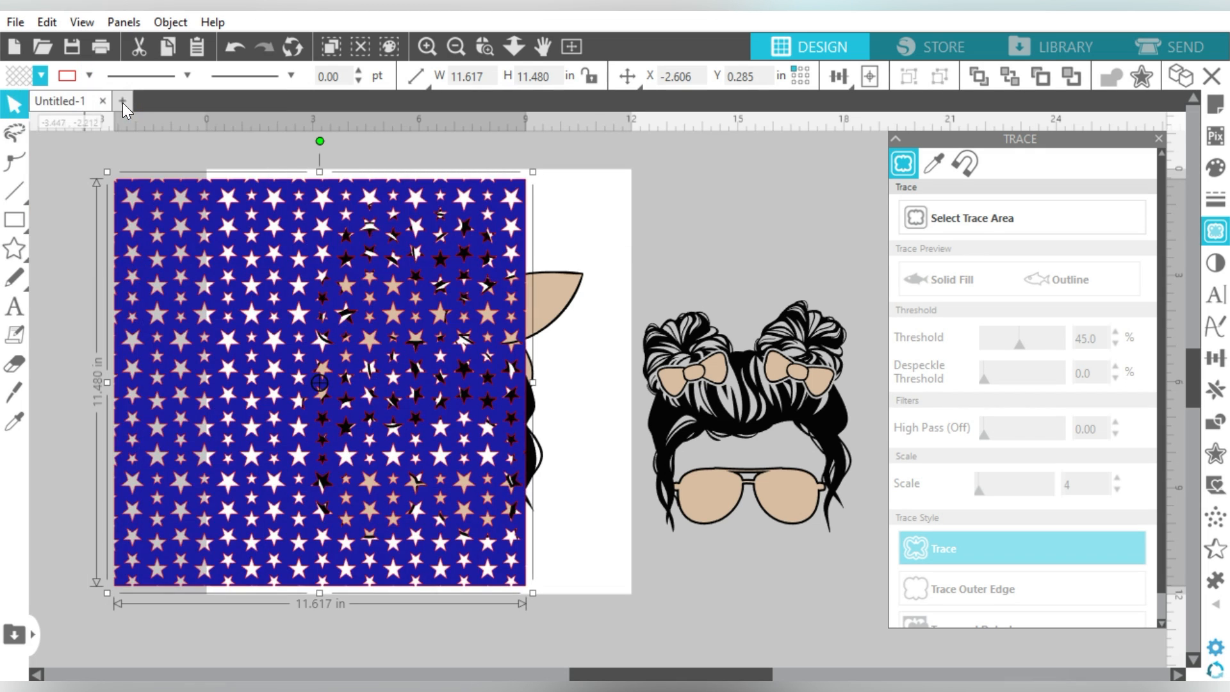
click(87, 74)
click(84, 103)
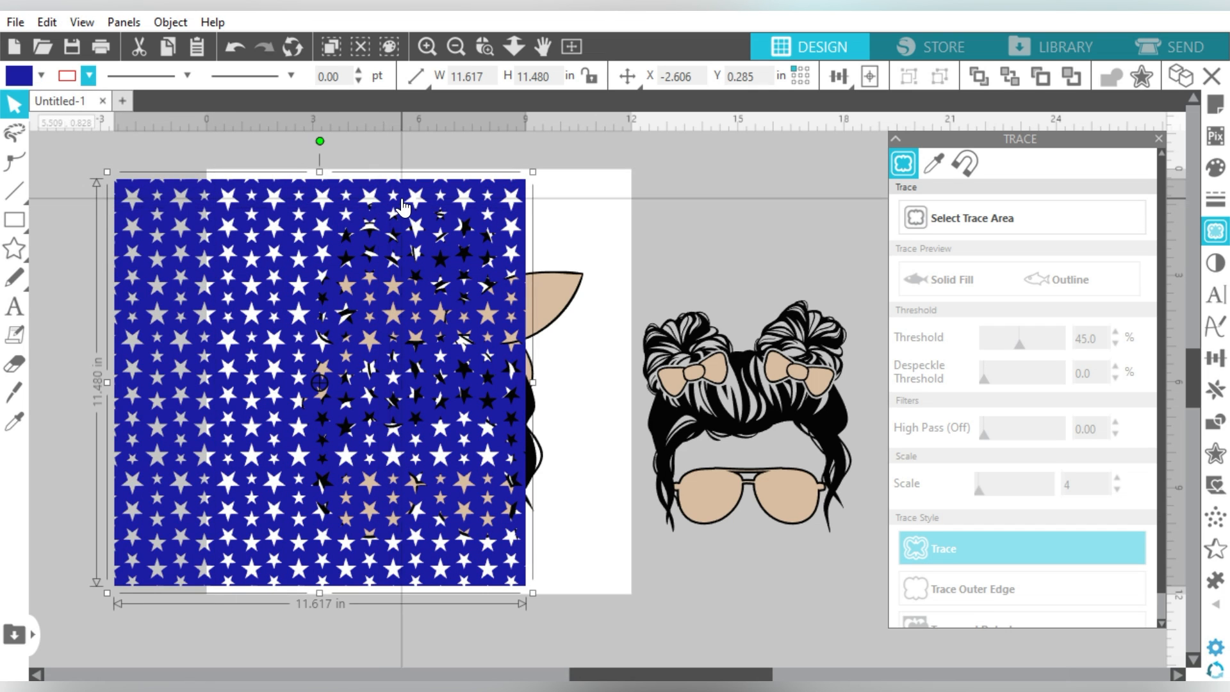
key(ctrl+d)
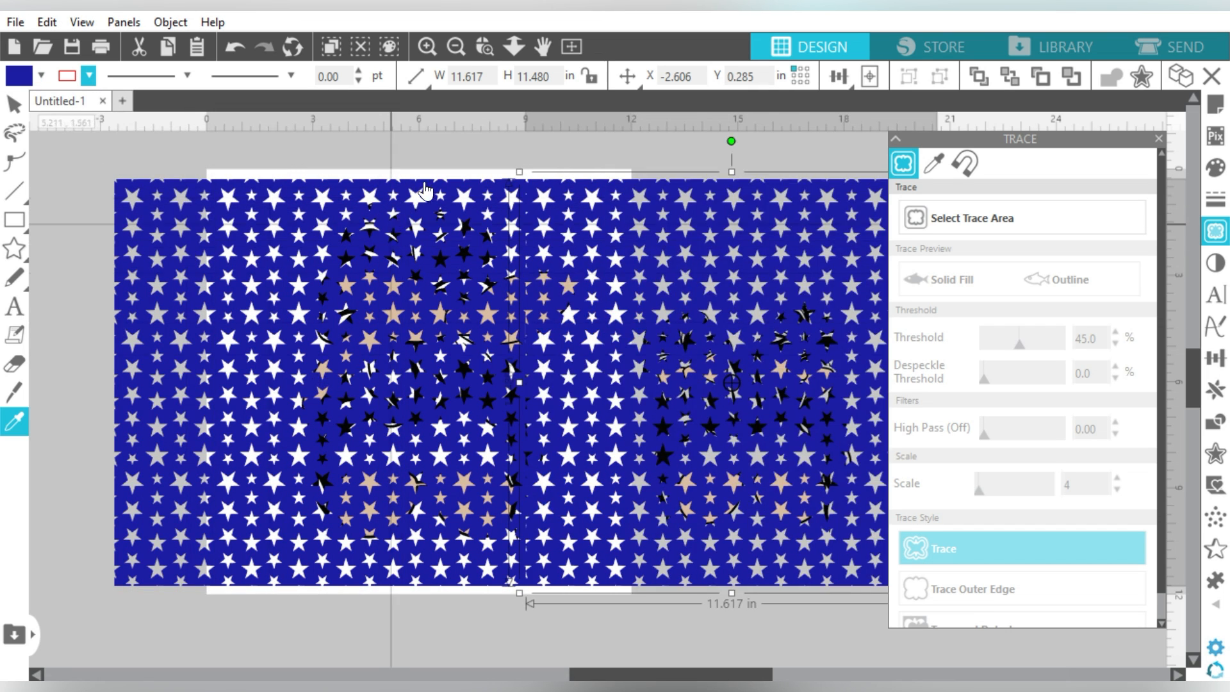
drag(173, 221, 261, 216)
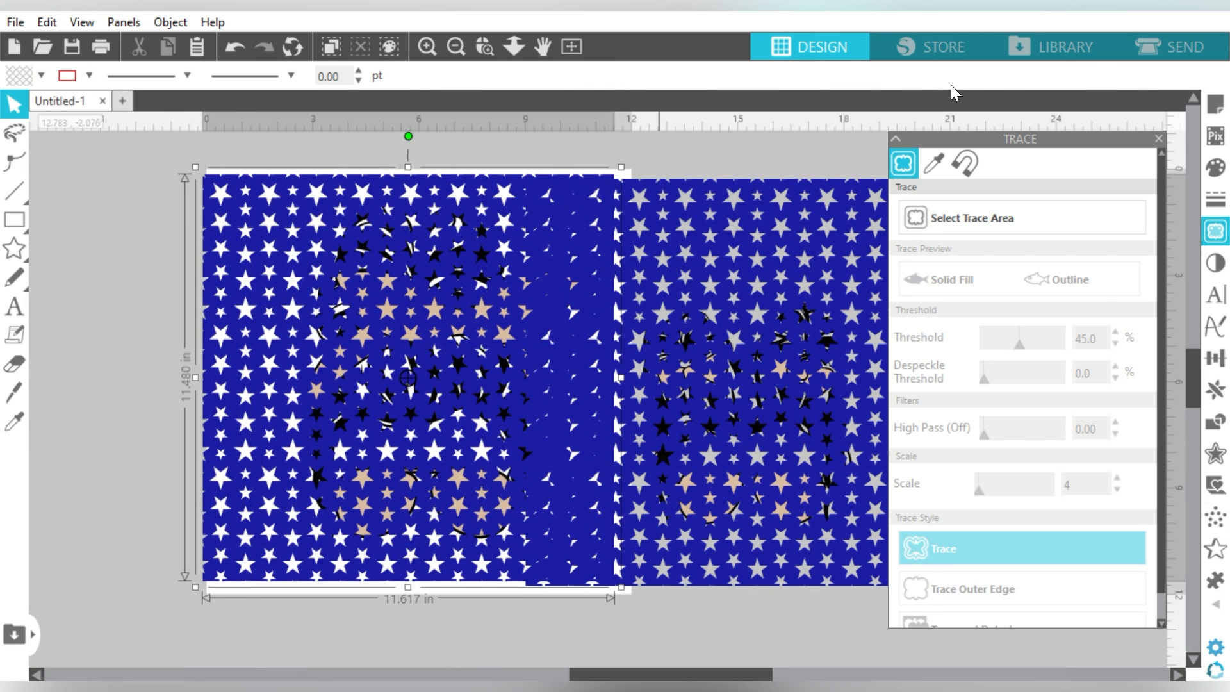
Step: Send the first star pattern to back and crop it into the mom's bandana and glasses
click(1010, 74)
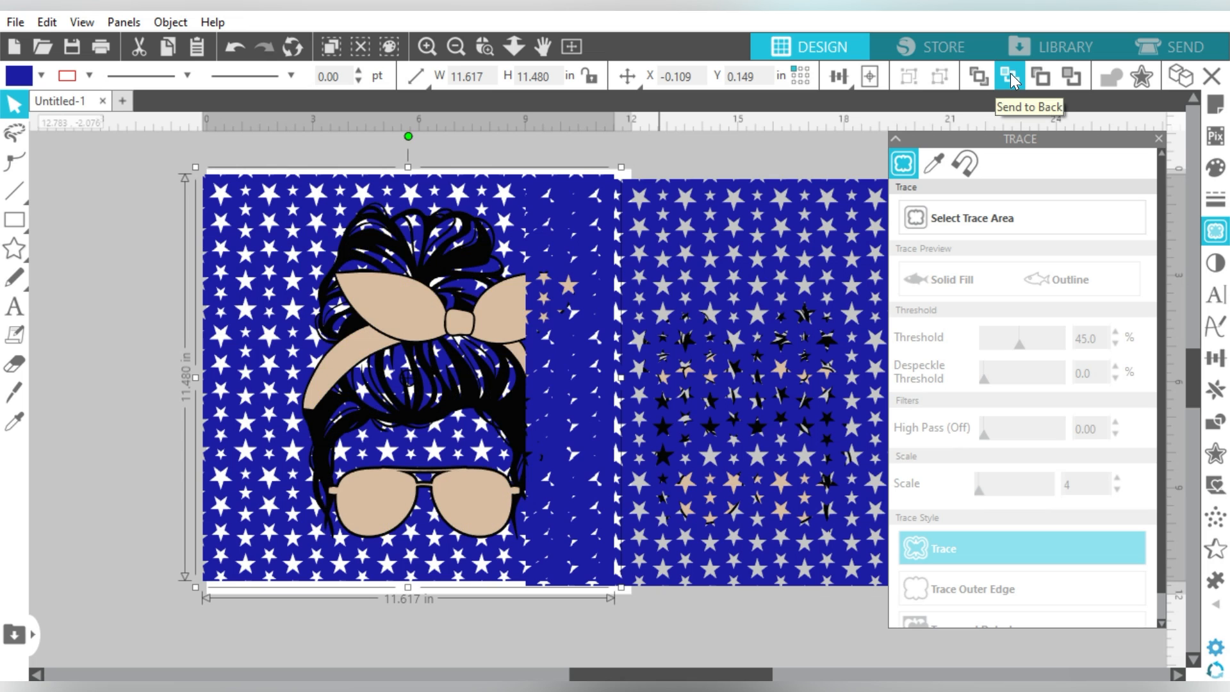
click(393, 288)
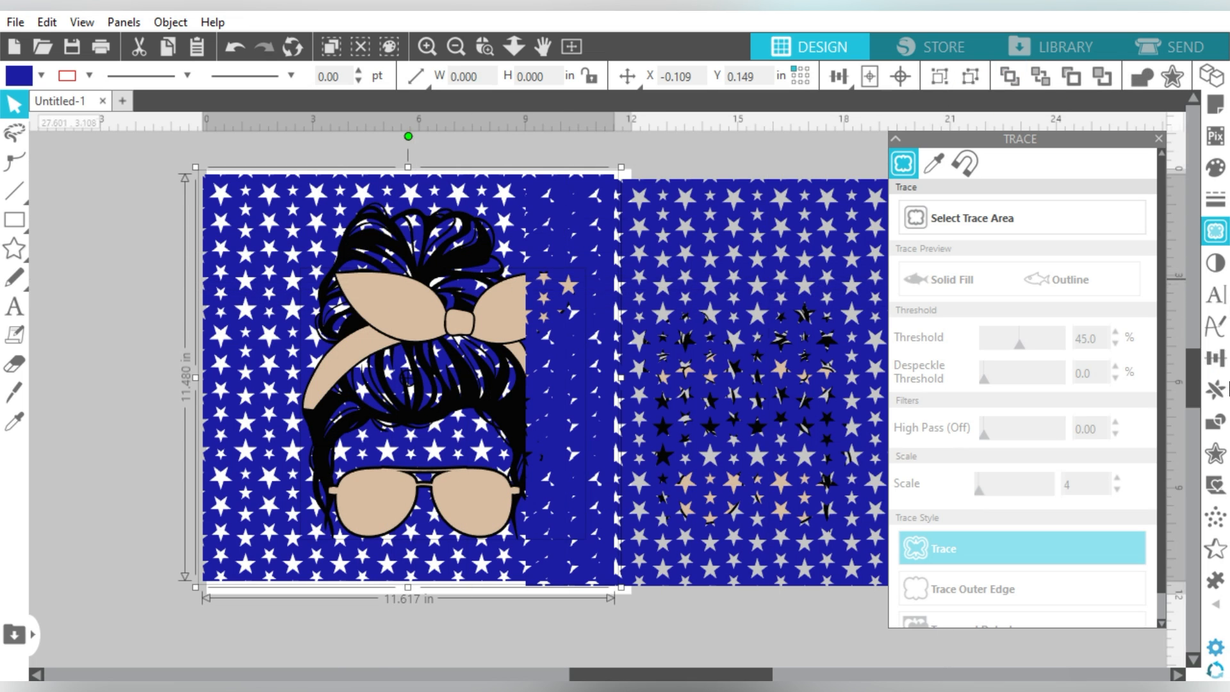
click(1216, 424)
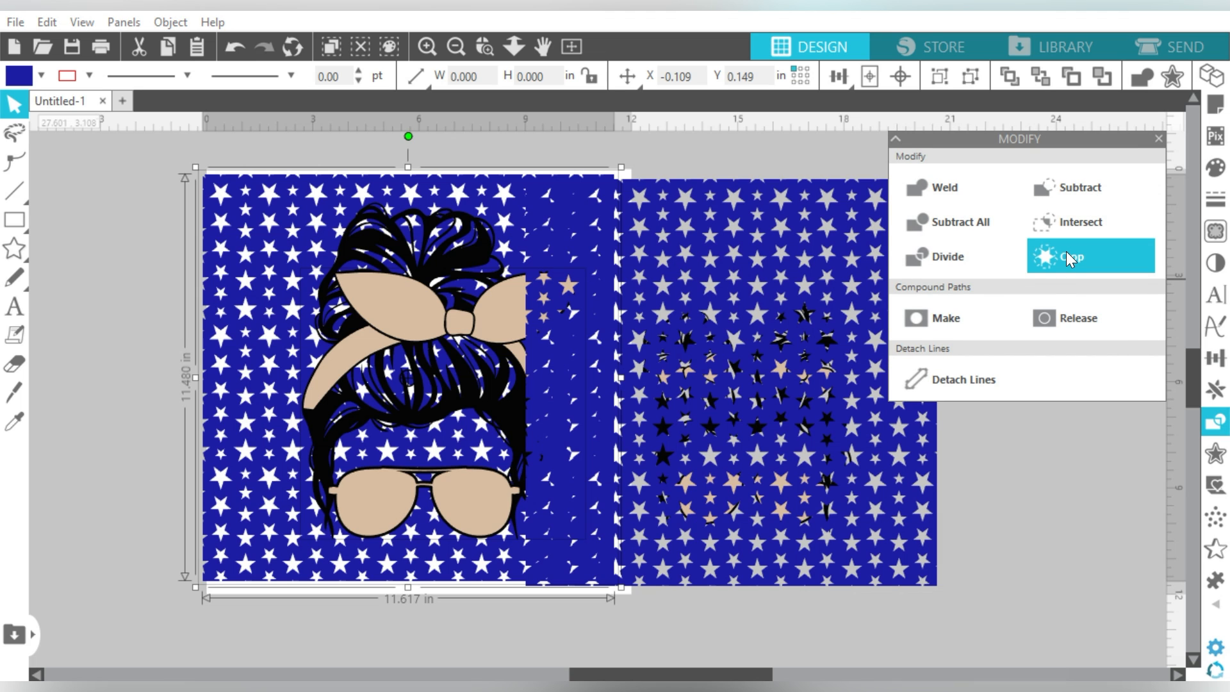
click(1066, 256)
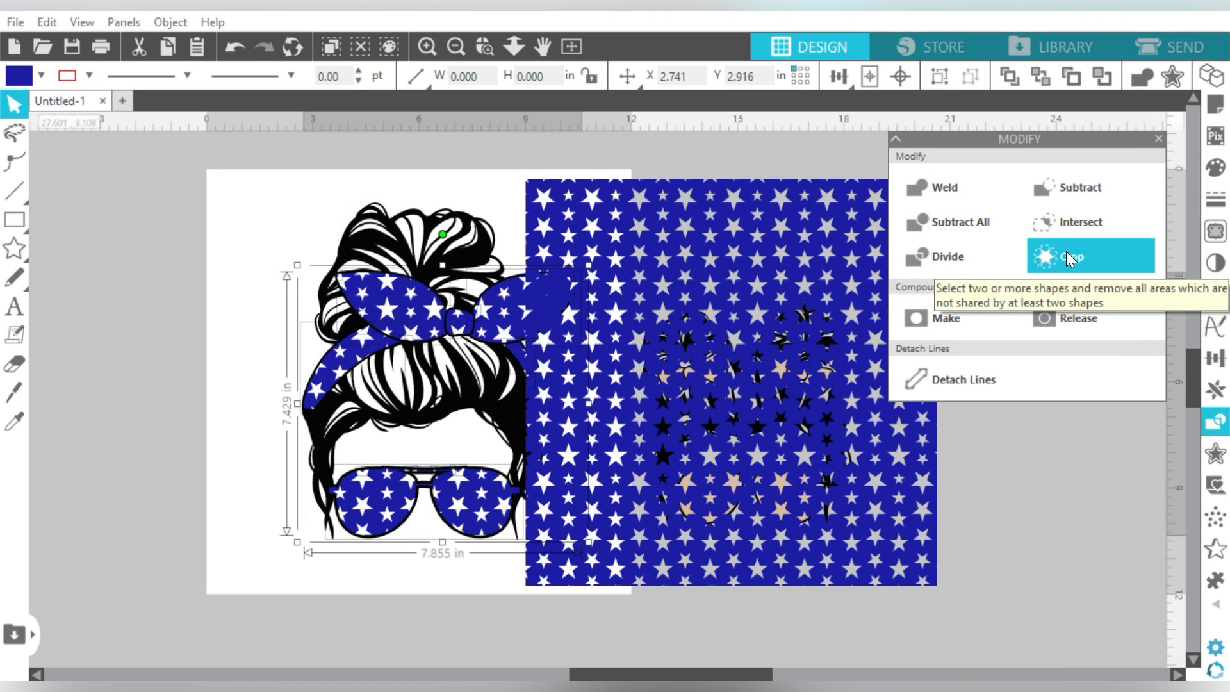
Step: Send the second star pattern to back and crop it into the girl's bows and glasses
click(758, 204)
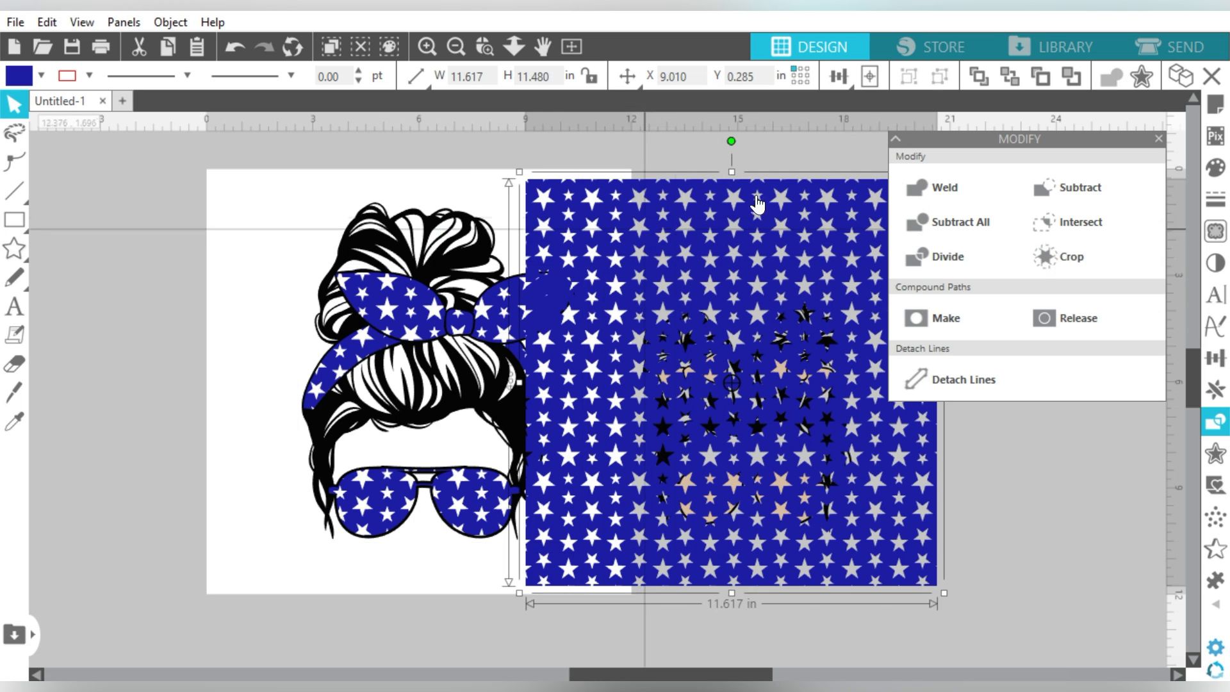
click(1012, 76)
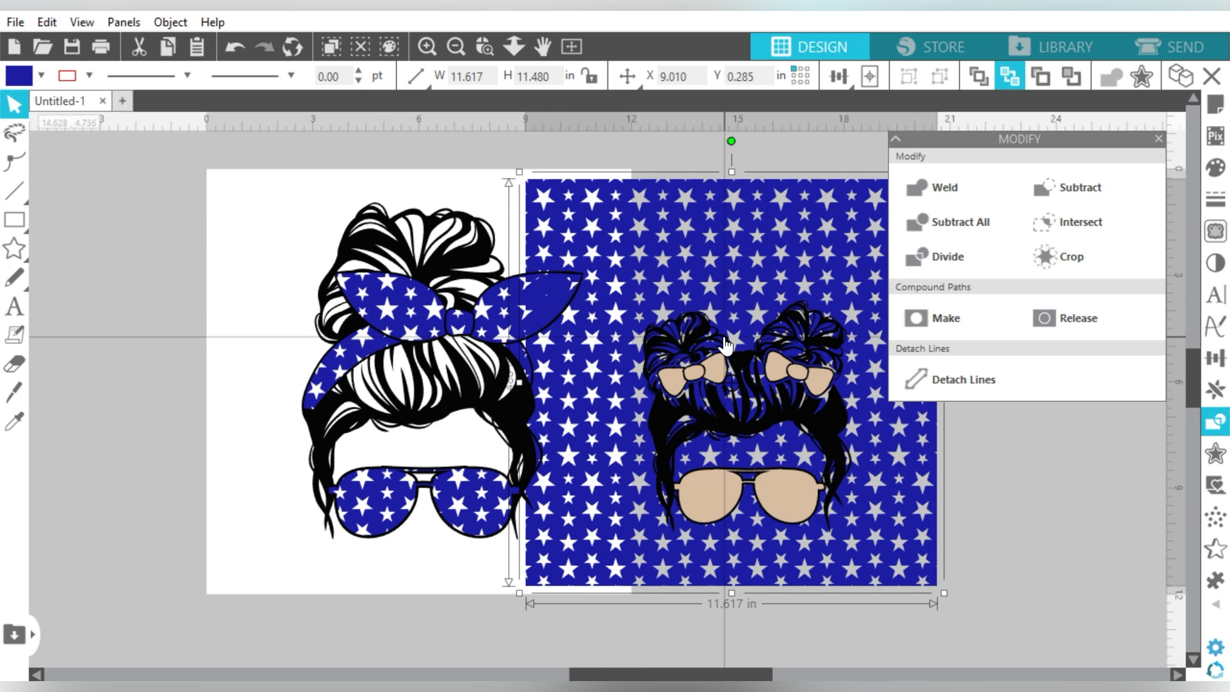
shift+click(719, 368)
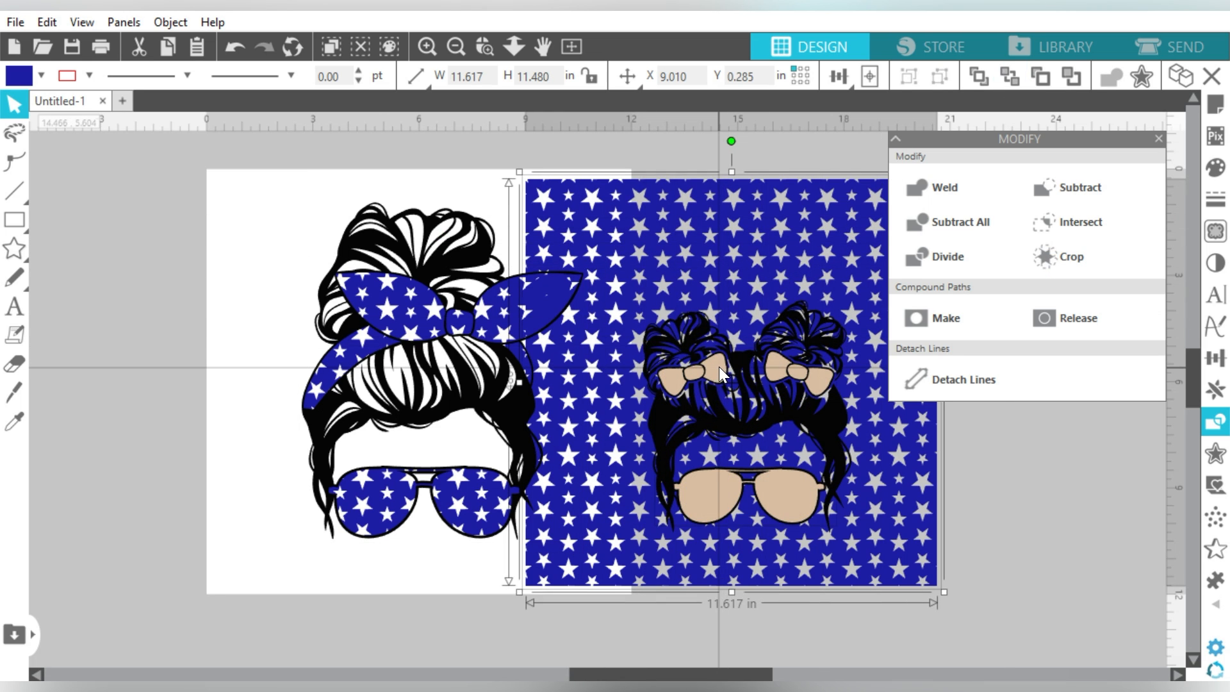
click(1084, 187)
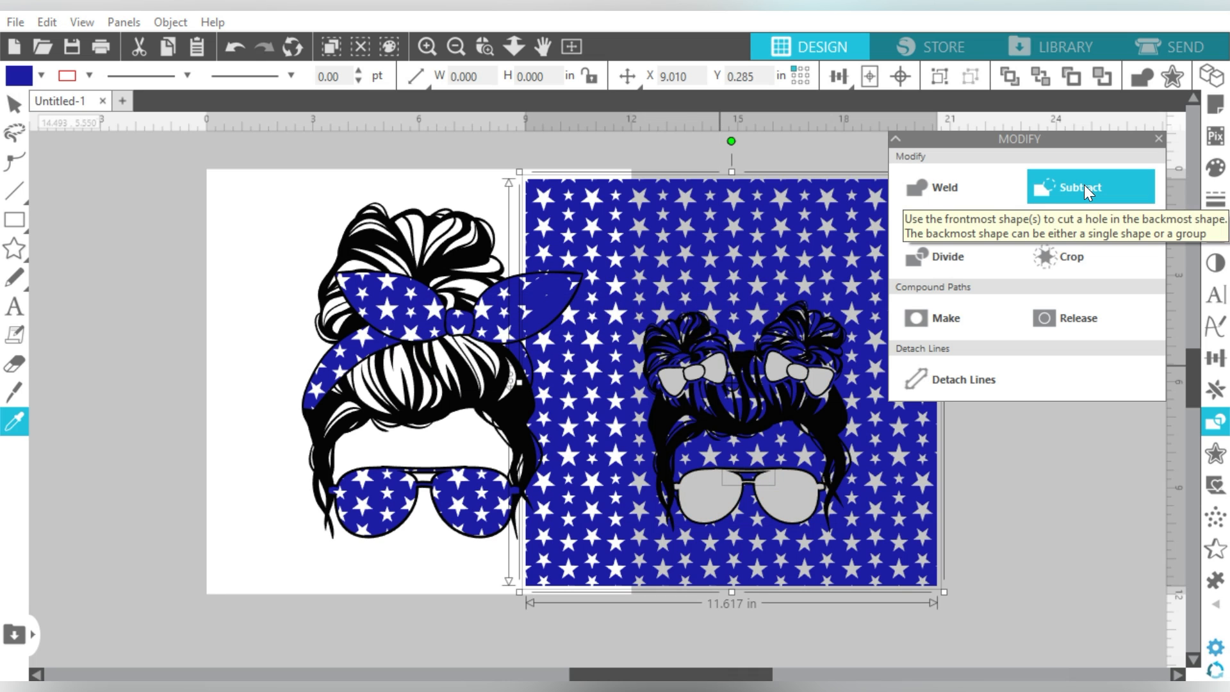
click(1043, 251)
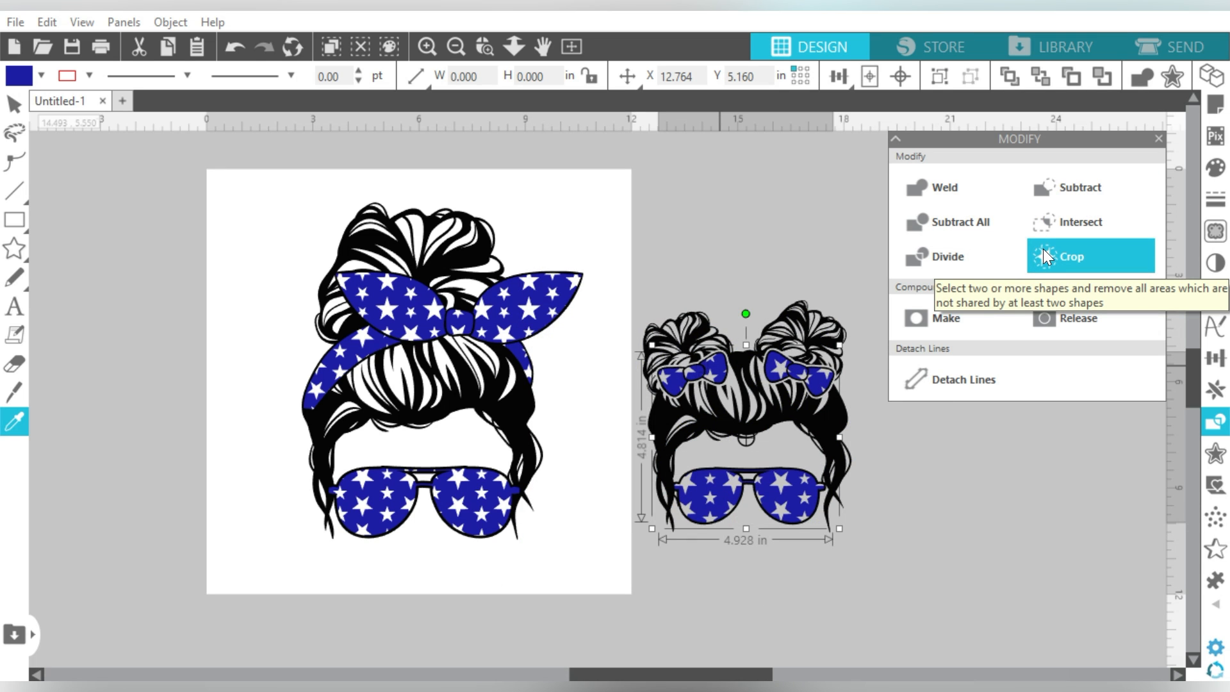
click(702, 241)
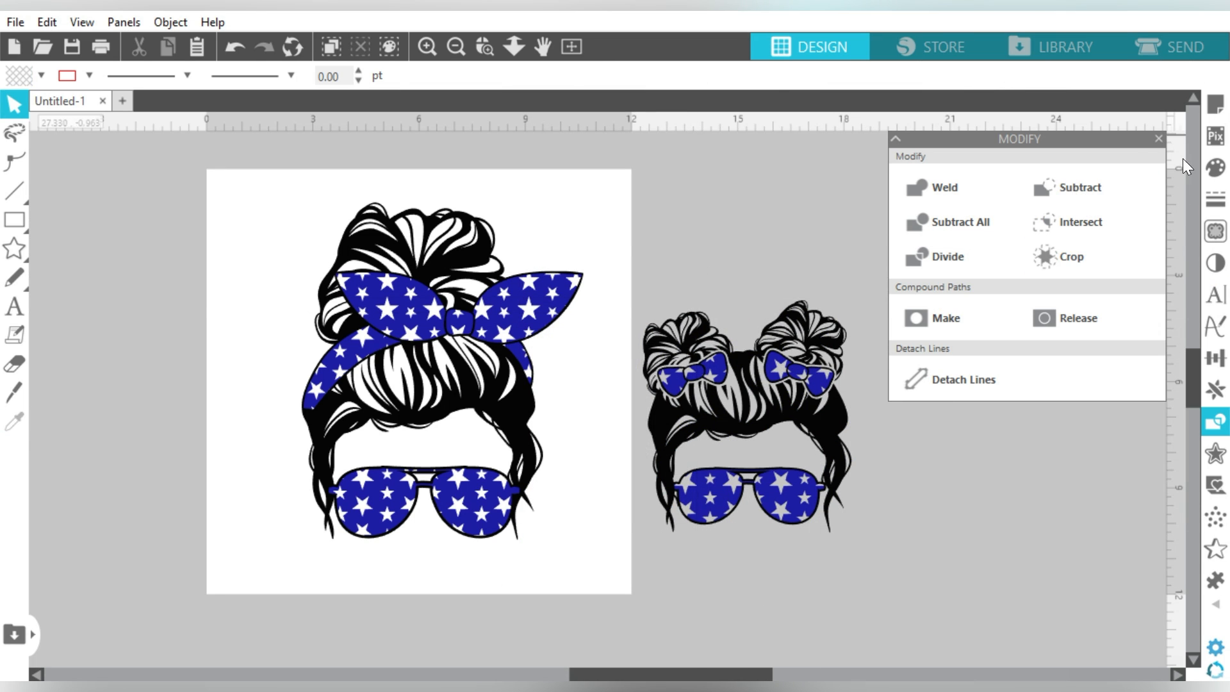
Step: Close the Modify panel and reposition the girl's star-filled bows and glasses on her design
click(1159, 138)
drag(963, 192, 723, 527)
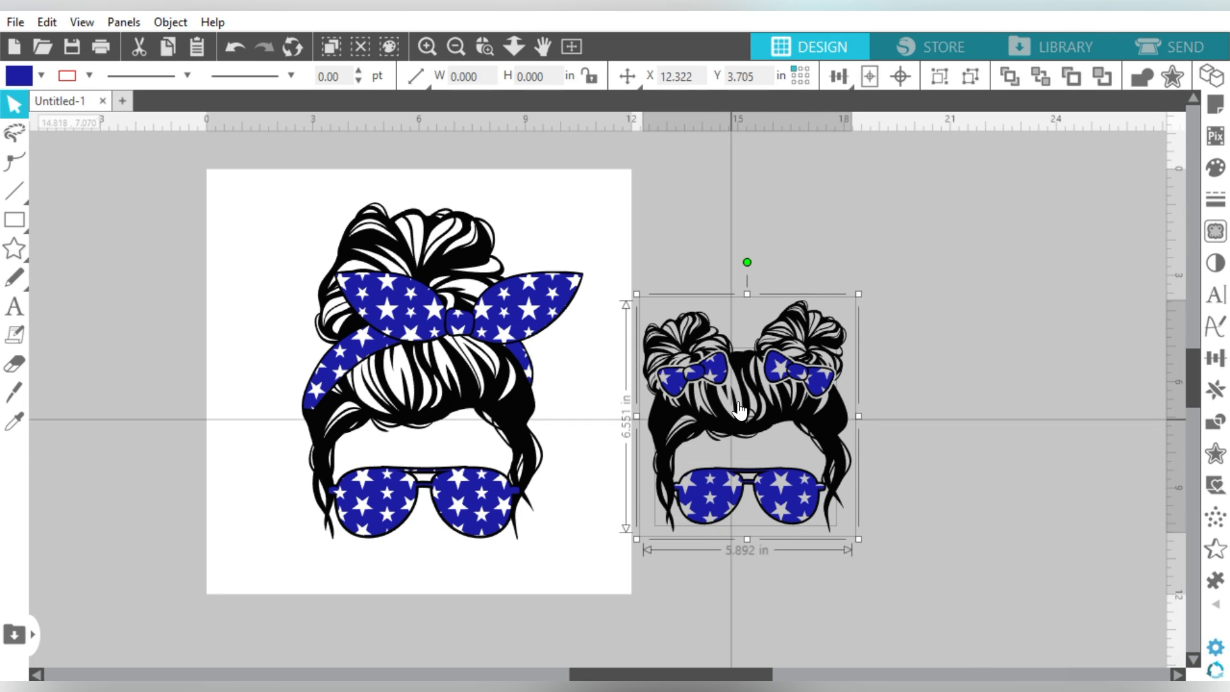
click(747, 281)
drag(715, 367, 966, 312)
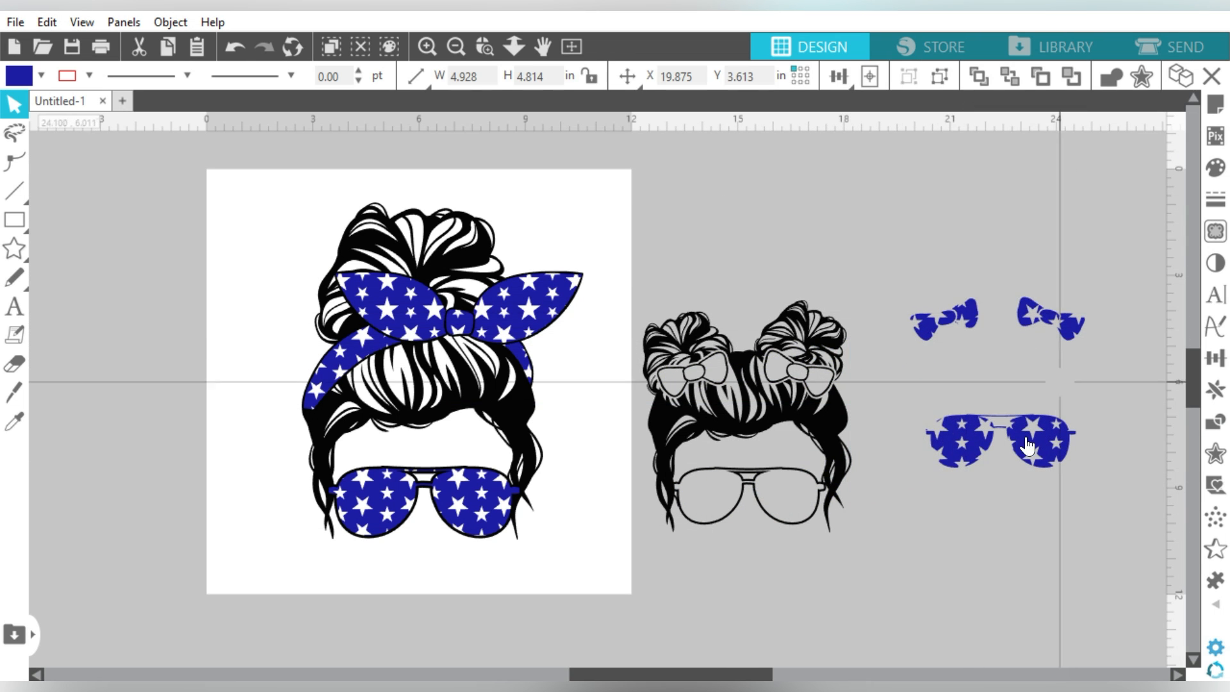
drag(940, 397, 442, 450)
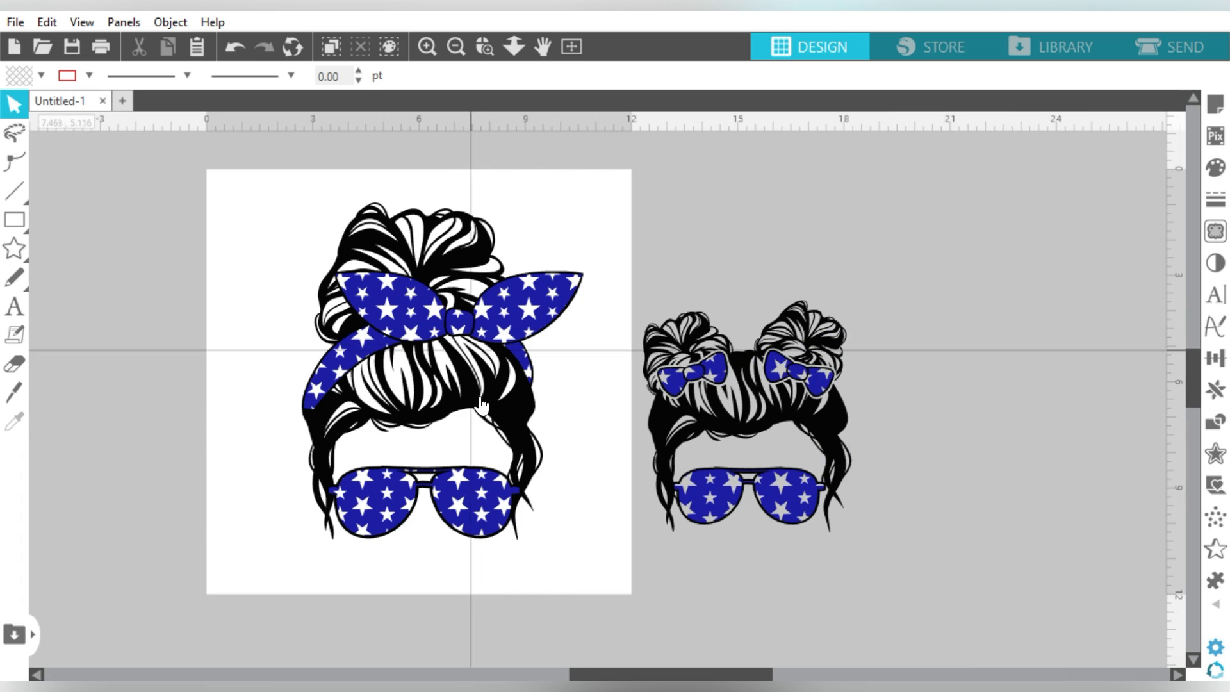
Step: Shift the mom design left and place the girl design beside it on the page
click(462, 366)
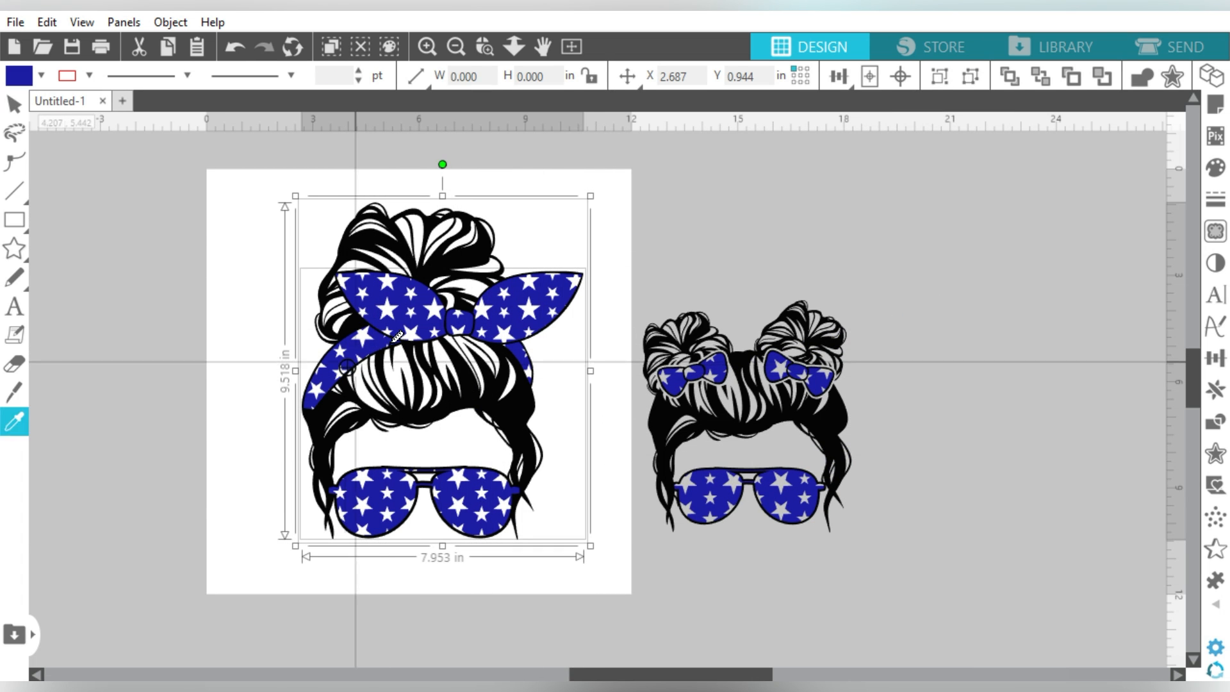
drag(425, 265, 361, 257)
drag(894, 275, 705, 590)
drag(759, 395, 568, 394)
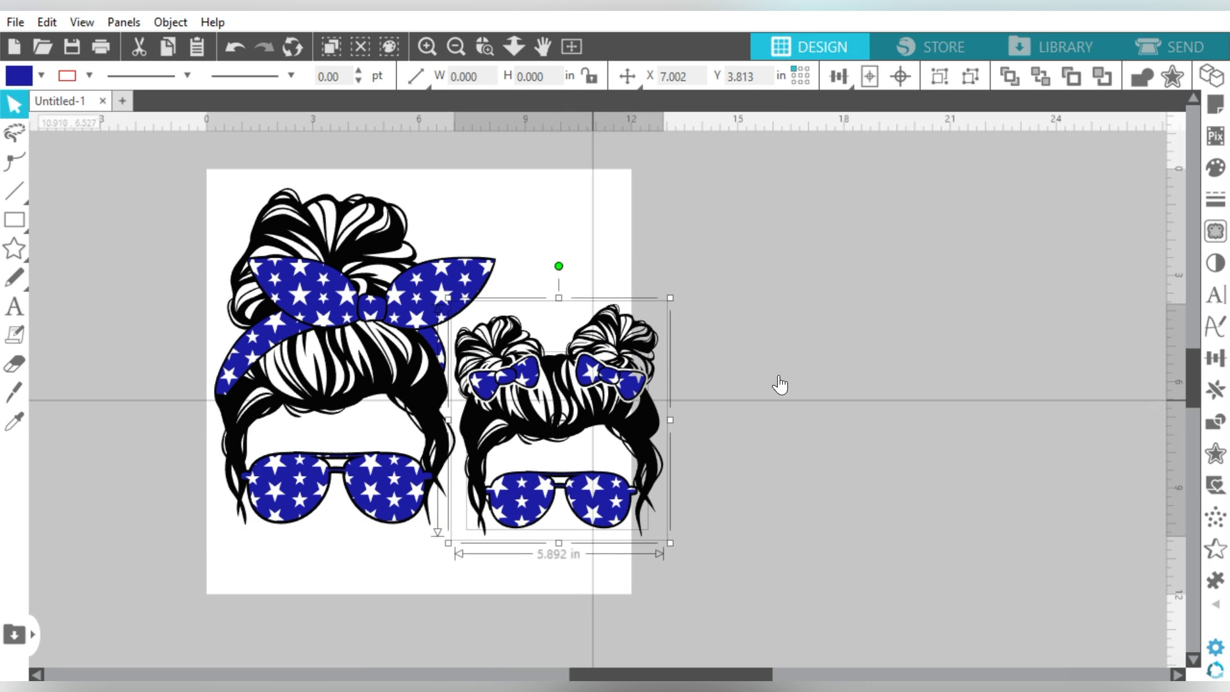
click(828, 367)
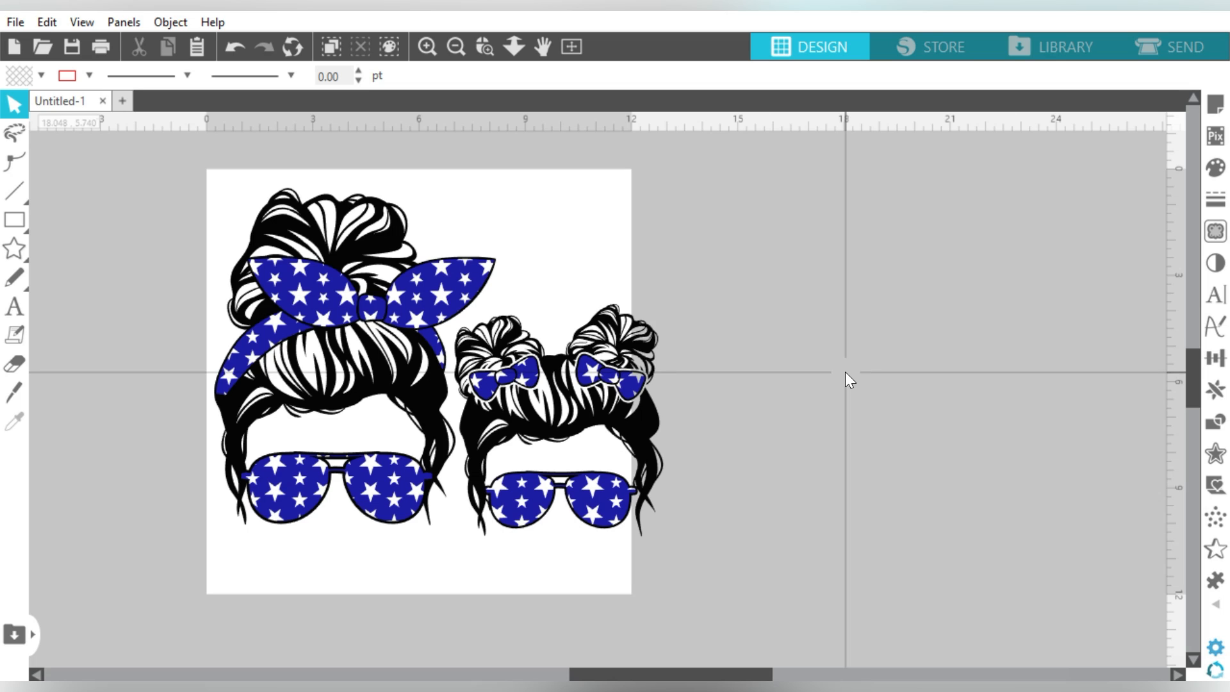